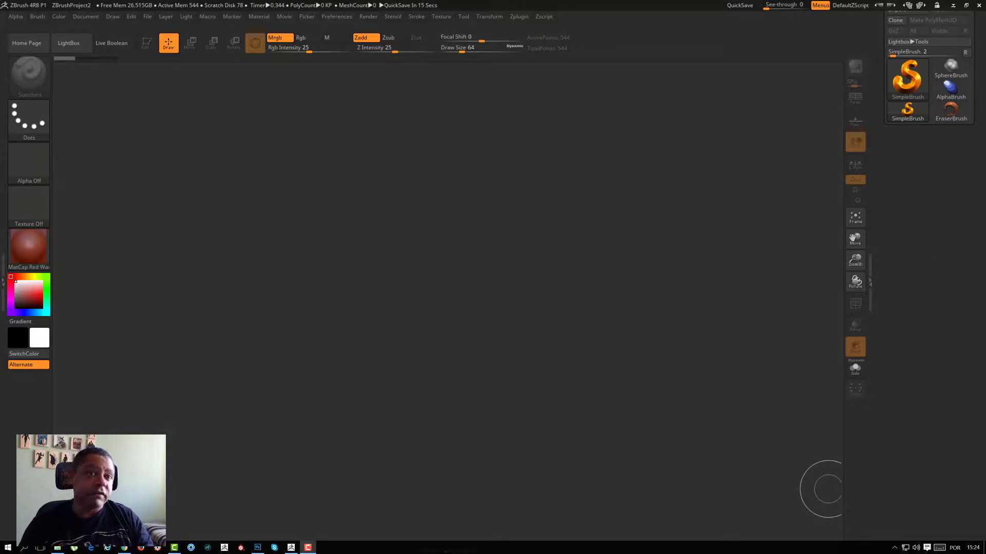
- Draw a Cube3D primitive on the canvas and put it in Edit mode
left_click(906, 78)
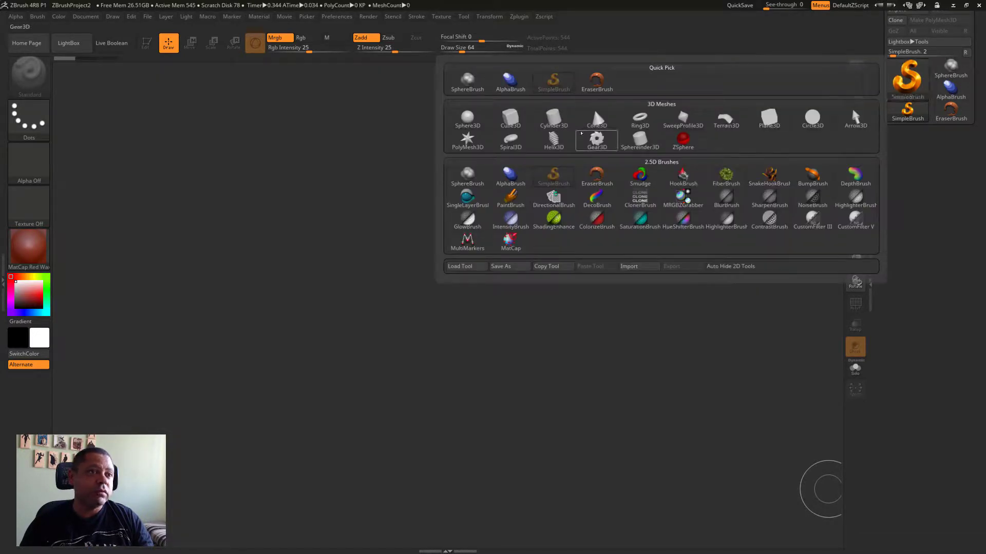
left_click(506, 114)
left_click_drag(440, 282, 366, 331)
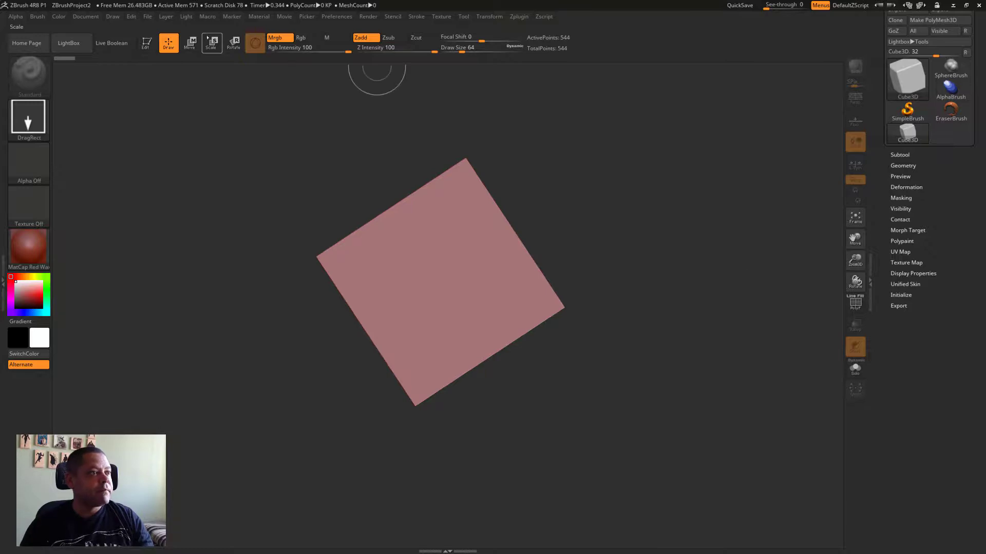
left_click(147, 42)
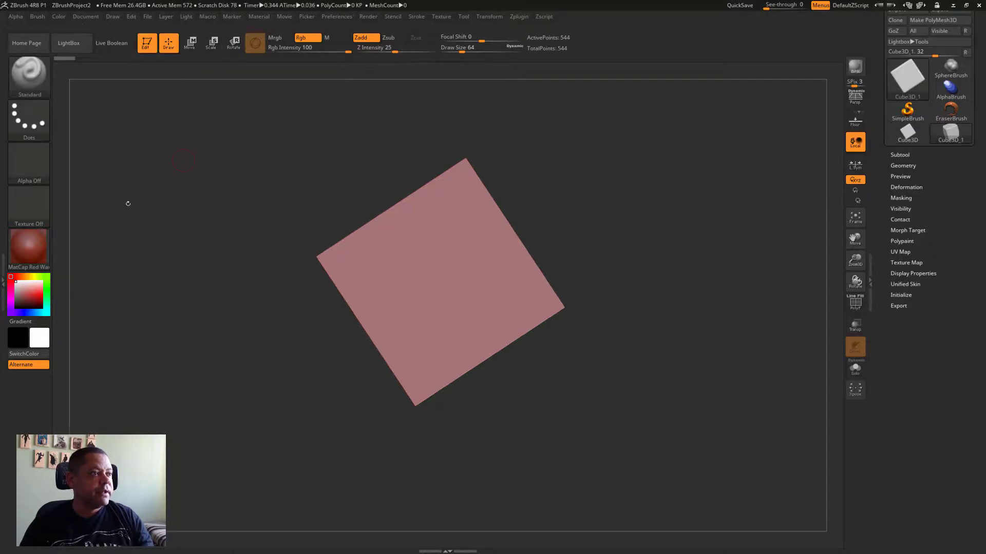
- Apply MatCap Gray, rotate the cube to a three-quarter view and show its polyframe
left_click(28, 247)
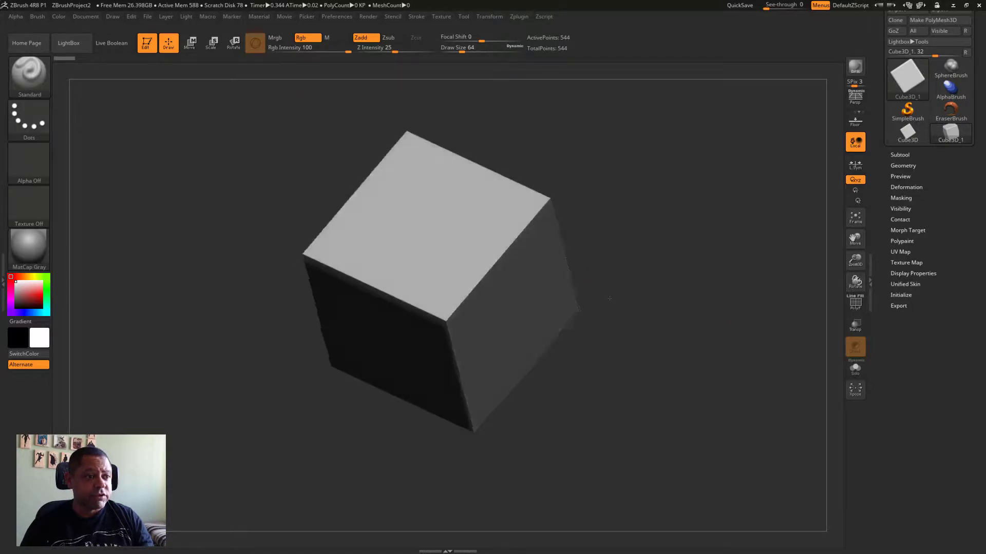
left_click_drag(609, 299, 832, 302)
key("shift+f")
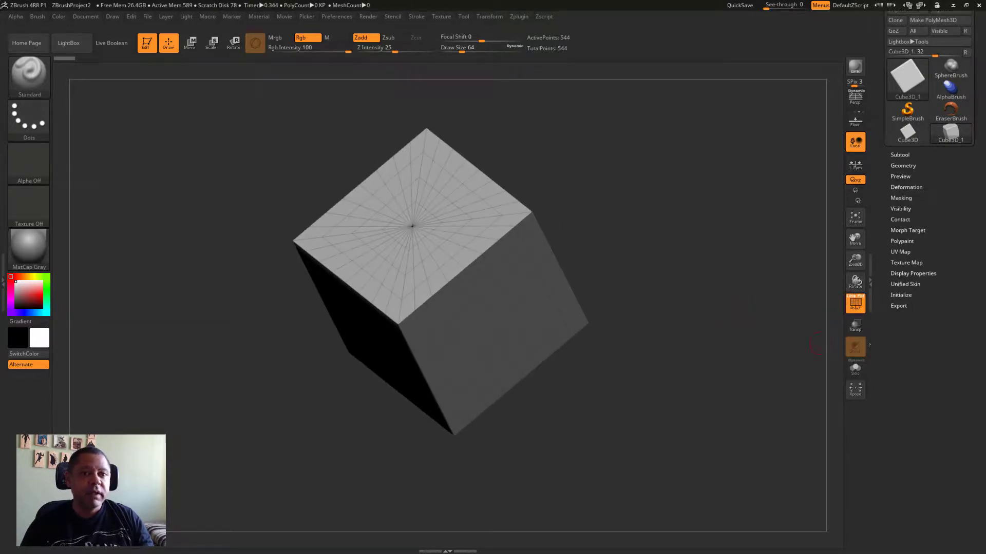
- Try Cube3D Initialize values, ending at X Size 100, Y Size 71, Z Size 69, 16 sides
left_click(902, 295)
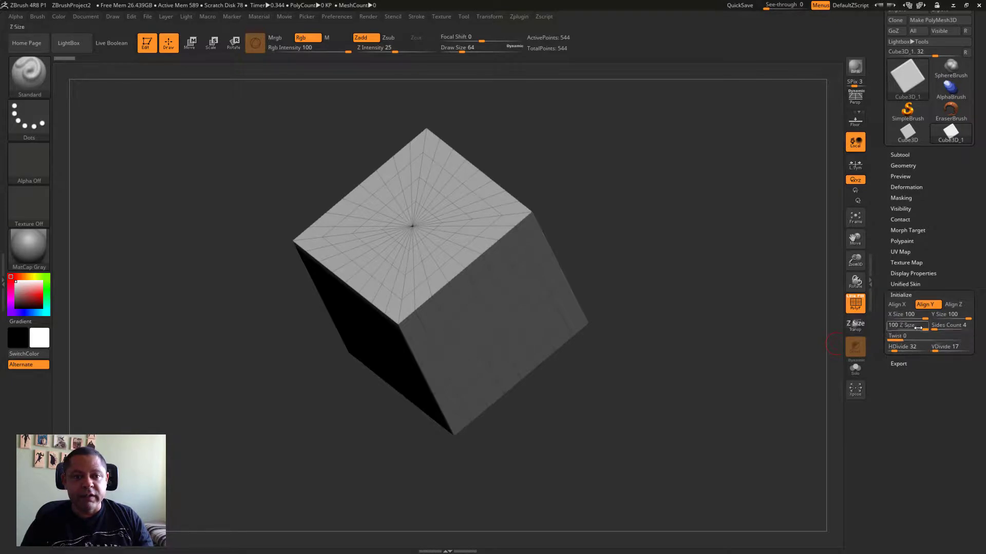
mouse_move(922, 328)
left_mouse_down()
mouse_move(912, 326)
mouse_move(952, 327)
mouse_move(941, 330)
left_mouse_up()
key("ctrl")
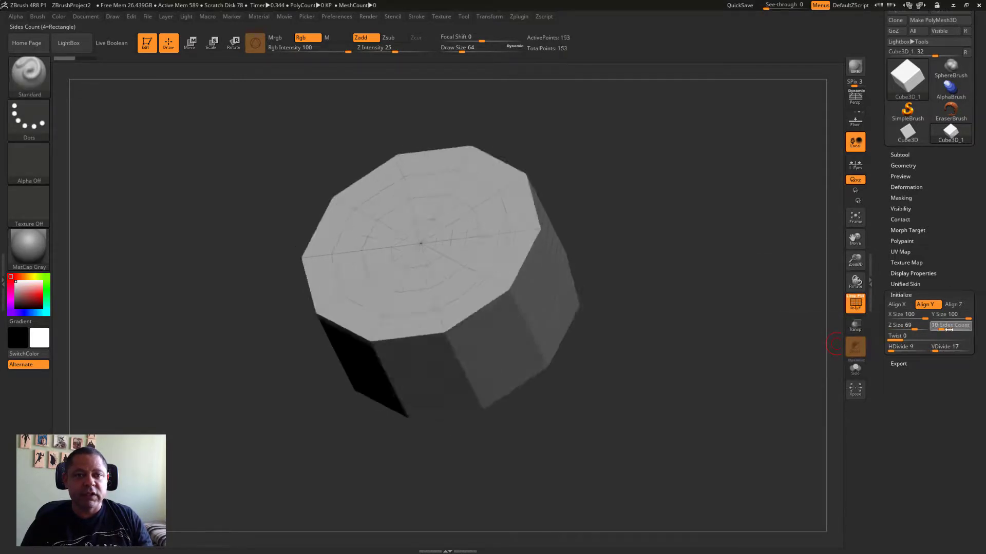
key("ctrl")
left_click(959, 318)
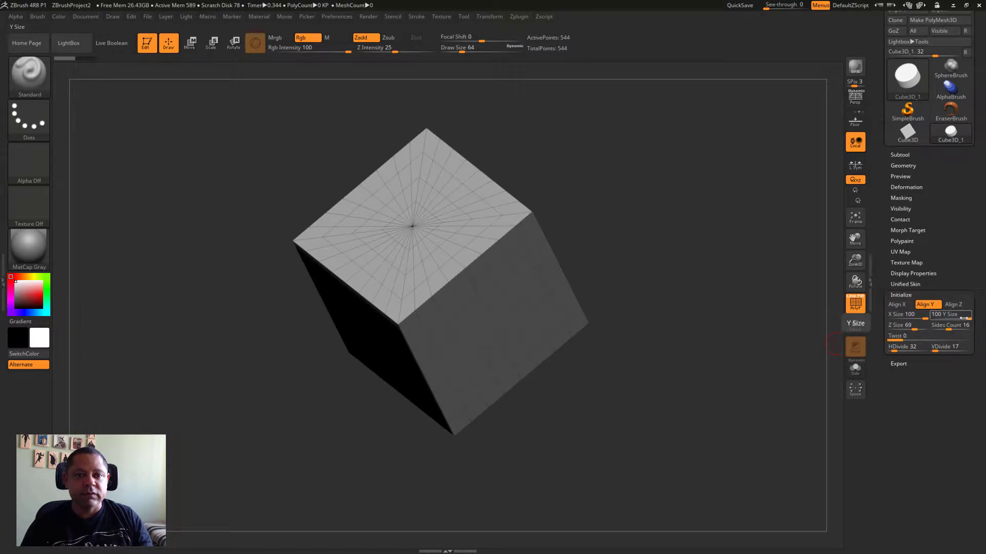
left_click_drag(963, 318, 951, 319)
key("ctrl")
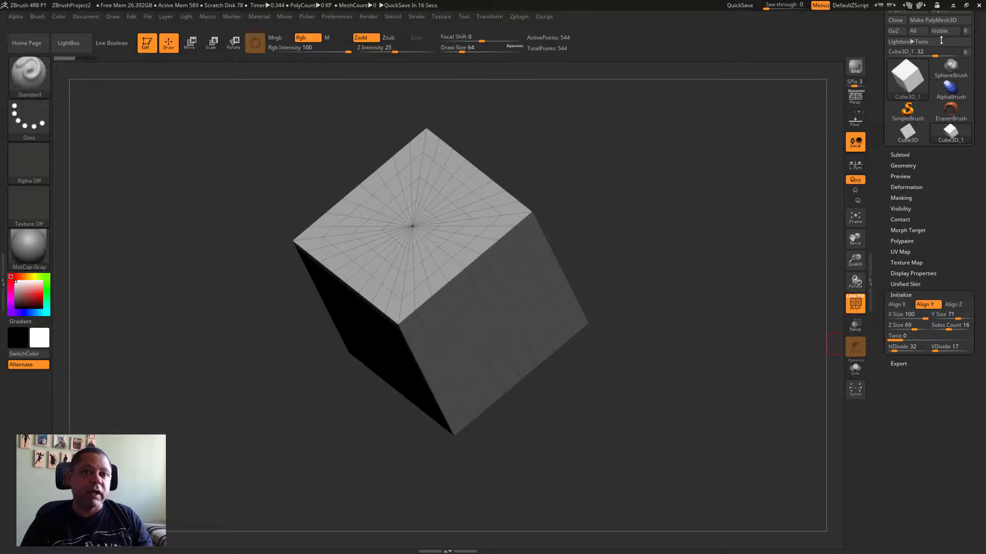
- Convert the cube to PolyMesh3D and reset it to a resolution-2 QCube, framed in view
scroll(978, 108, "up", 2)
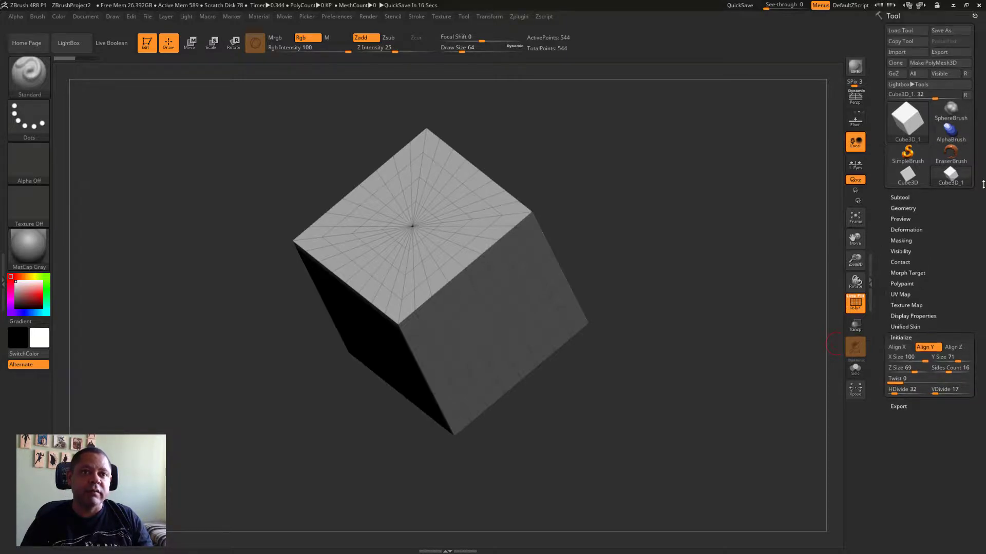
left_click(932, 62)
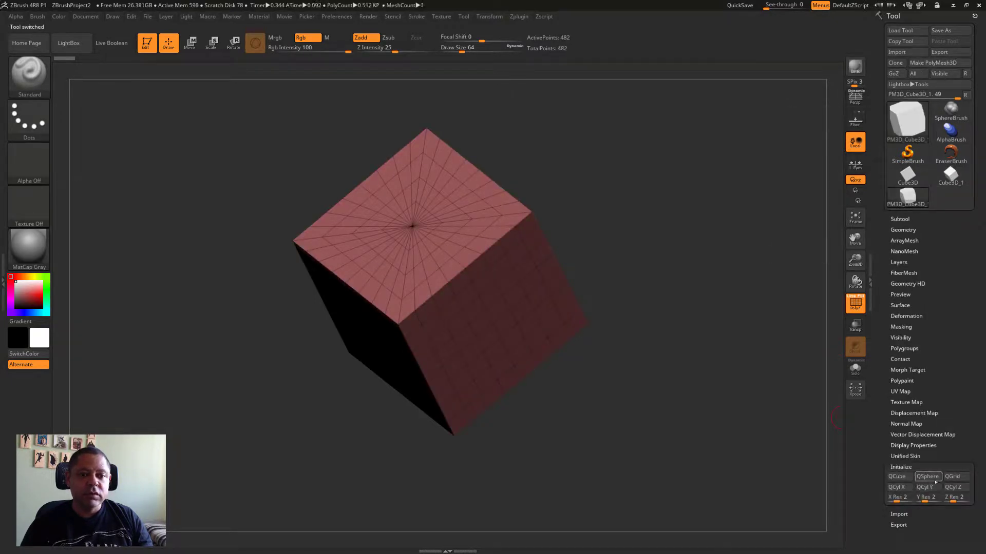
left_click(896, 477)
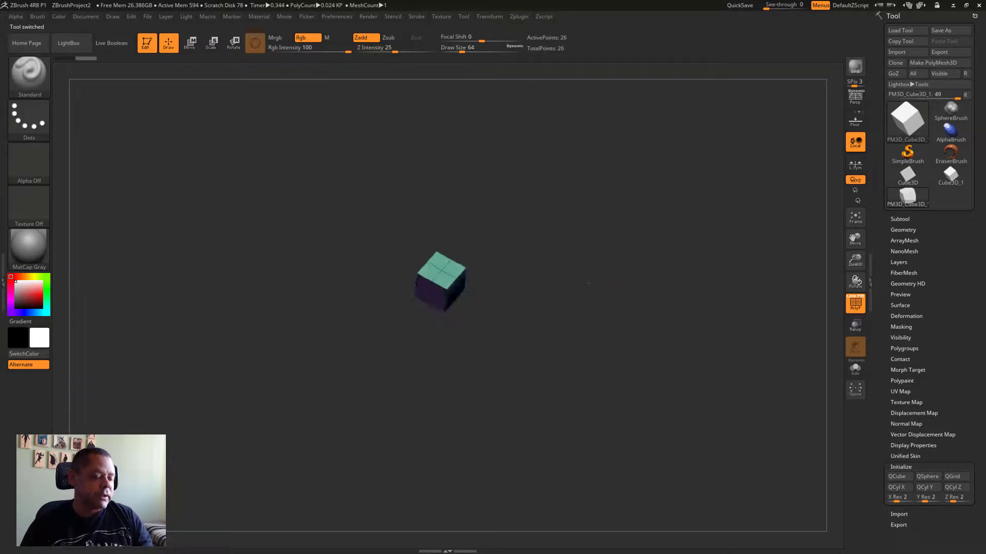
key("f")
left_click_drag(716, 301, 821, 264)
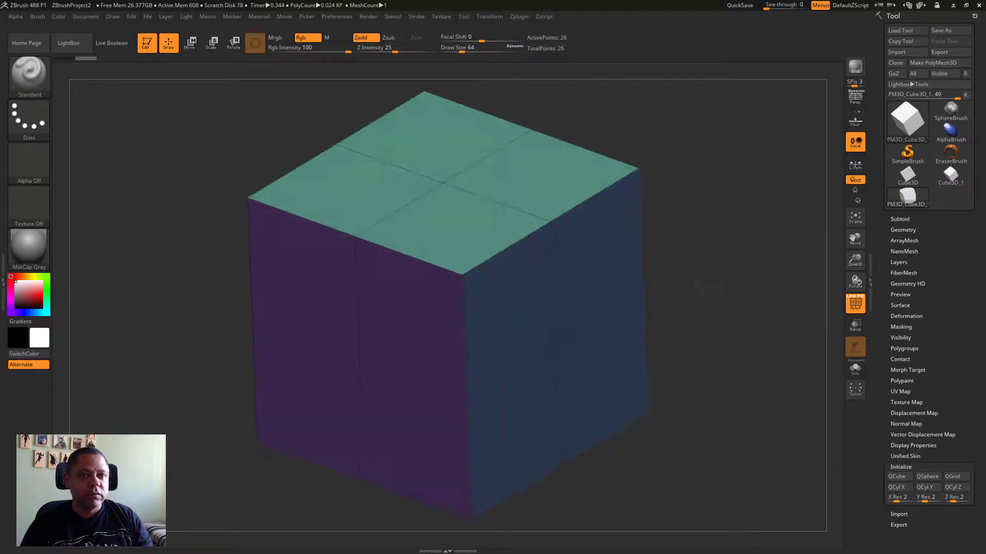
- Duplicate the cube as a subtool, then delete the copy, leaving only PM3D_Cube3D_1
left_click(901, 219)
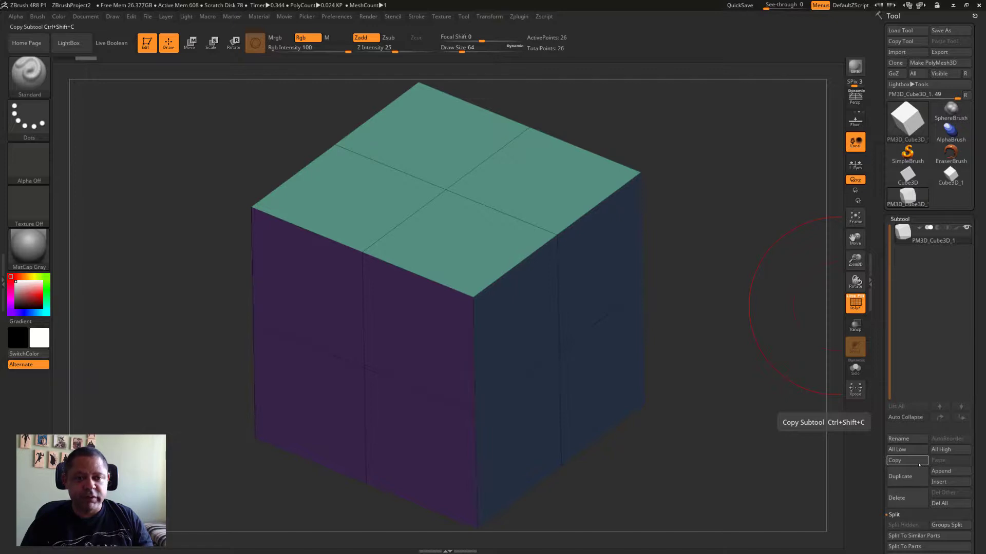
left_click(892, 478)
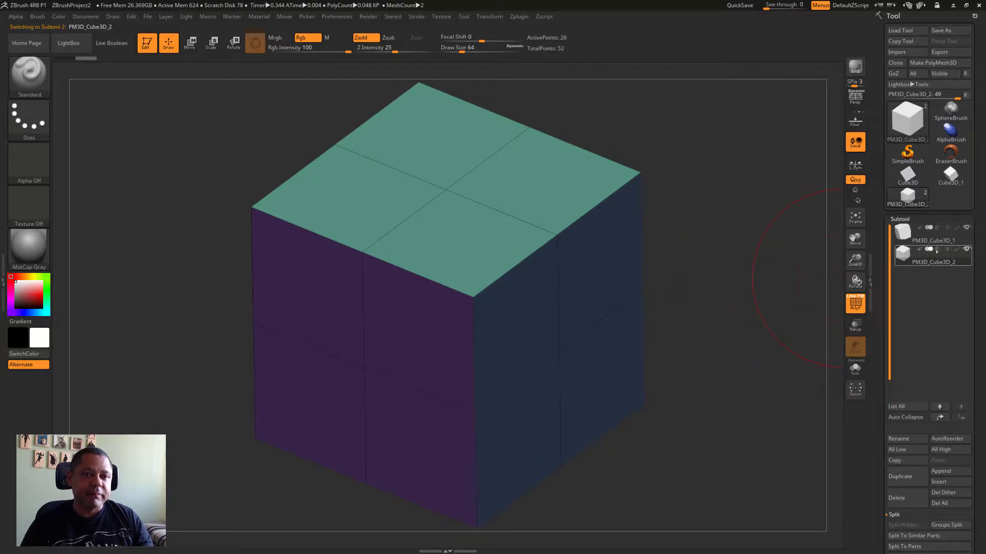
mouse_move(931, 256)
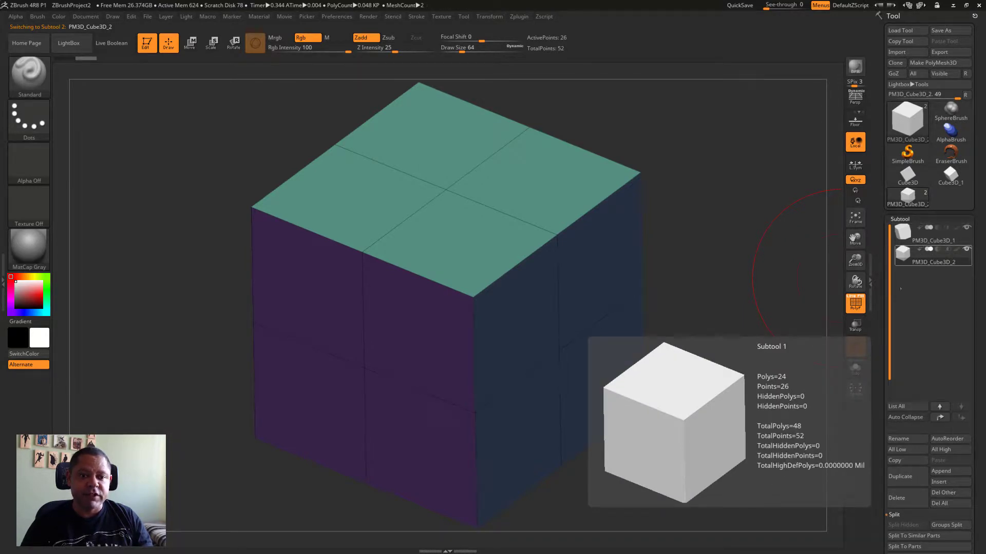
left_click(896, 498)
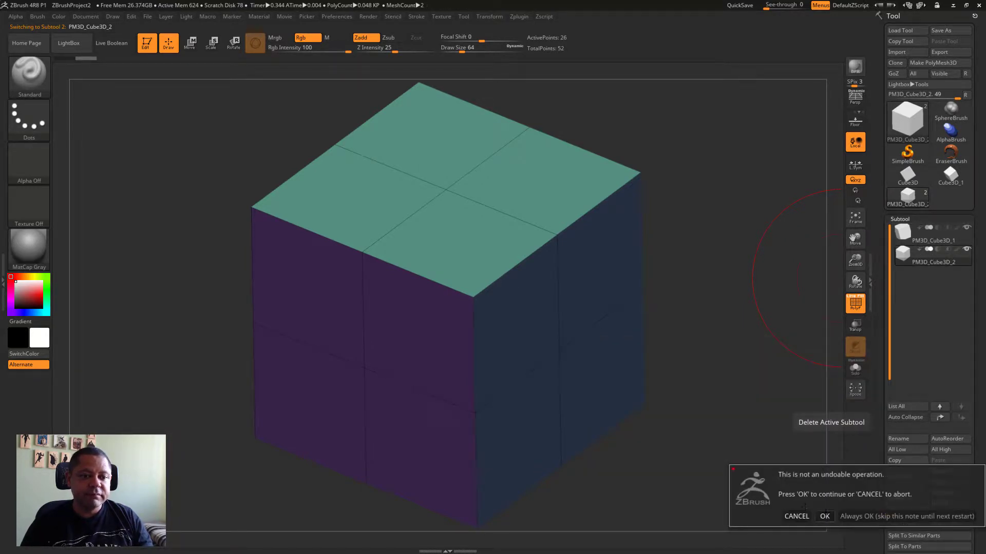
left_click(824, 516)
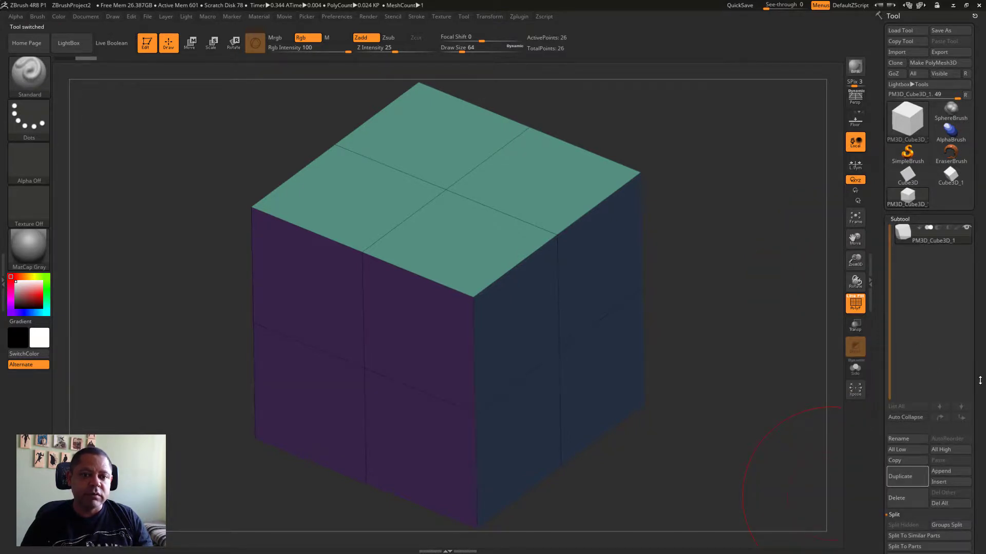
scroll(980, 316, "down", 3)
scroll(980, 316, "down", 1)
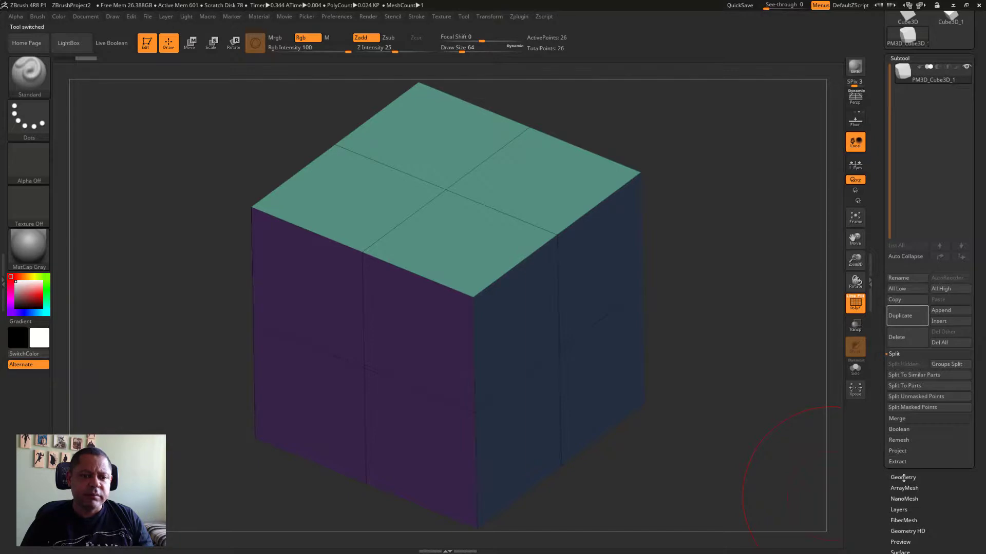
- Enable Dynamic Subdiv with Bevel, QGrid 5 and Coverage 0.04437, with the polyframe hidden
left_click(903, 478)
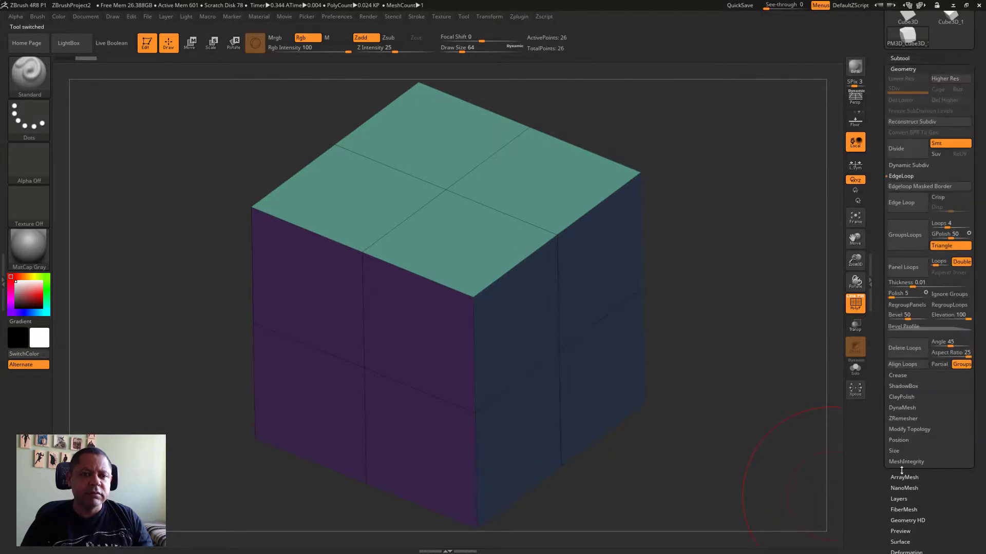
left_click(901, 165)
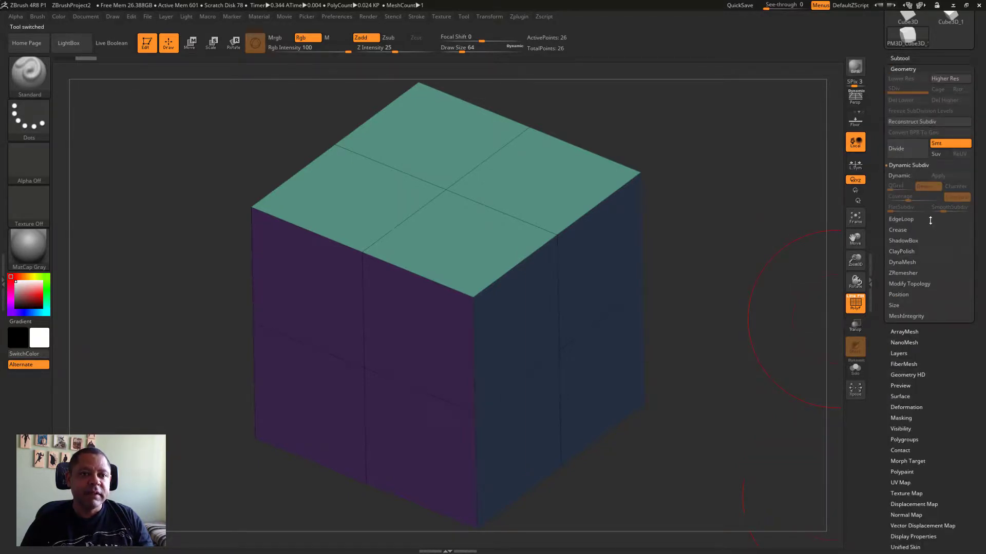
left_click(899, 176)
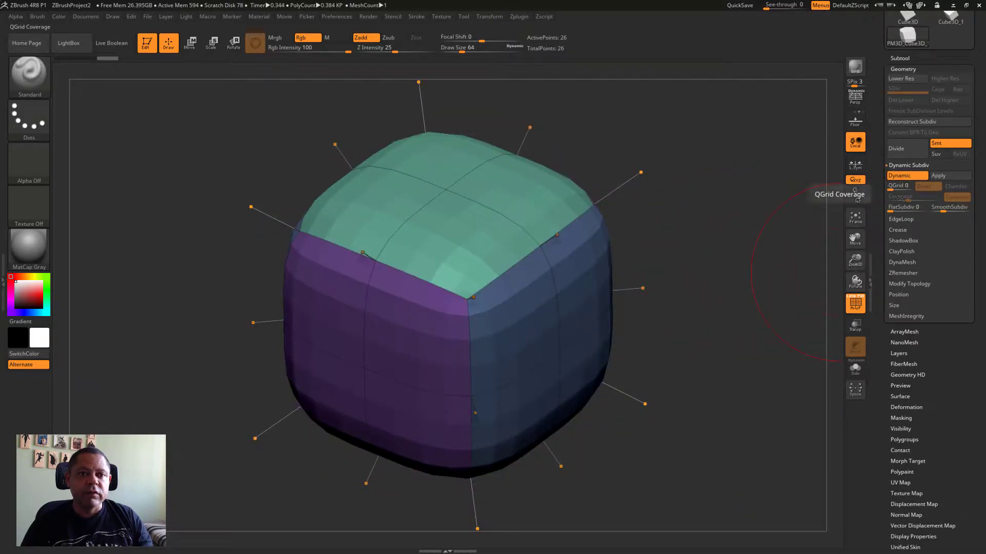
left_click_drag(891, 189, 889, 190)
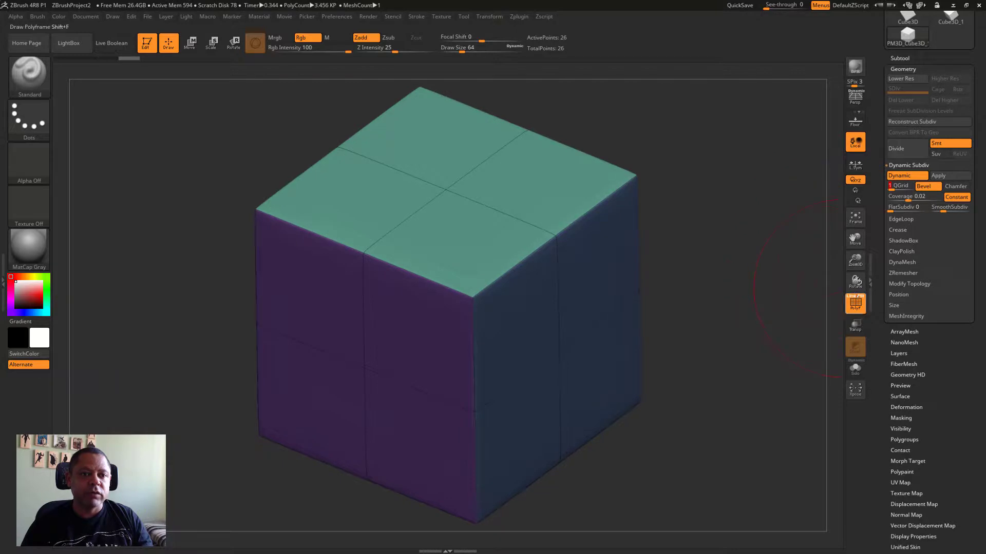
key("shift+f")
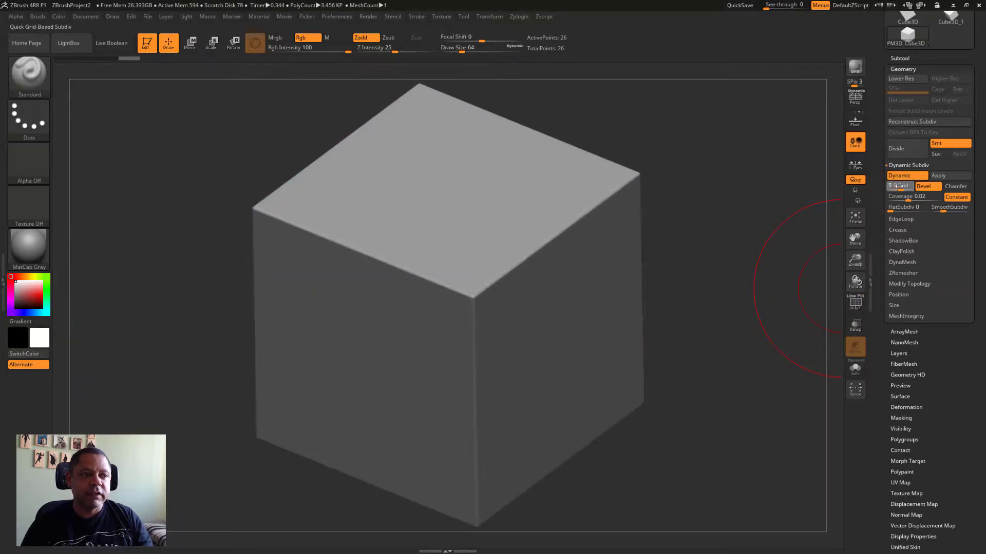
left_click_drag(893, 185, 907, 197)
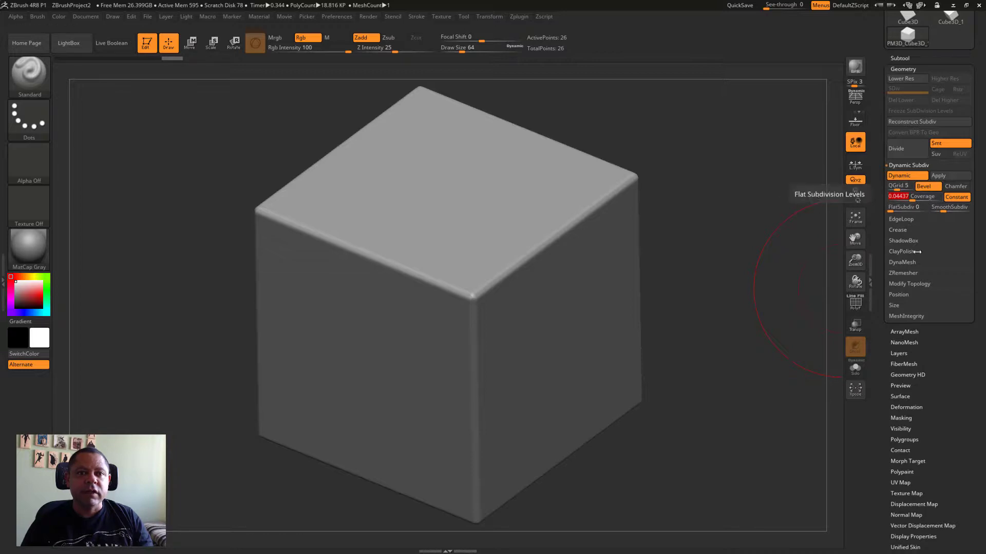
- Duplicate the bevelled cube as a second subtool, PM3D_Cube3D_2
left_click_drag(981, 150, 982, 312)
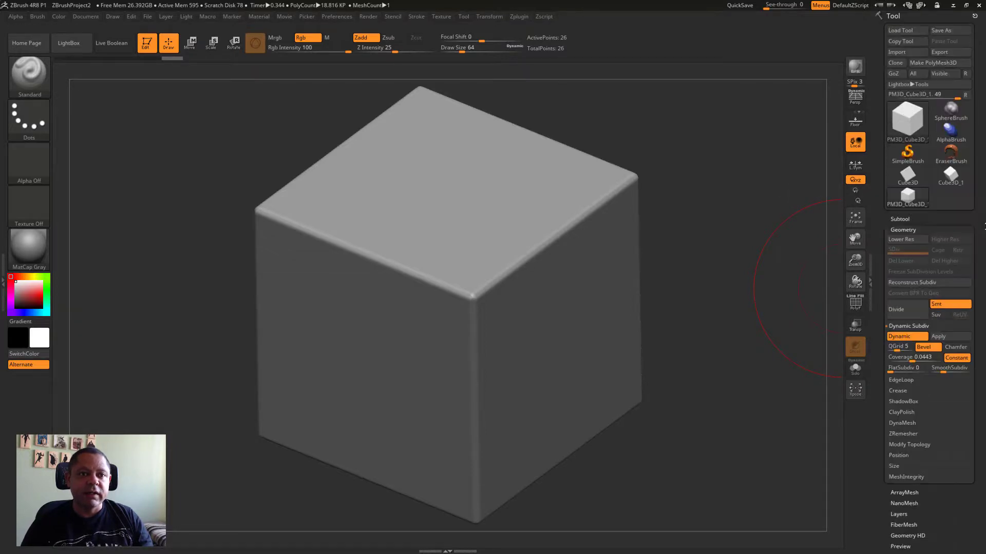
left_click(902, 219)
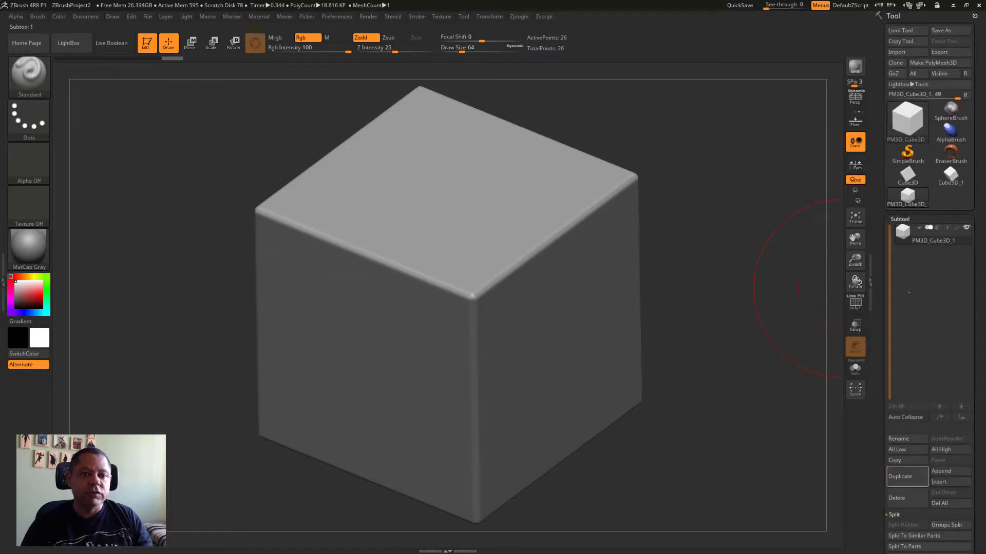
left_click(900, 477)
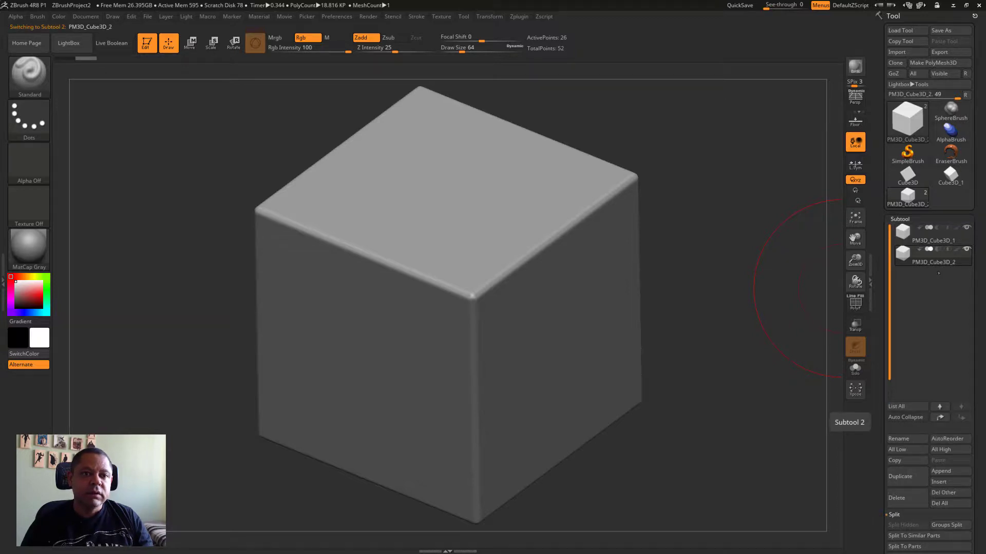
mouse_move(111, 42)
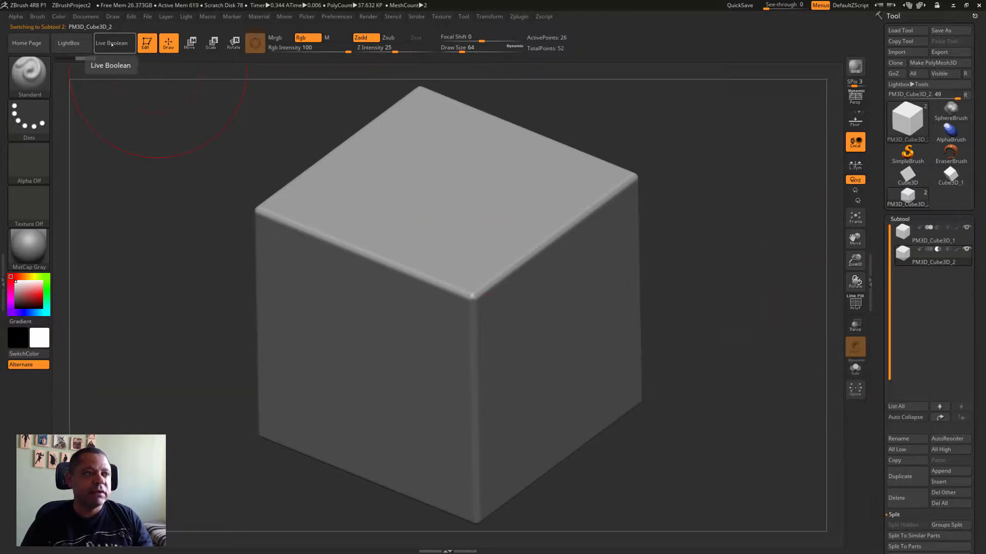
mouse_move(822, 257)
left_mouse_down()
mouse_move(748, 286)
mouse_move(626, 291)
left_mouse_up()
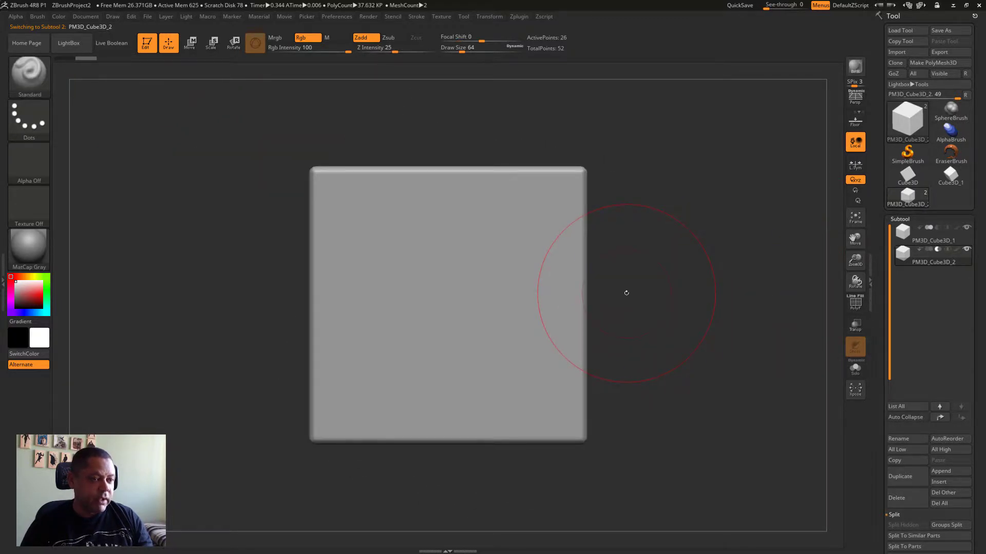
- Move the duplicate cube right and up toward the first cube's top corner
key("w")
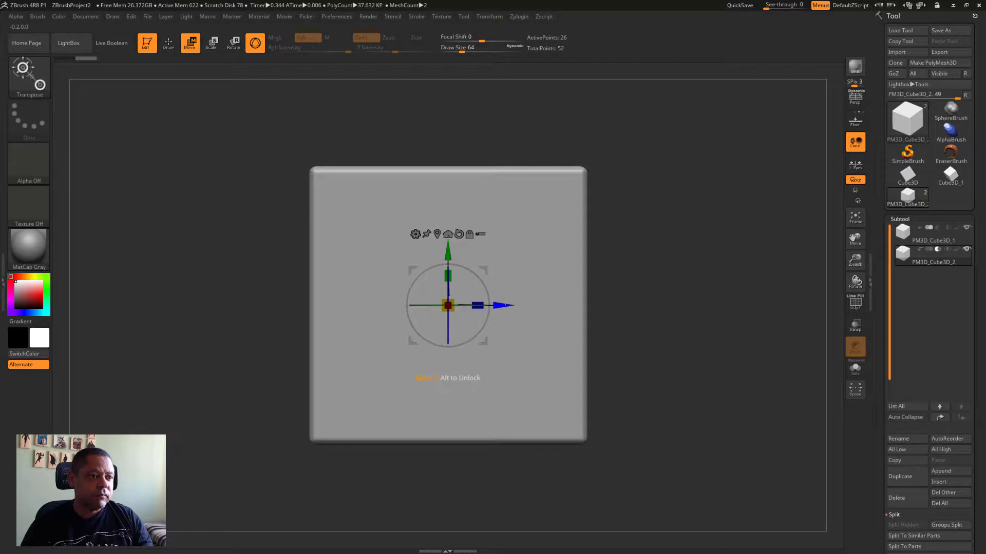
mouse_move(503, 306)
left_mouse_down()
mouse_move(688, 306)
mouse_move(447, 306)
left_mouse_up()
mouse_move(693, 231)
left_mouse_down()
mouse_move(724, 303)
mouse_move(753, 283)
left_mouse_up()
left_click_drag(513, 304, 683, 304)
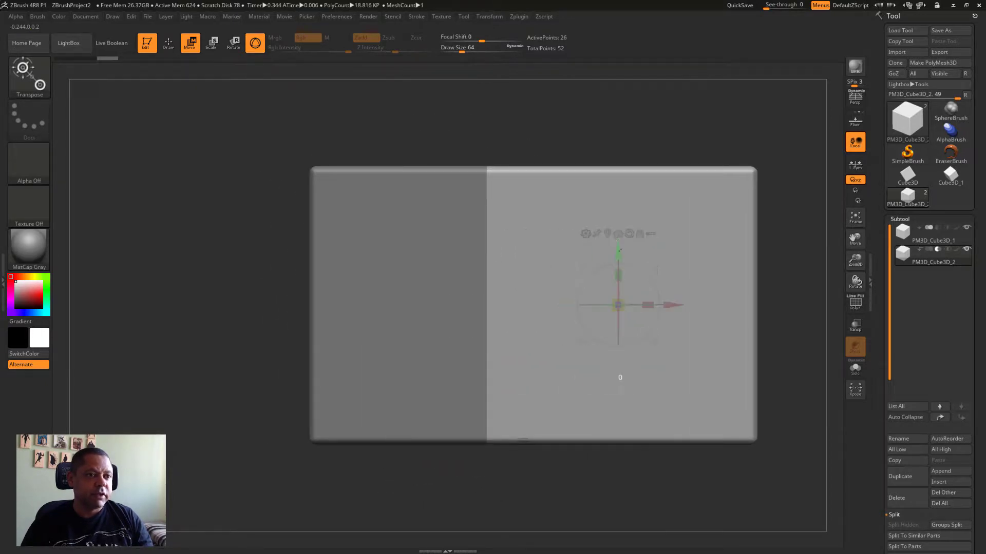
left_click_drag(621, 250, 624, 106)
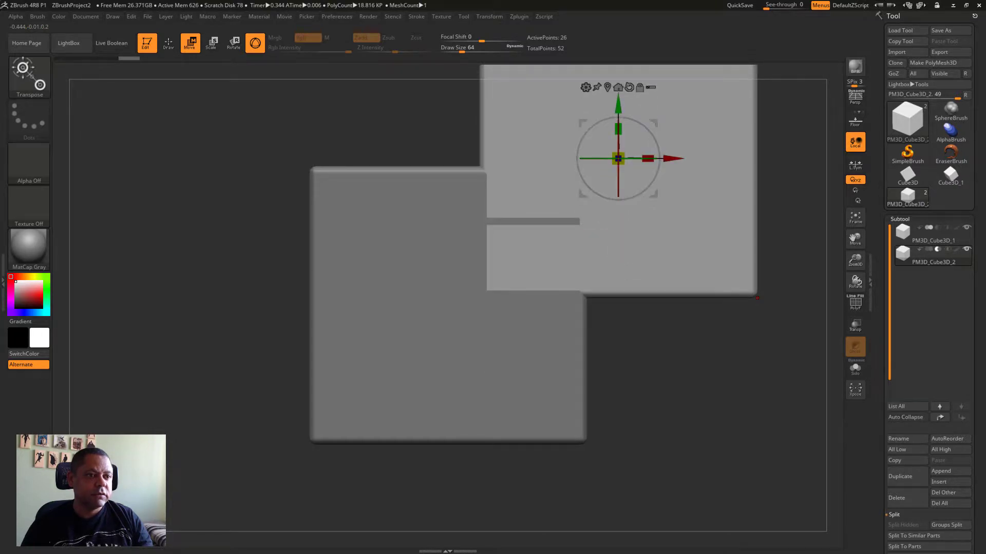
- Nudge the second cube slightly higher, checking overlap from front, perspective and top views
mouse_move(642, 333)
left_mouse_down("shift")
mouse_move(602, 124)
mouse_move(632, 279)
left_mouse_up("shift")
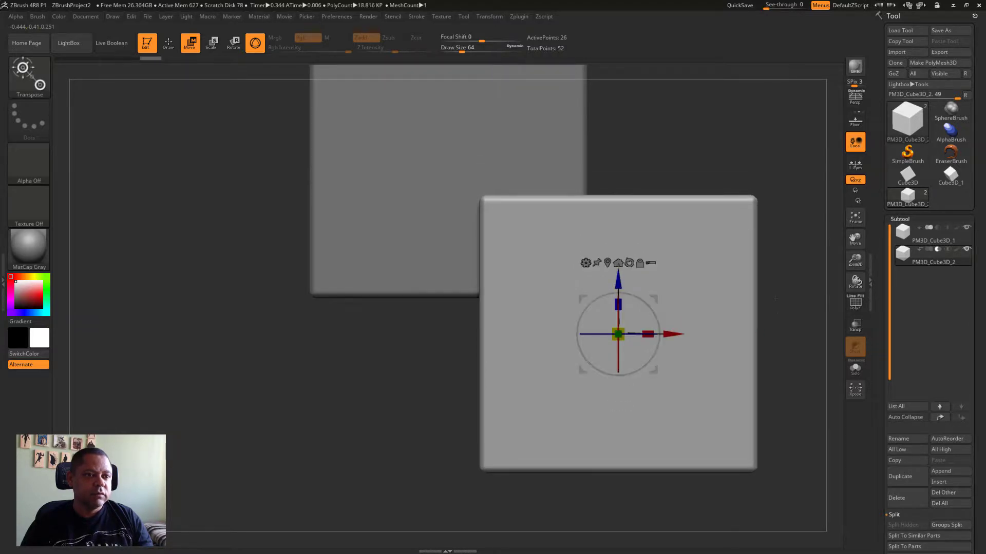
mouse_move(633, 278)
right_mouse_down()
mouse_move(780, 226)
mouse_move(777, 218)
right_mouse_up()
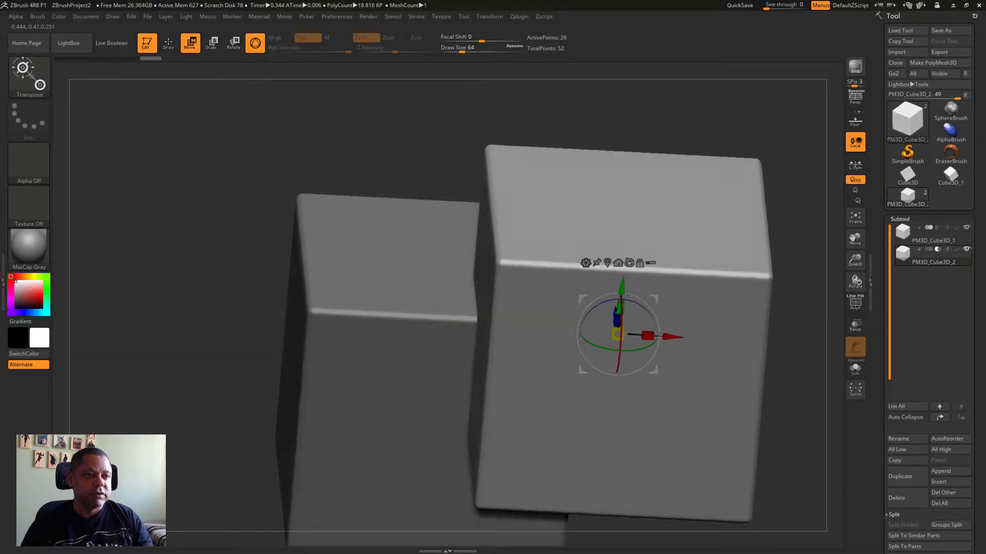
right_click_drag(794, 276, 757, 195)
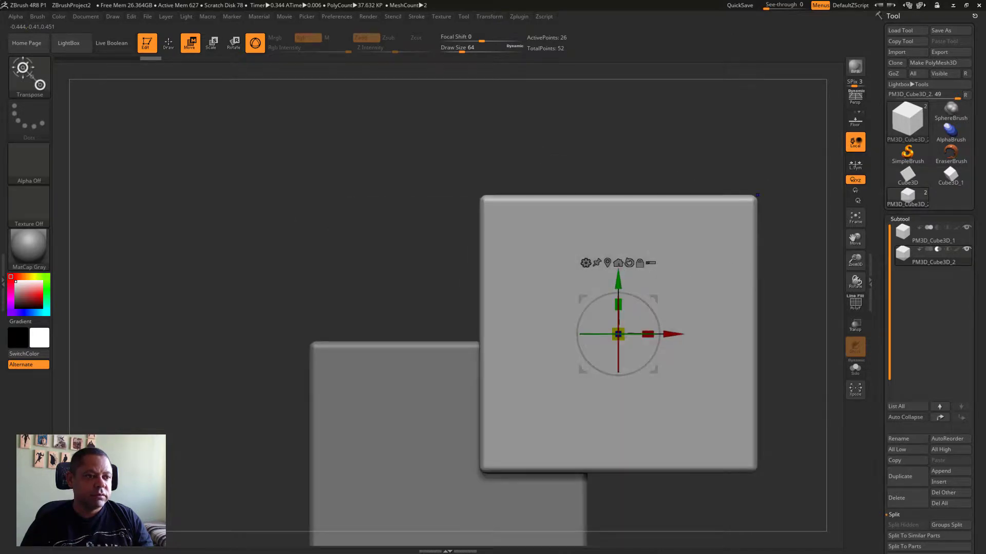
left_click_drag(622, 282, 628, 260)
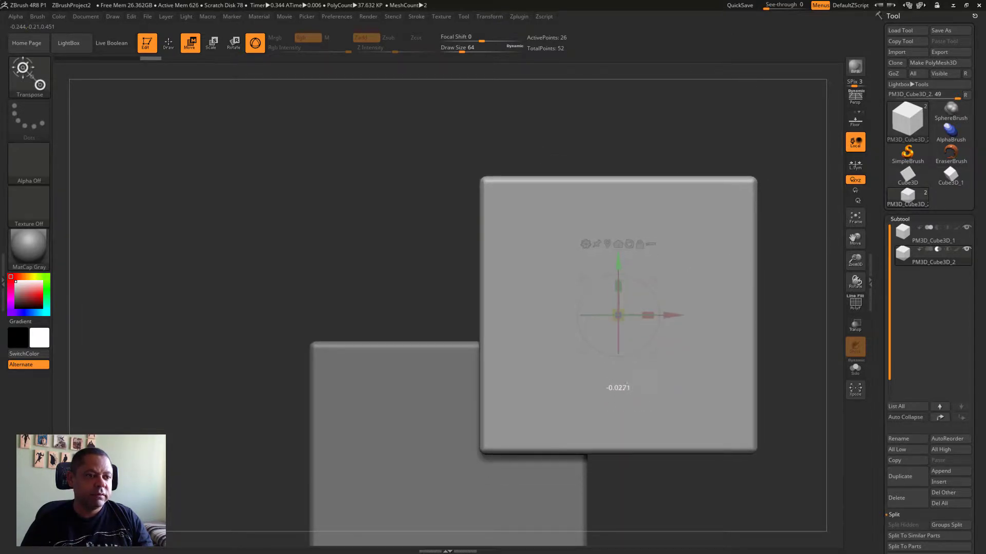
mouse_move(760, 236)
right_mouse_down()
mouse_move(767, 337)
mouse_move(130, 71)
right_mouse_up()
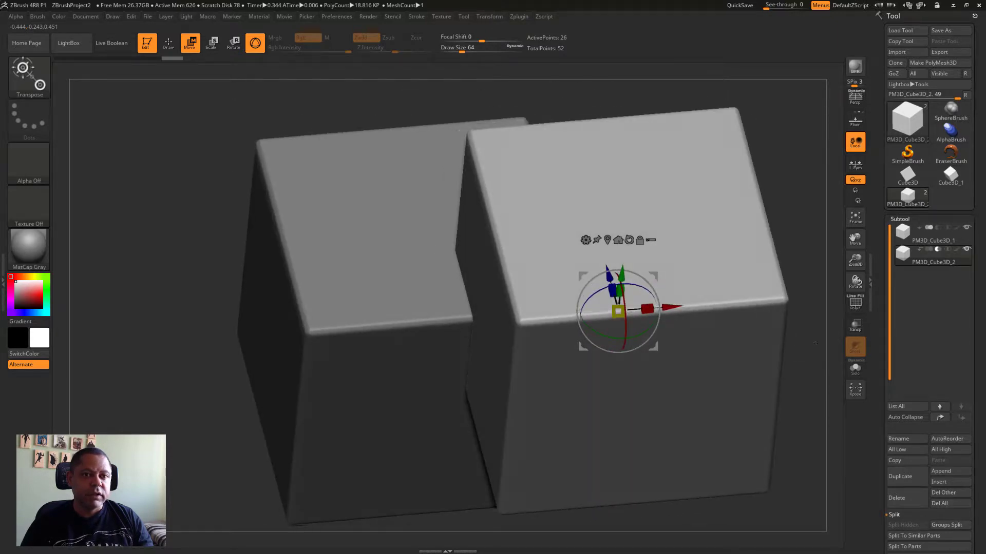
- Enable Live Boolean so the second cube cuts a square notch, returning to Draw mode
left_click(111, 43)
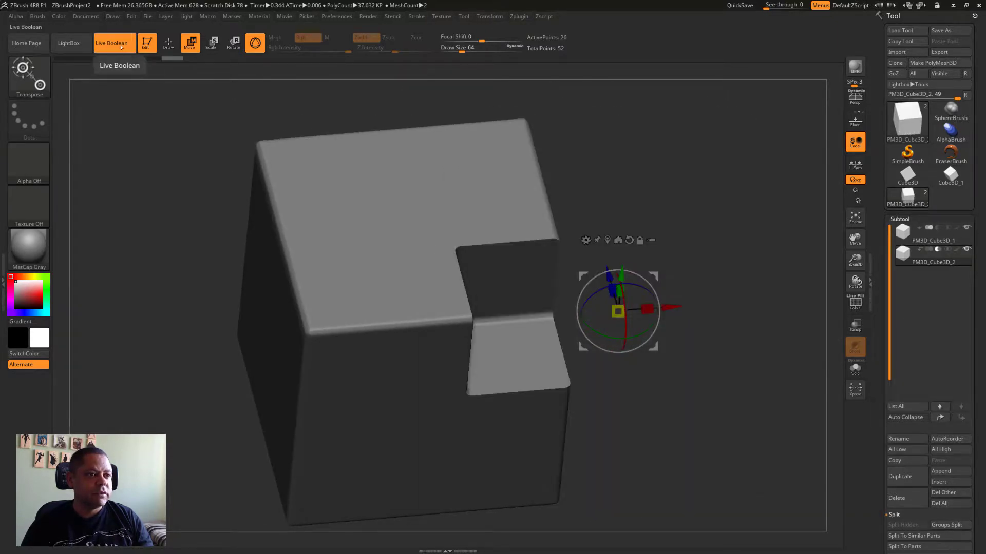
mouse_move(634, 383)
right_mouse_down()
mouse_move(690, 379)
mouse_move(673, 331)
right_mouse_up()
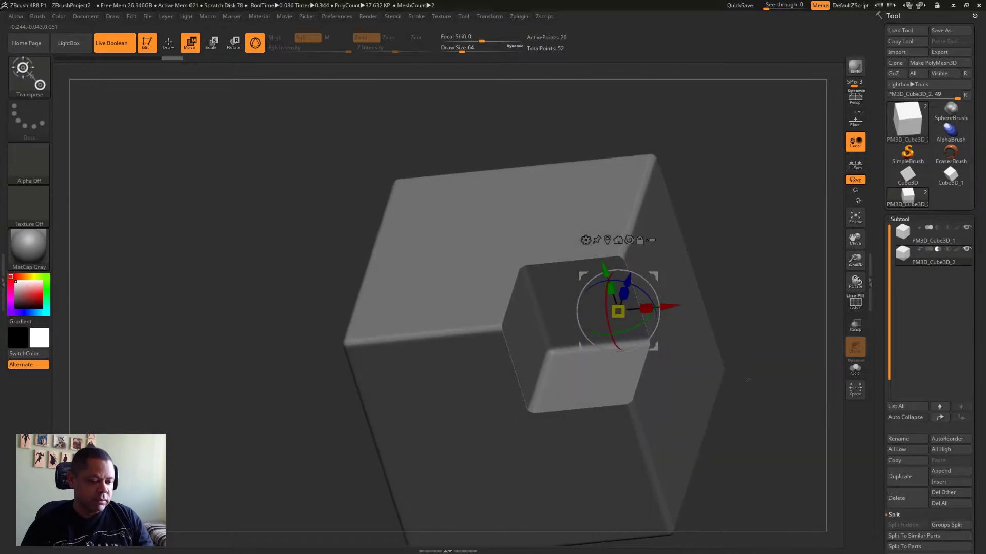
key("q")
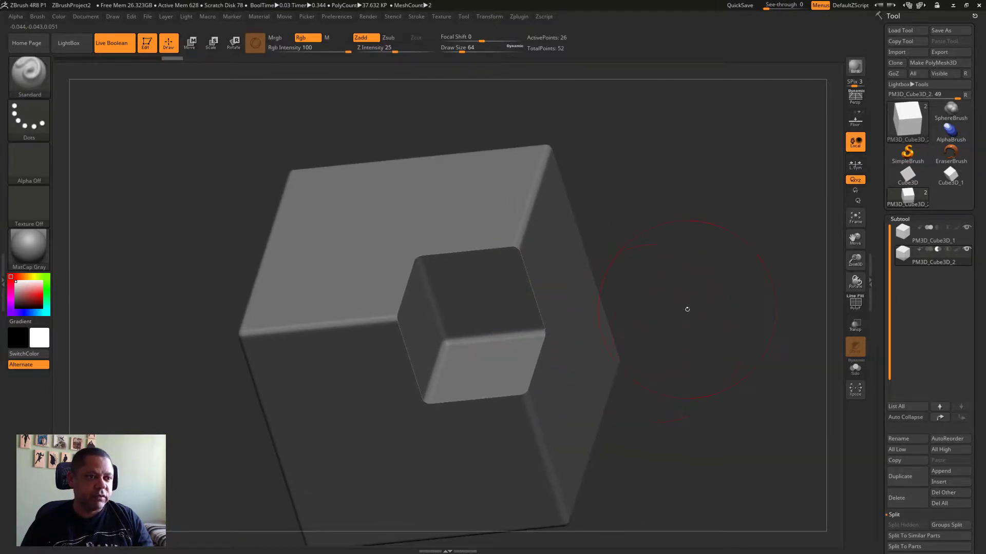
mouse_move(684, 351)
right_mouse_down()
mouse_move(759, 363)
mouse_move(801, 334)
right_mouse_up()
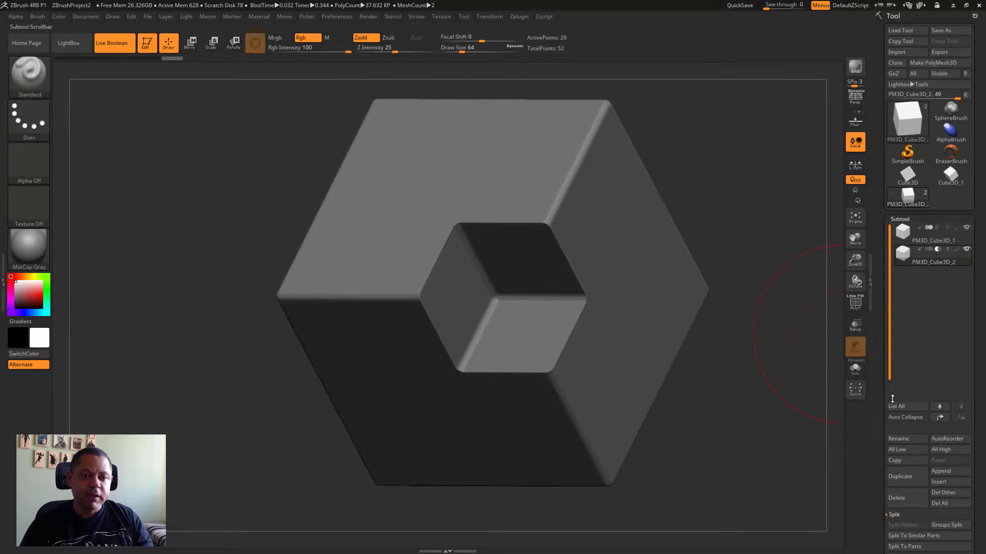
- Lower the Dynamic Subdiv coverage in Geometry to sharpen the bevels
scroll(924, 442, "down", 2)
scroll(925, 442, "down", 2)
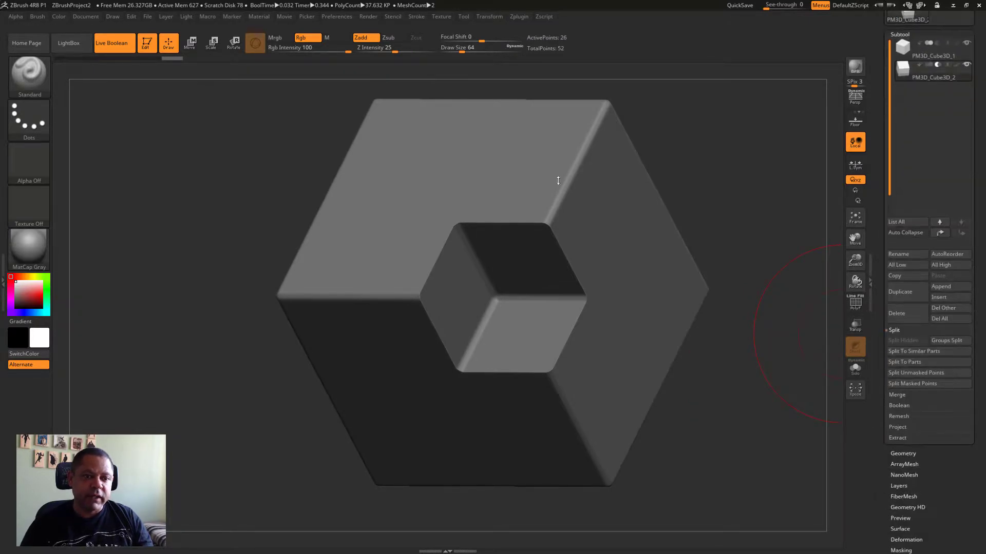
scroll(924, 442, "down", 1)
left_click(902, 456)
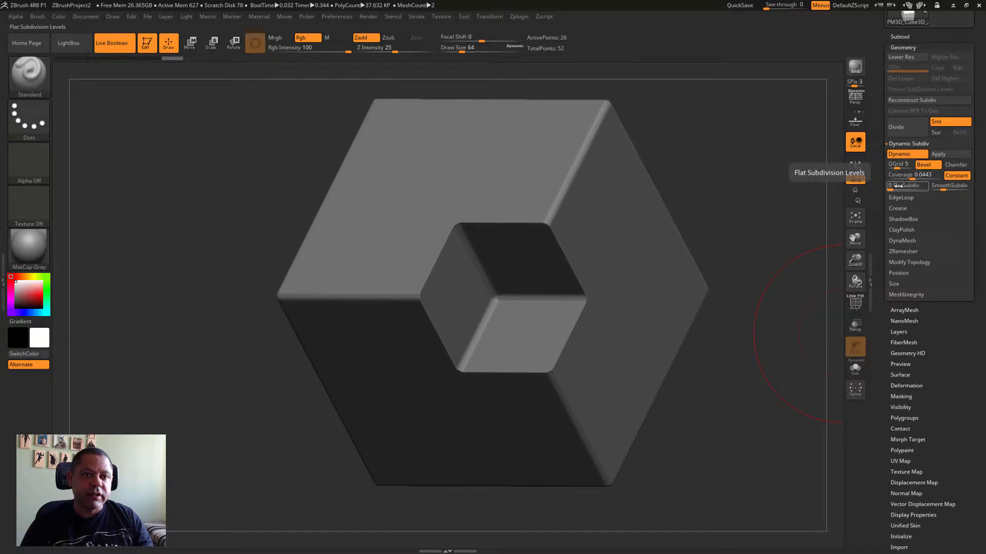
left_click_drag(903, 179, 902, 178)
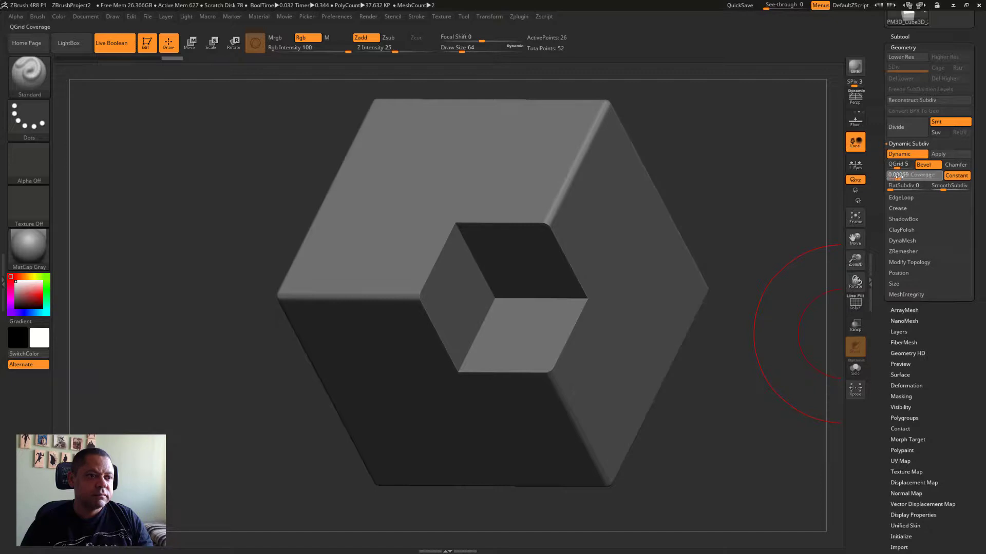
- Raise QGrid Coverage to 0.0919 and toggle the polyframe to inspect the softer notch bevels
left_click_drag(894, 176, 916, 177)
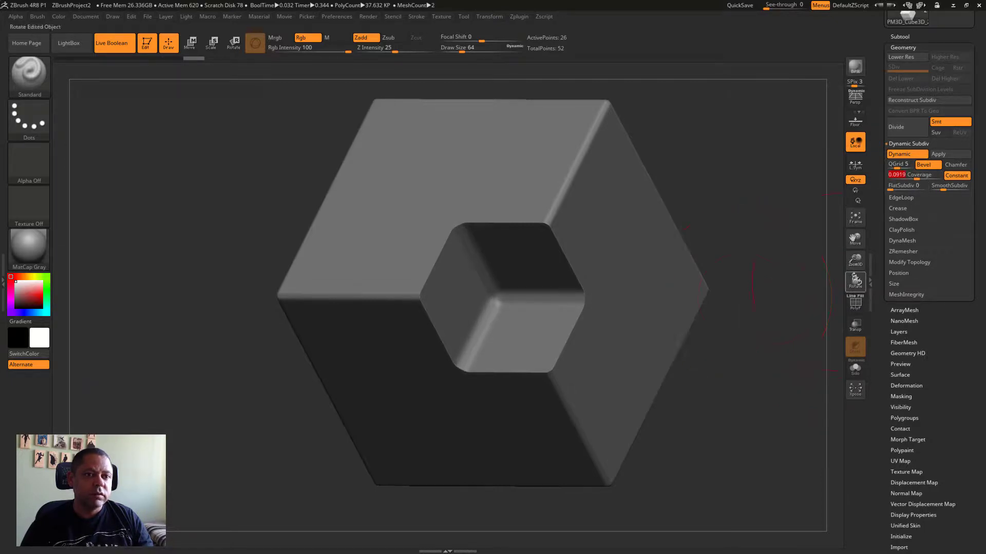
left_click(855, 303)
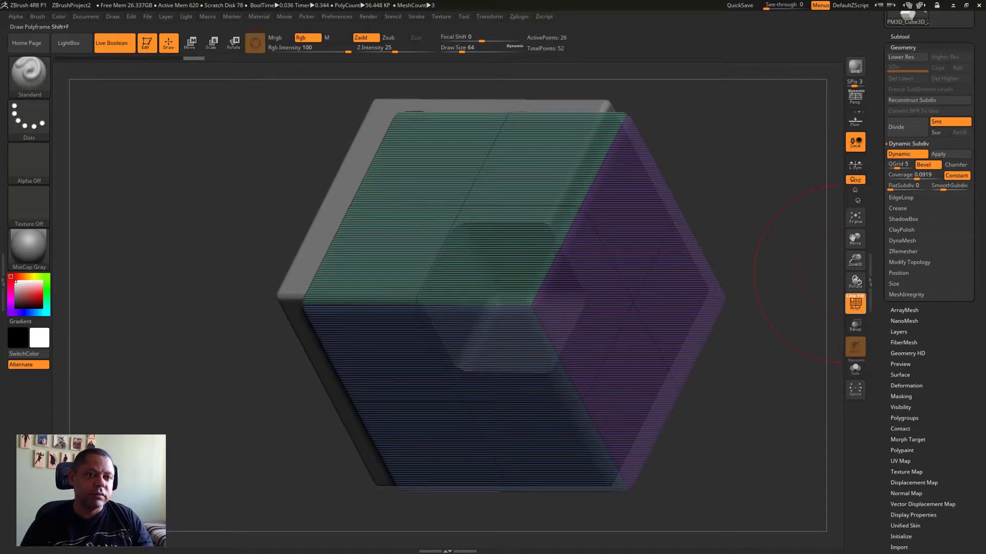
key("shift+f")
left_click_drag(774, 319, 821, 308)
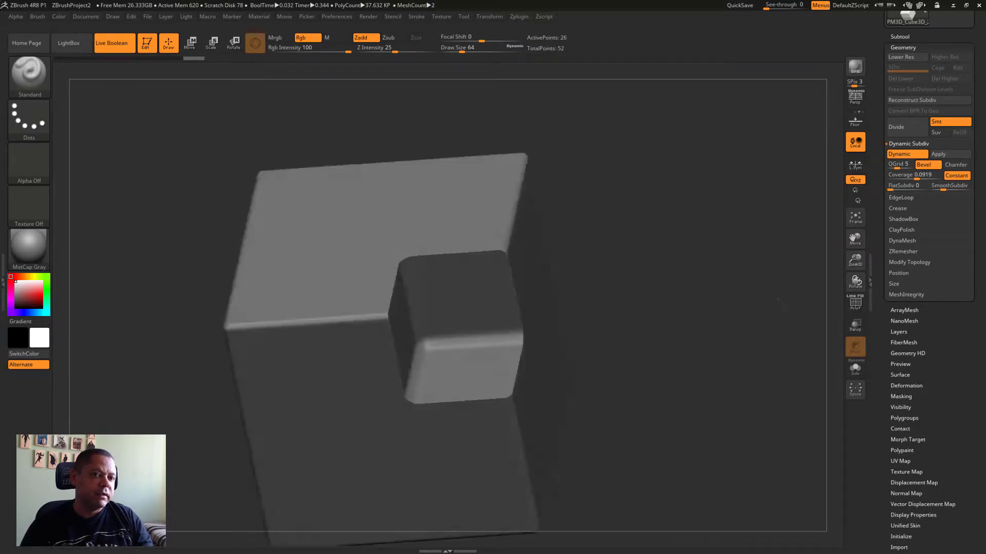
left_click(854, 303)
key("shift+f")
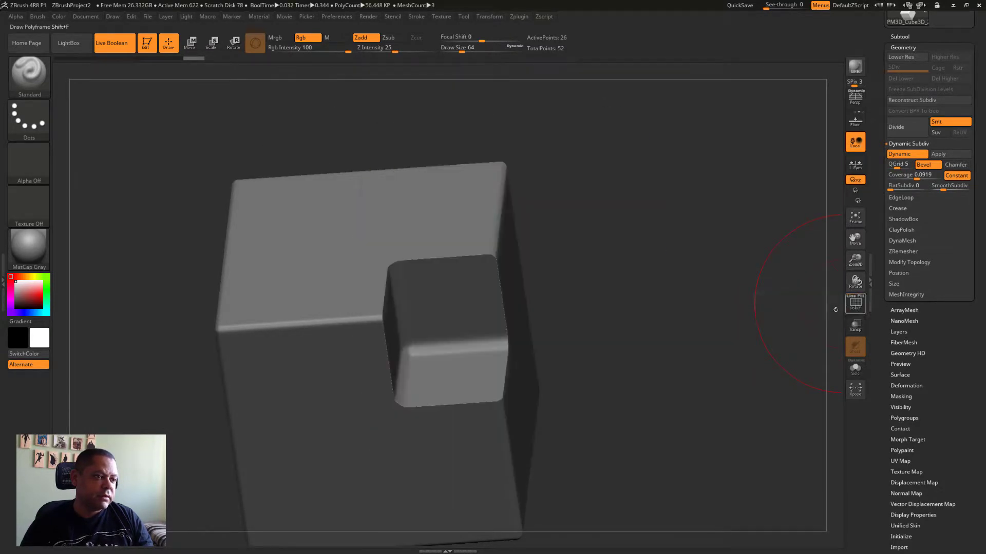
- Bake the Live Boolean with DSDiv into UMesh_PM3D_Cube3D_1 and make it the active tool
scroll(979, 186, "up", 5)
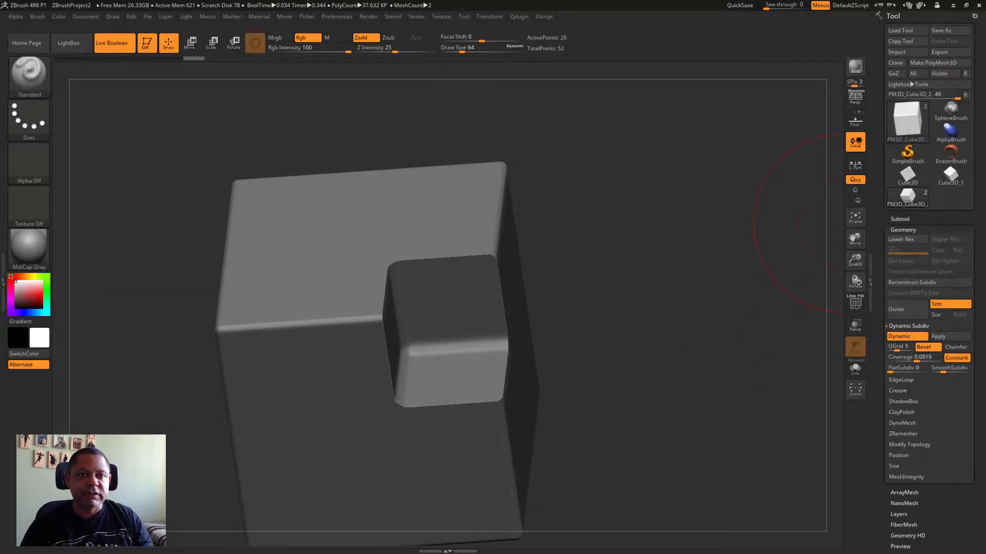
left_click(900, 219)
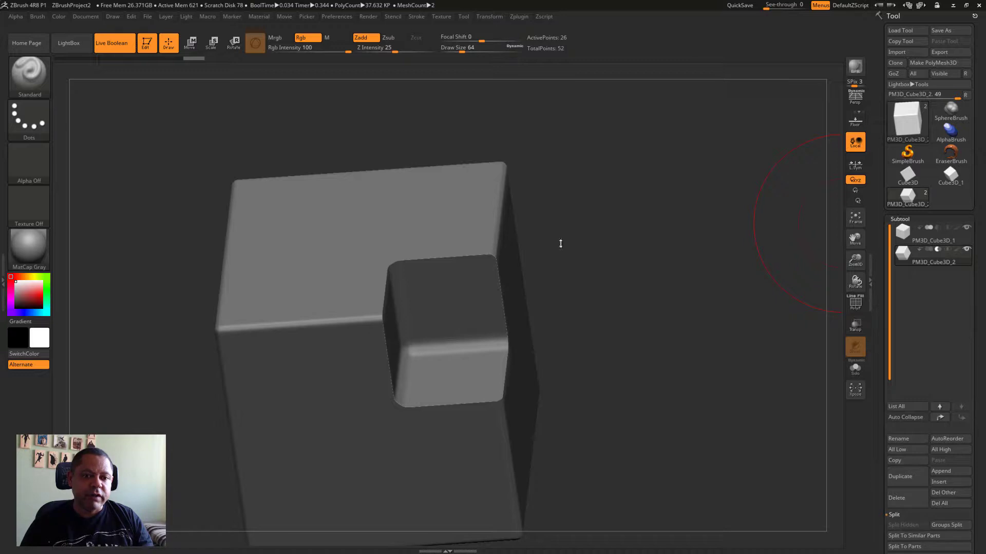
scroll(899, 407, "down", 5)
left_click(899, 408)
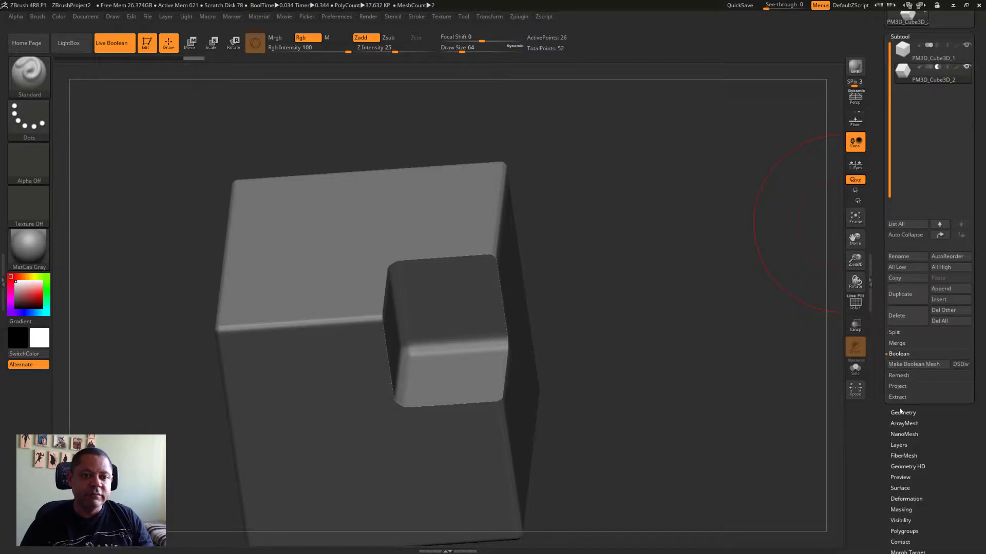
left_click(960, 364)
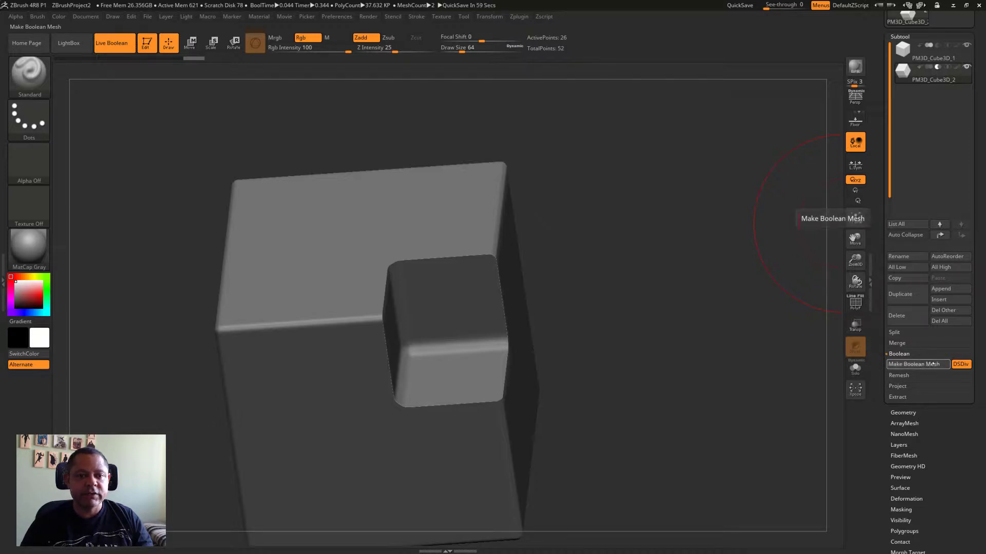
left_click(913, 364)
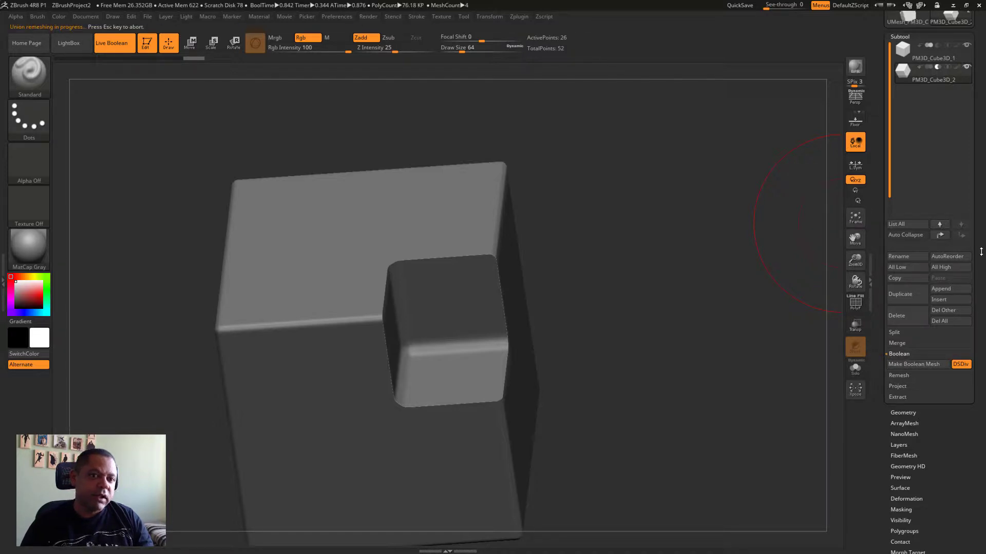
left_click_drag(981, 252, 980, 319)
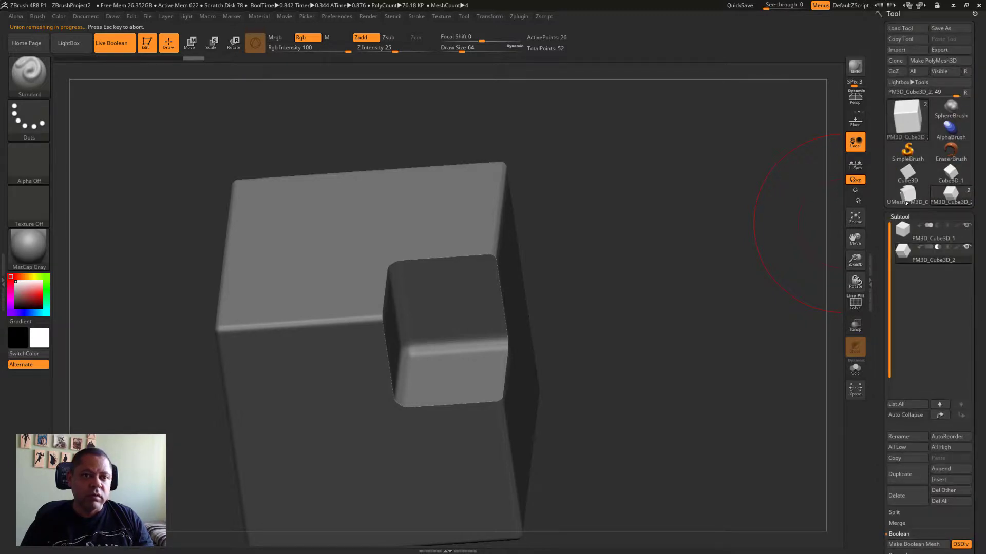
mouse_move(907, 194)
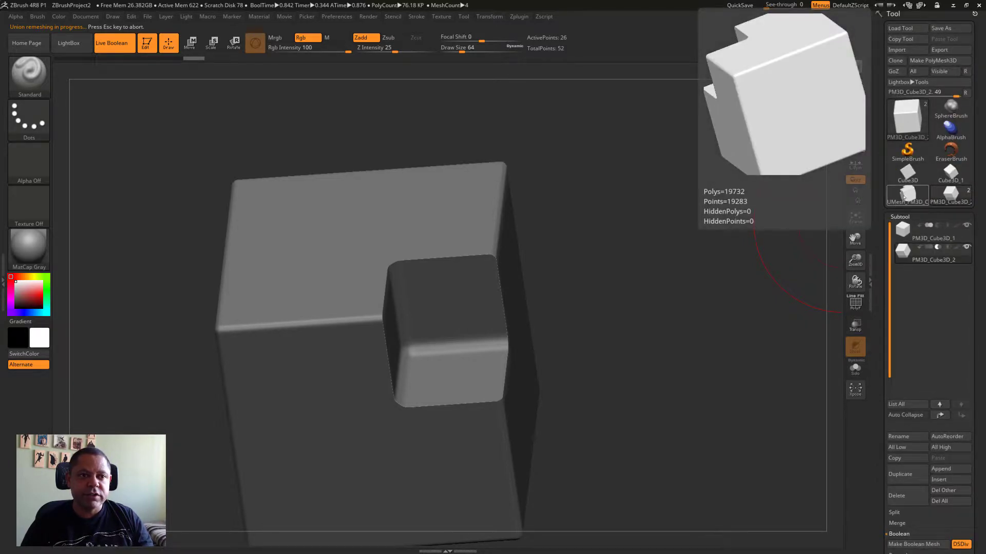
left_click(907, 194)
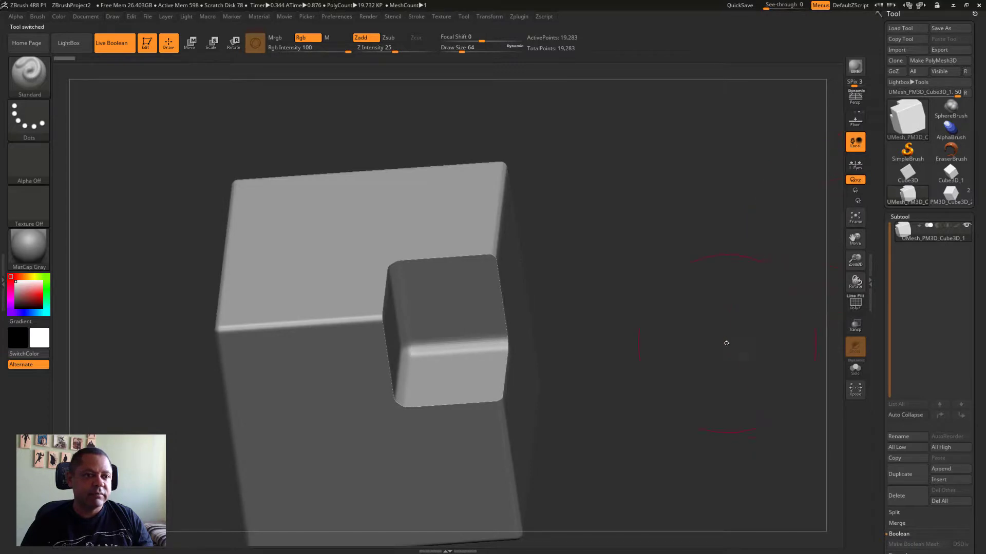
- Inspect the baked mesh's wireframe and zoom in on the notch's inner corner
left_click(855, 303)
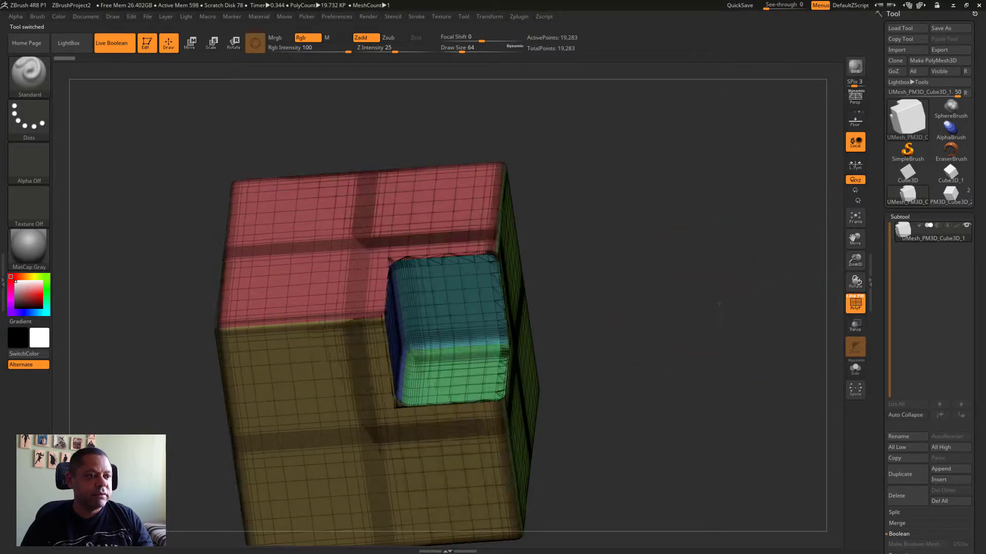
mouse_move(733, 308)
left_mouse_down()
mouse_move(745, 267)
mouse_move(720, 305)
left_mouse_up()
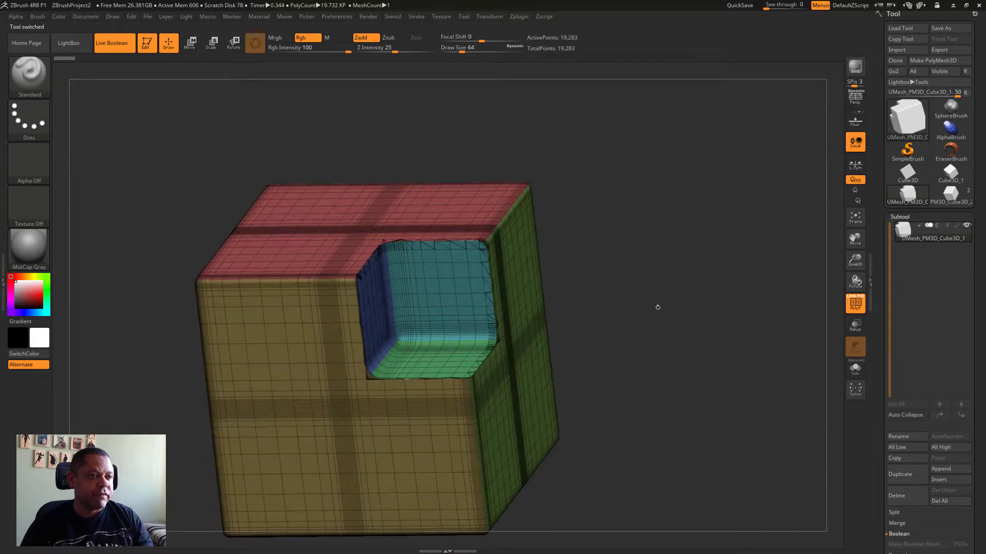
left_click(856, 304)
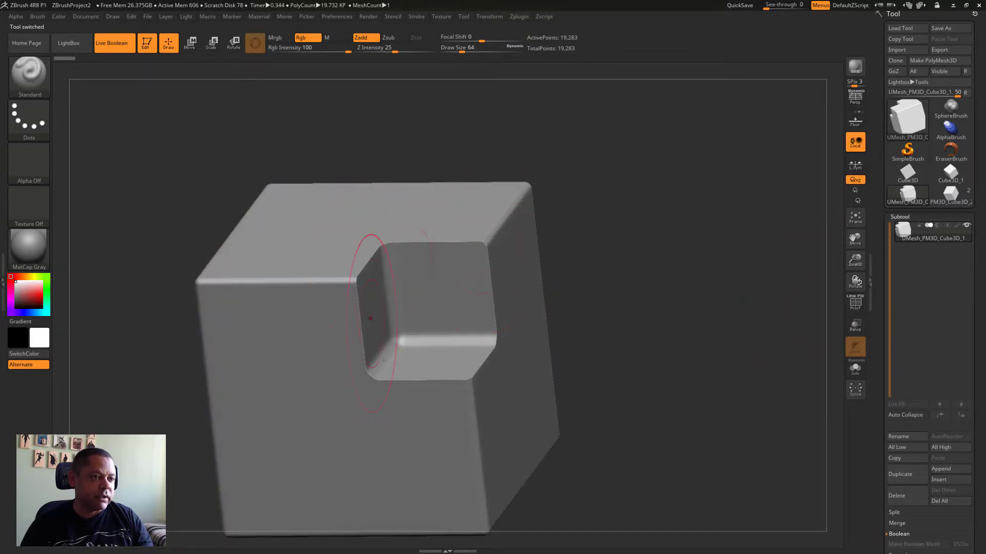
mouse_move(647, 343)
right_mouse_down("ctrl")
mouse_move(647, 287)
mouse_move(741, 331)
right_mouse_up("ctrl")
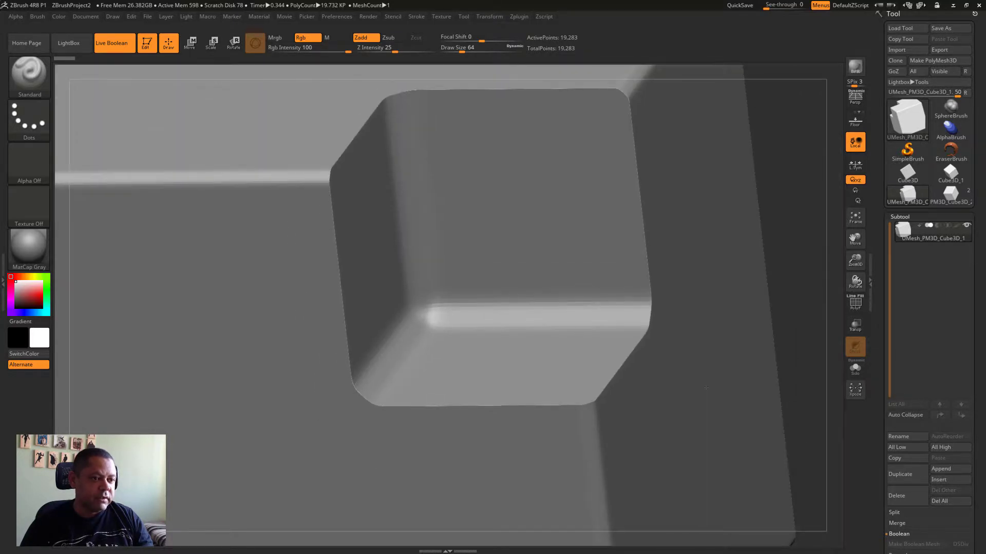
left_click_drag(741, 330, 726, 356)
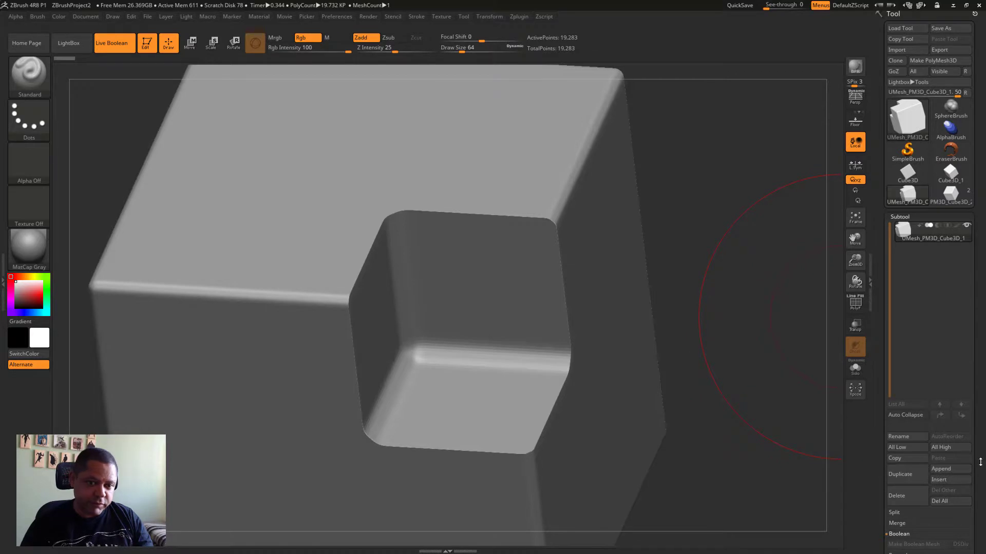
scroll(959, 365, "down", 8)
scroll(909, 305, "up", 1)
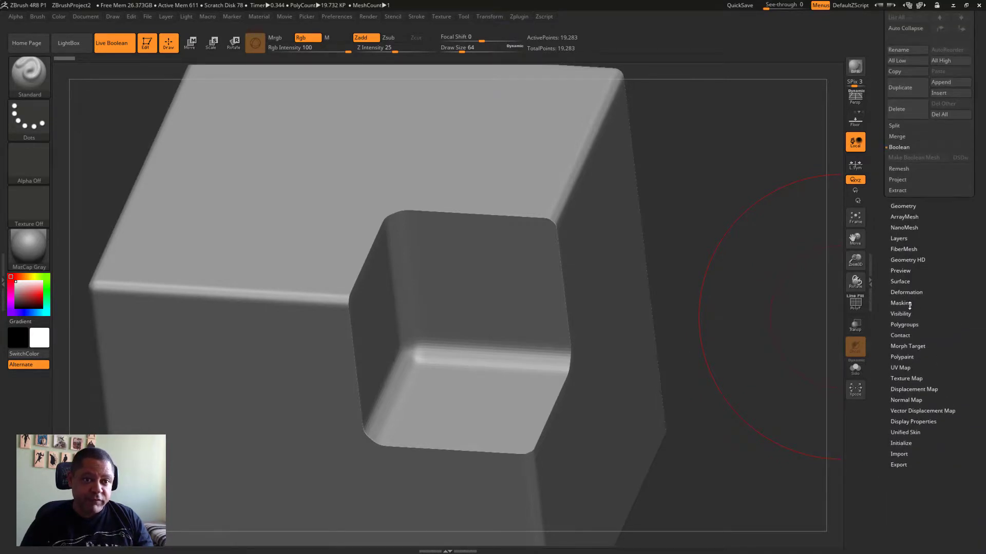
- Apply Polish and Polish By Features from Deformation to even out the recess
left_click(906, 292)
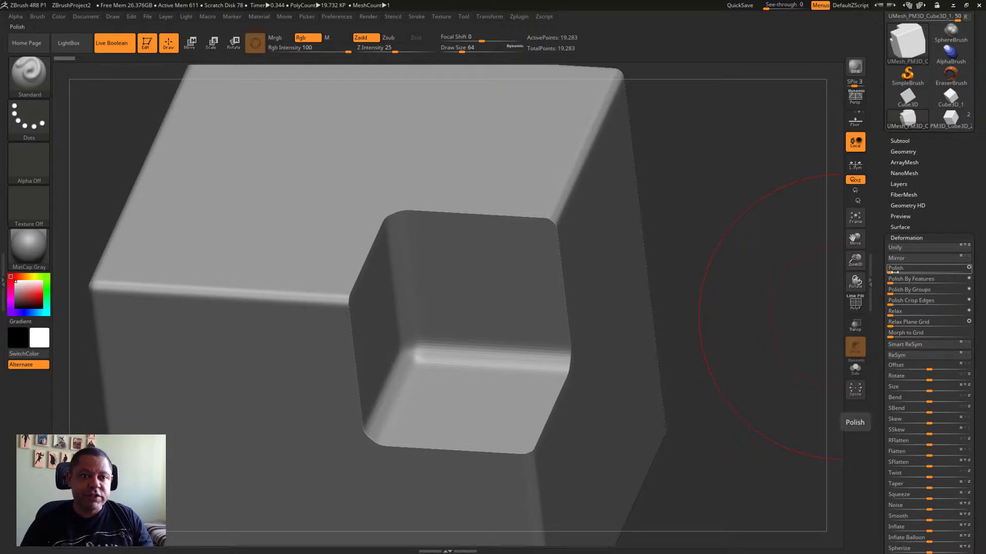
left_click(896, 270)
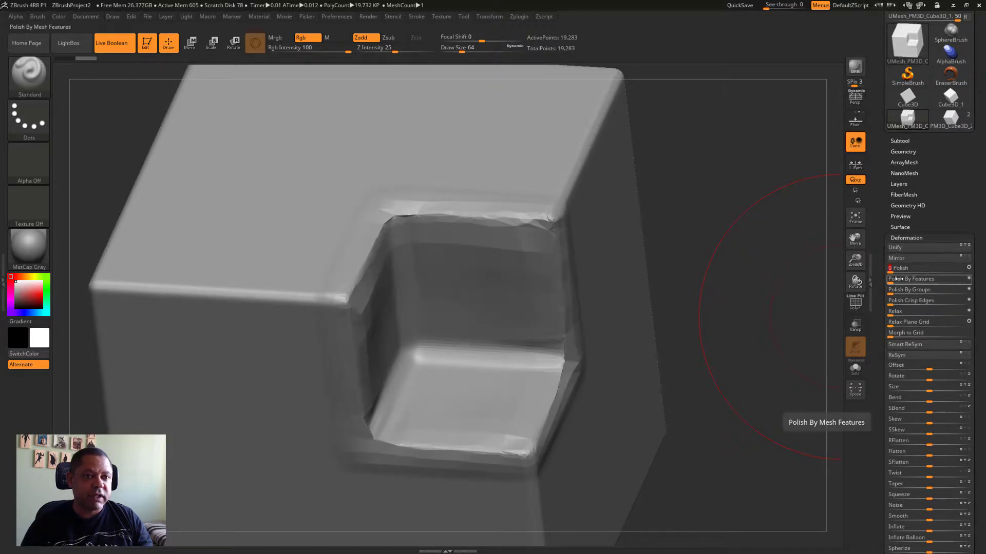
left_click(905, 278)
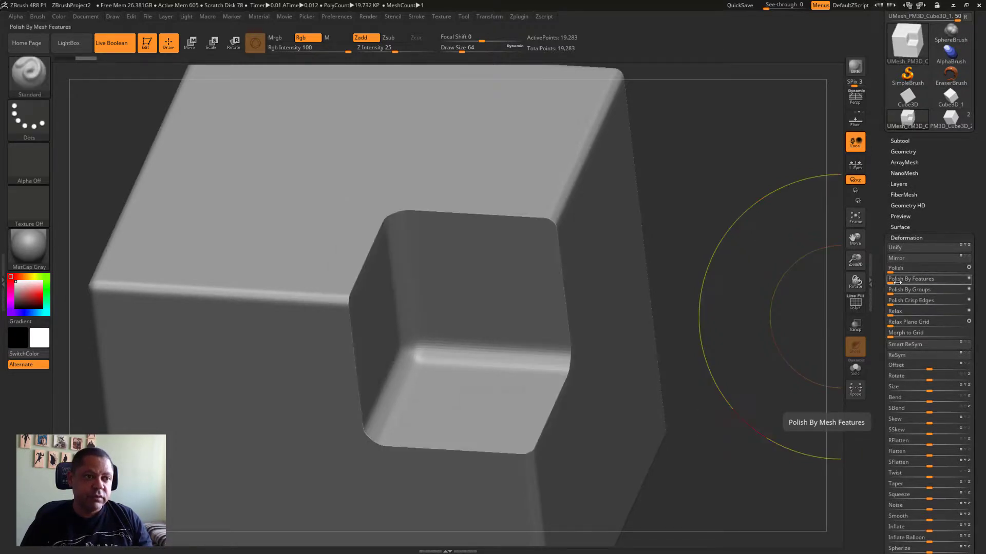
- DynaMesh the cube at Resolution 1200 with Blur 0, then briefly check the polyframe
left_click(904, 152)
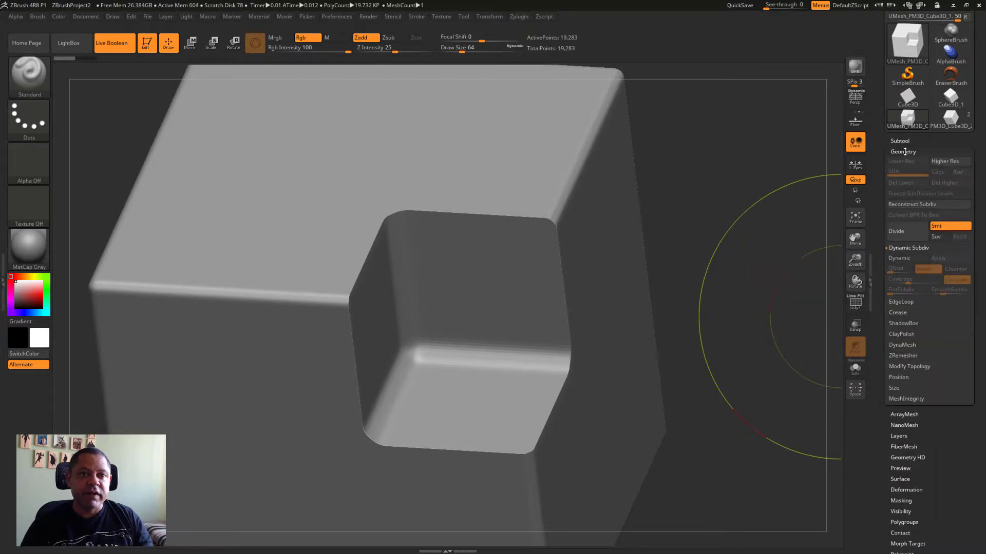
left_click(902, 345)
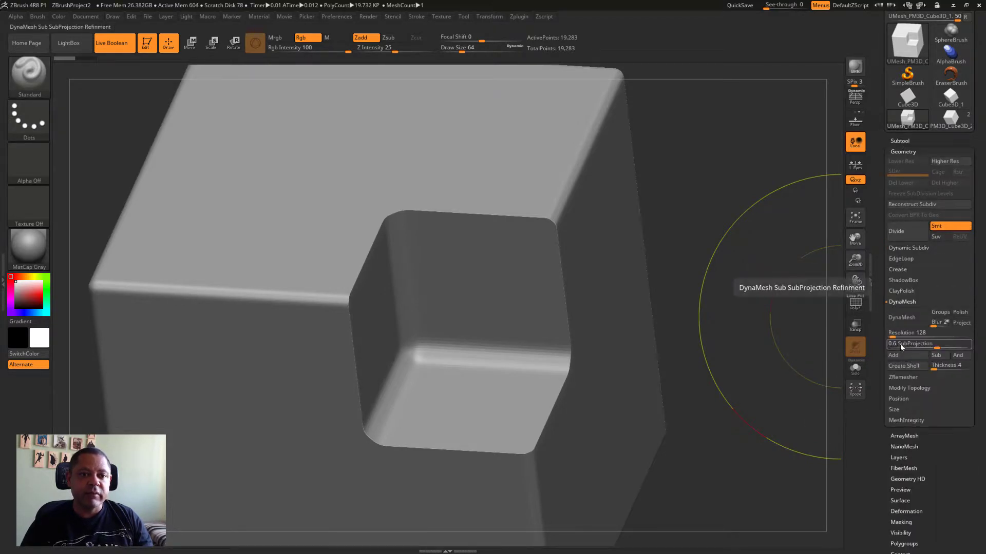
left_click(926, 335)
type("1200")
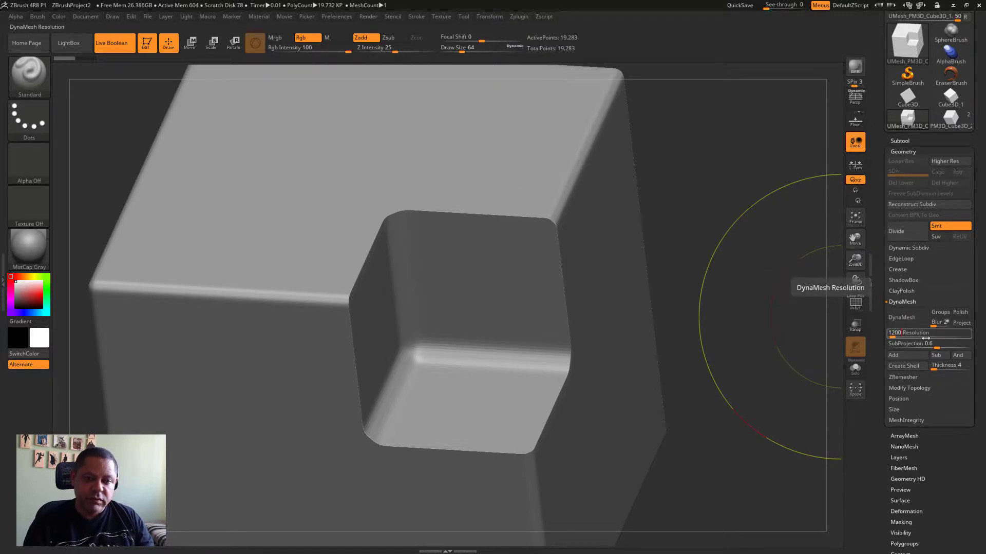
key("Return")
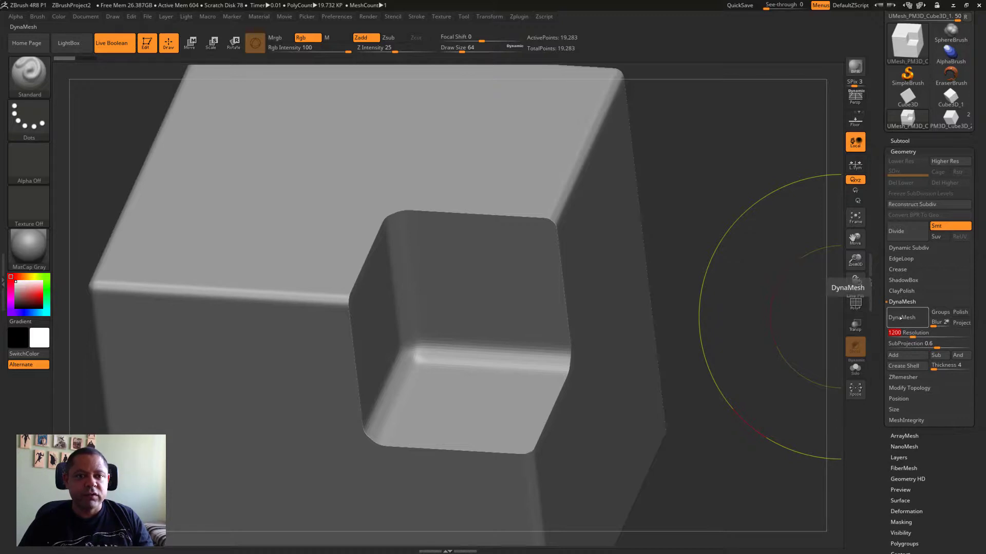
left_click(937, 323)
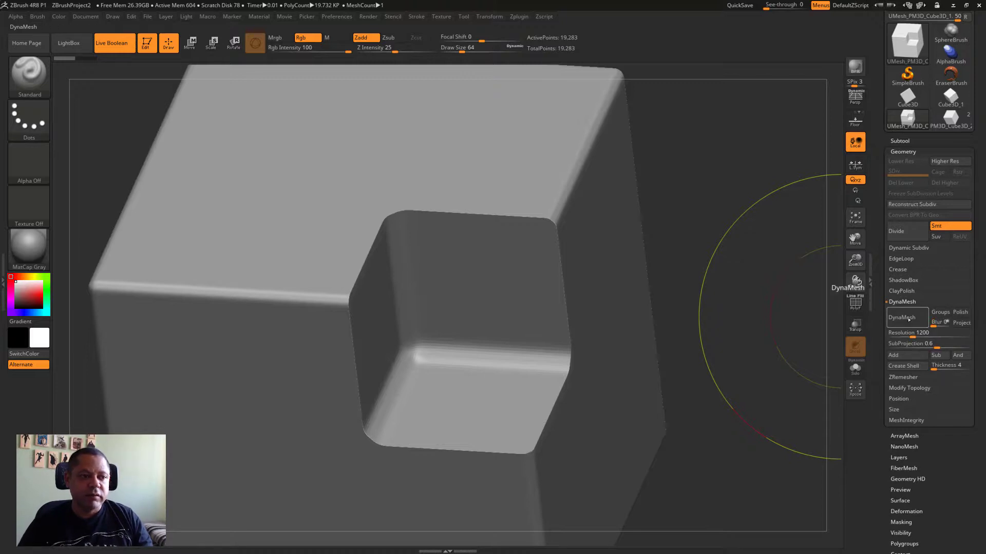
left_click(901, 317)
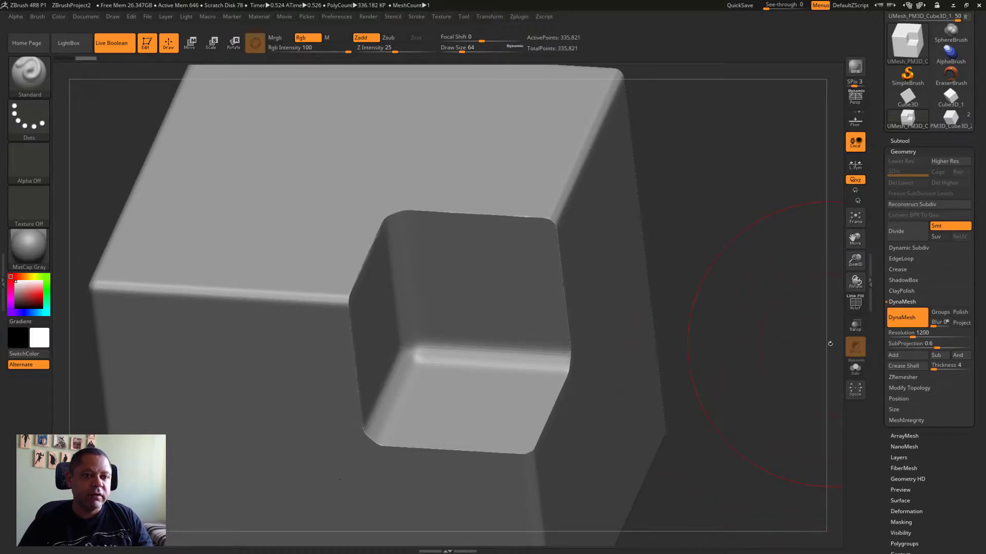
left_click(855, 303)
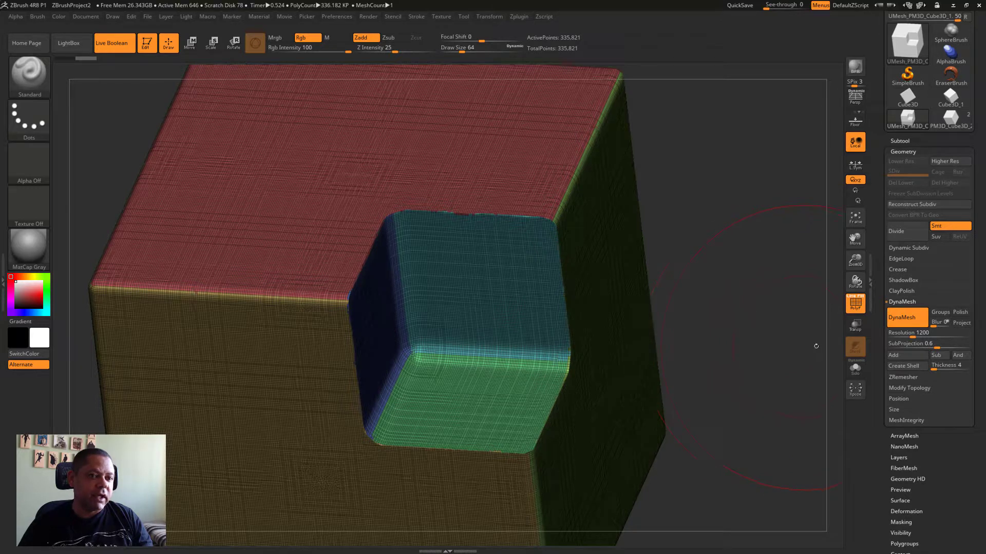
key("shift+f")
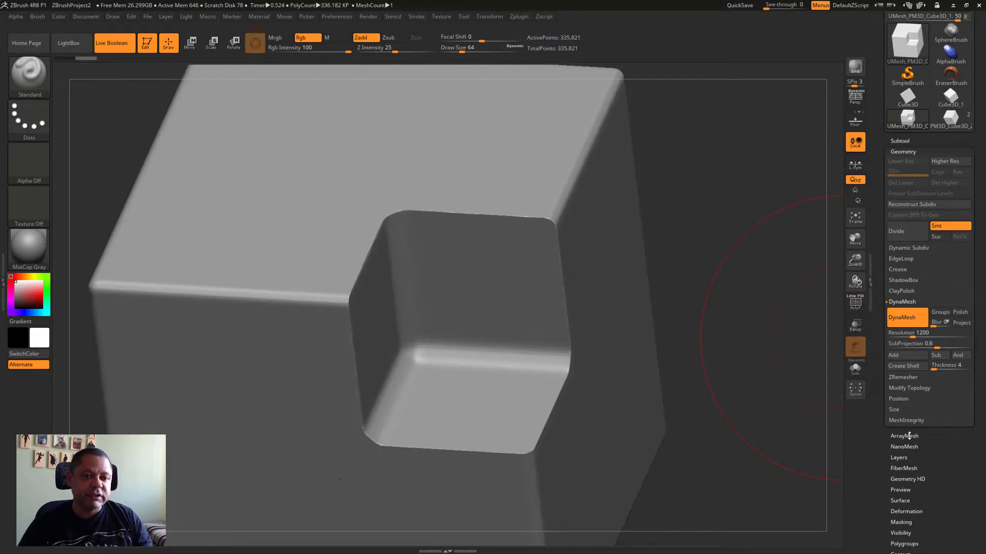
- Apply a Deformation Polish to the cube and shrink the brush size to 27
left_click(917, 512)
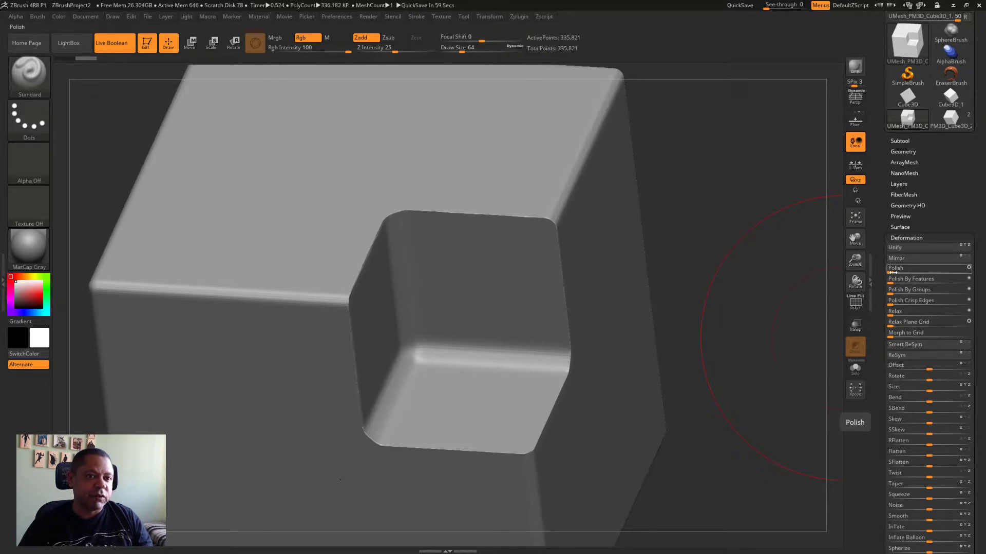
left_click_drag(890, 272, 778, 332)
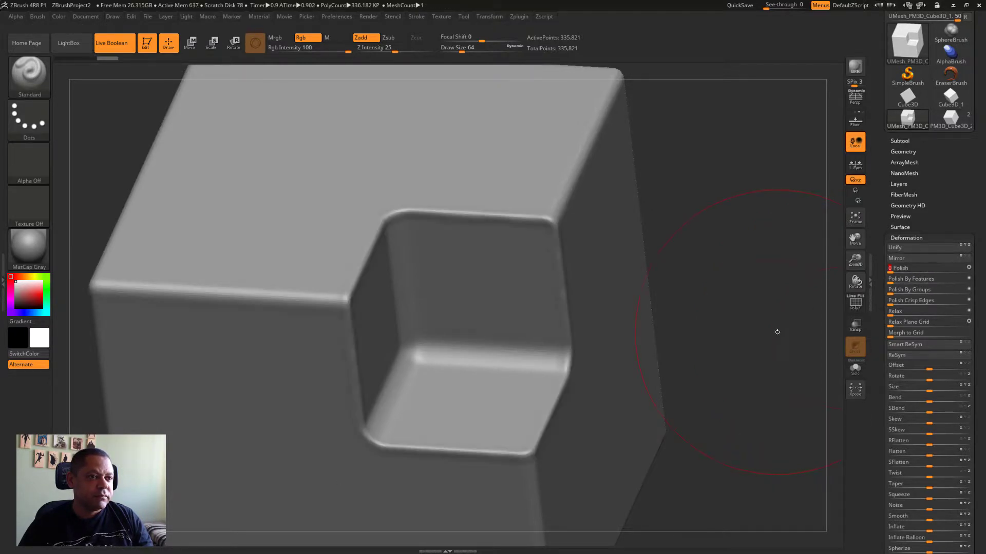
key("s")
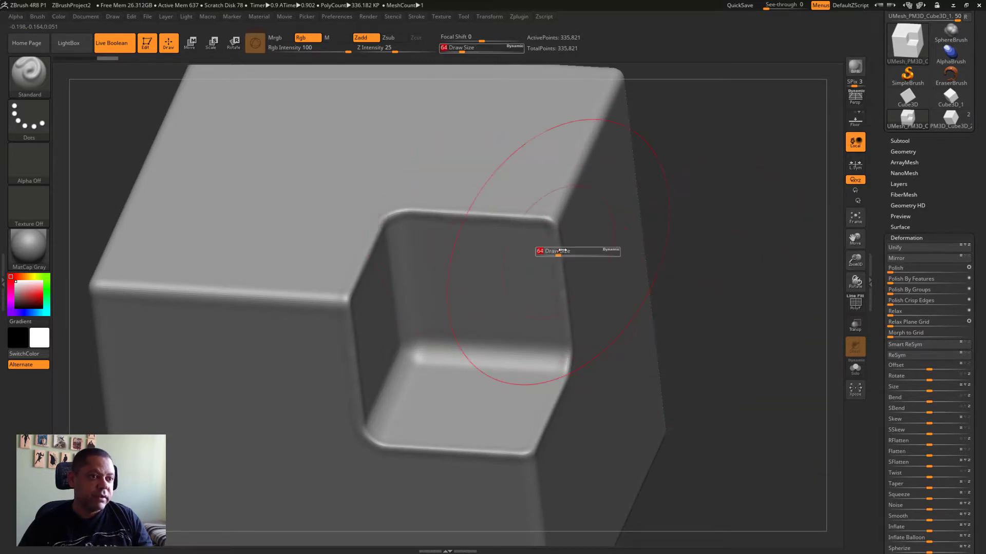
left_click_drag(561, 251, 555, 251)
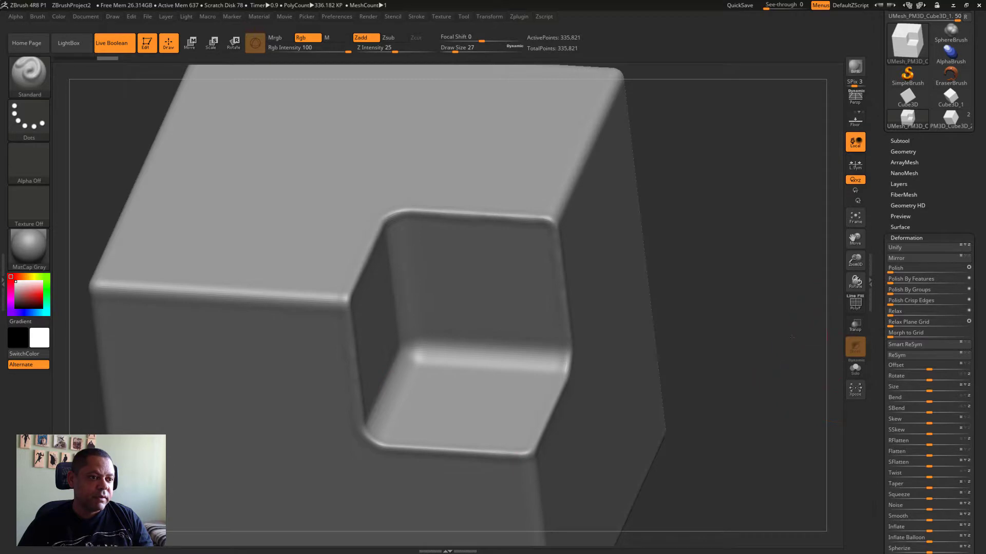
- Relax the cube's surface with the Deformation Relax slider to smooth it further
mouse_move(759, 360)
left_mouse_down()
mouse_move(781, 315)
mouse_move(787, 326)
left_mouse_up()
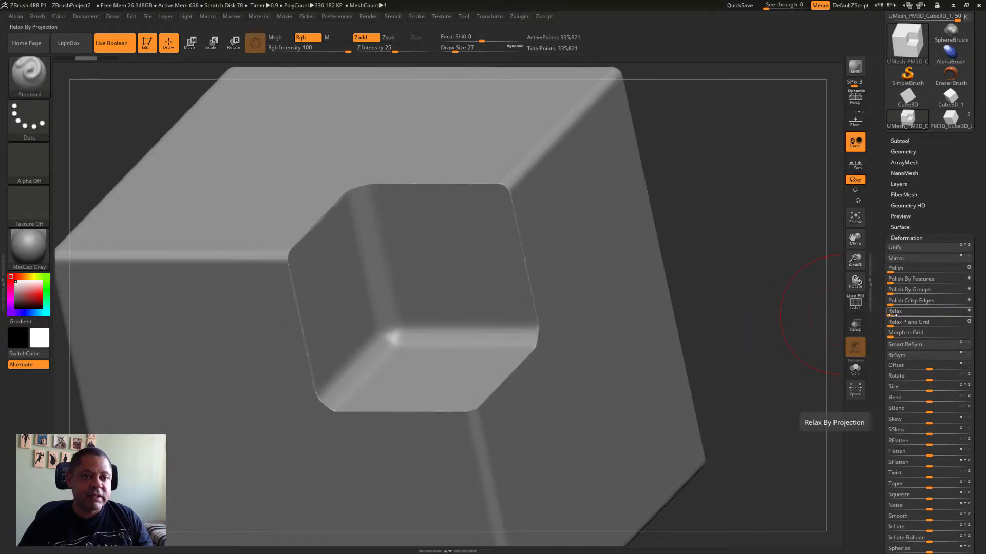
left_click_drag(904, 312, 757, 361)
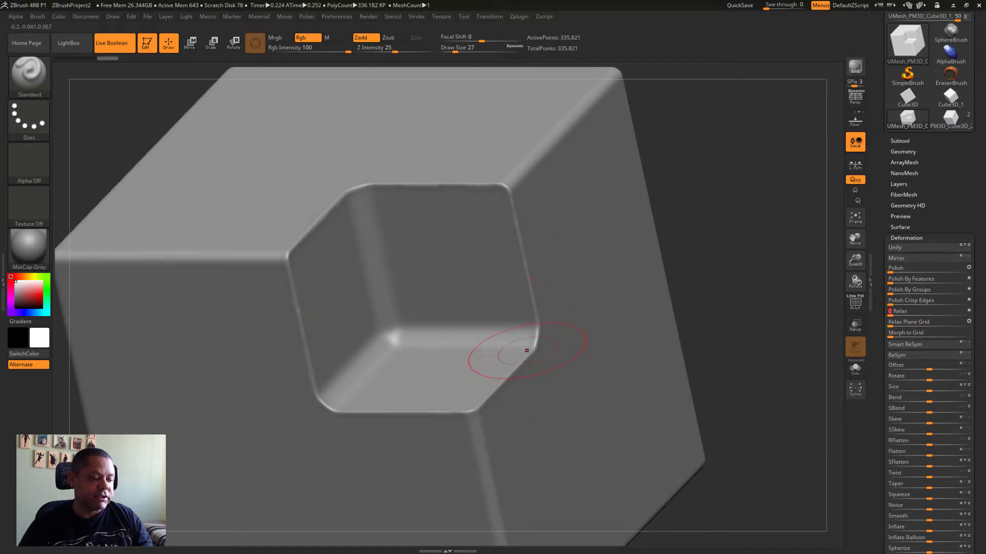
key("ctrl")
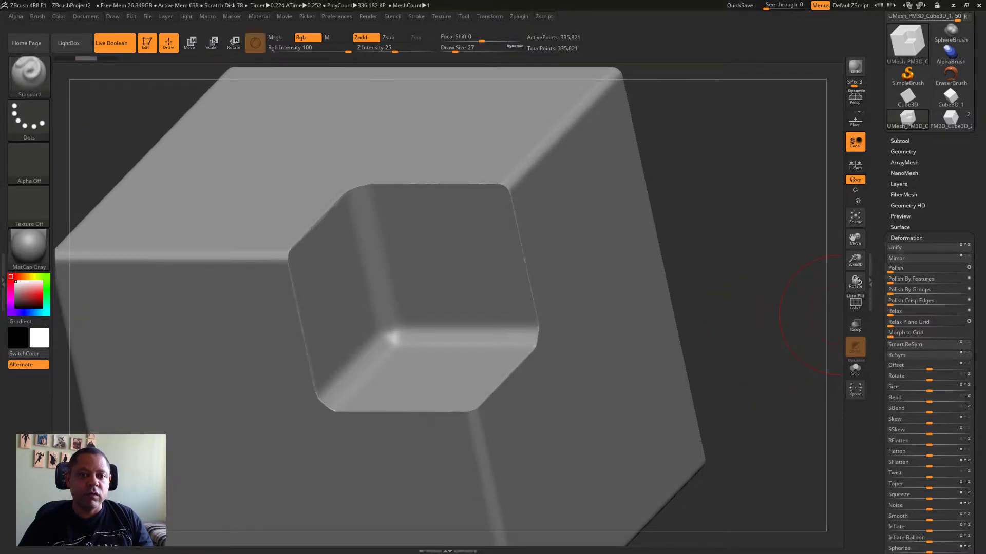
scroll(924, 334, "down", 1)
- Apply Geometry ClayPolish to soften the cube's hard edges
scroll(903, 267, "up", 2)
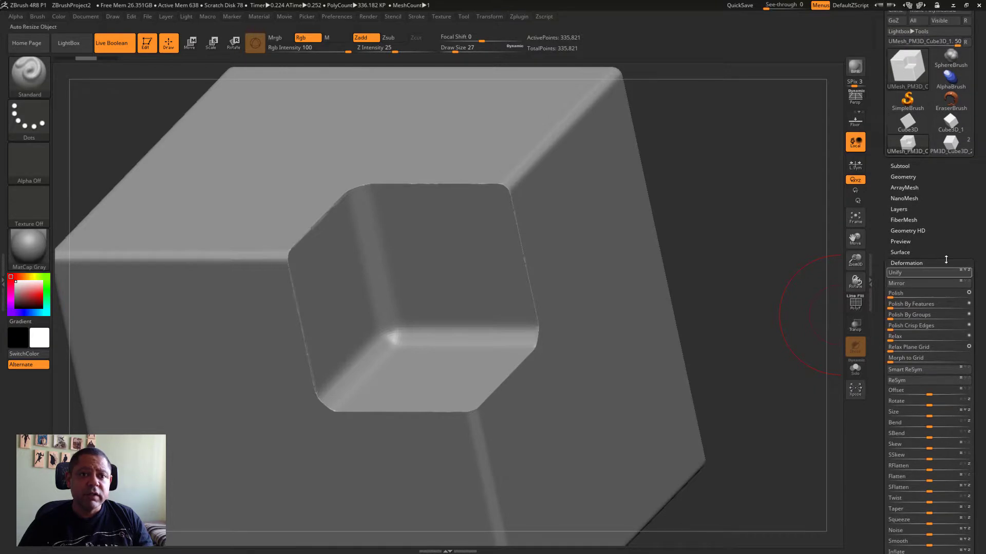
left_click(905, 264)
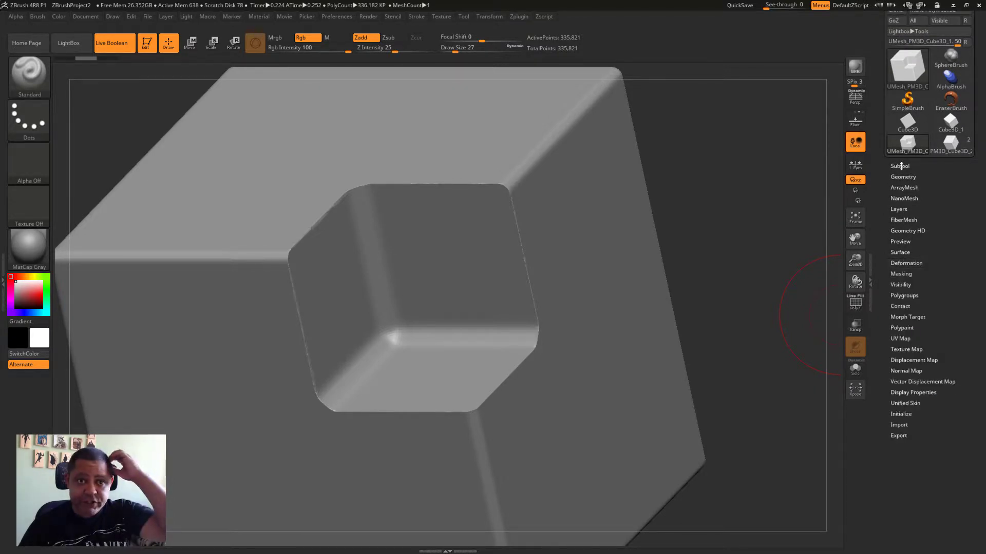
left_click(902, 176)
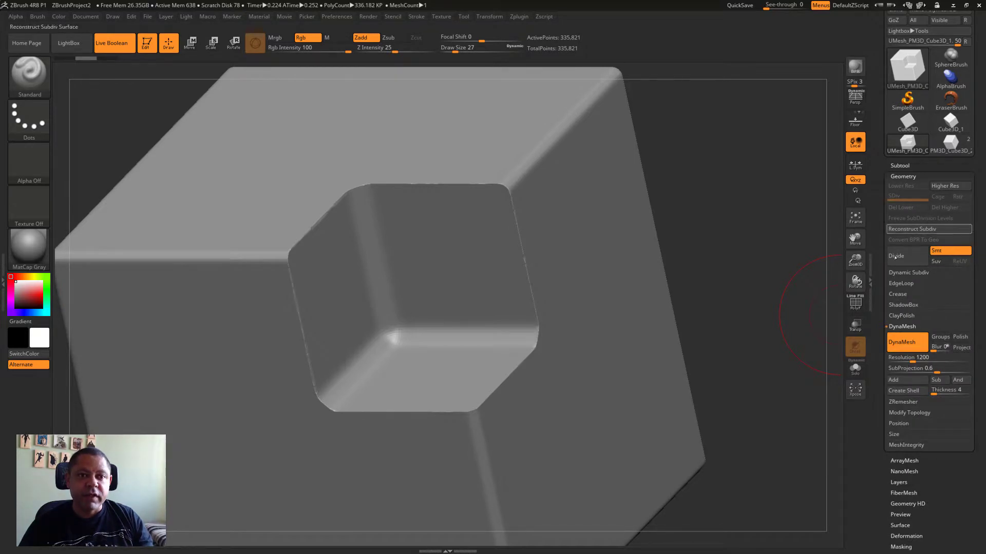
left_click(901, 316)
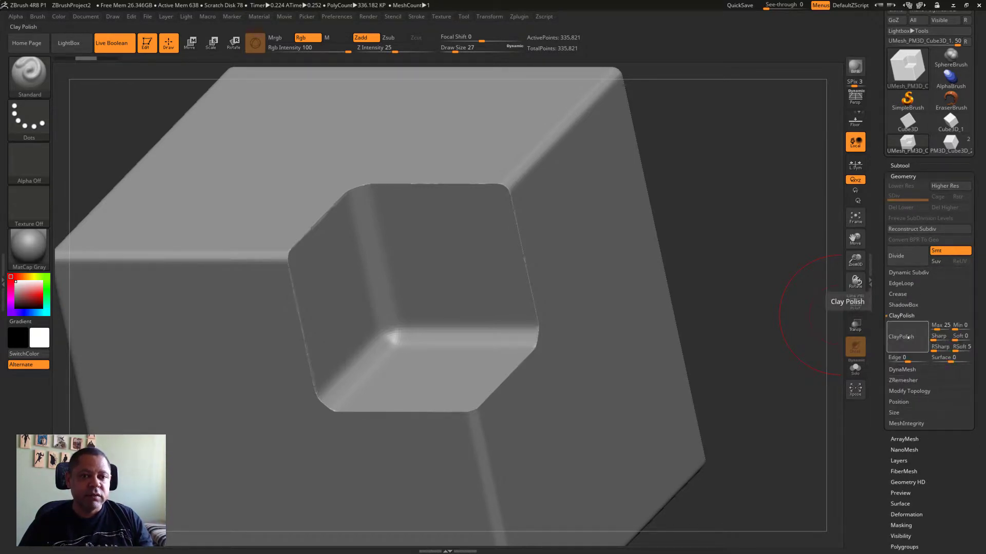
left_click(908, 337)
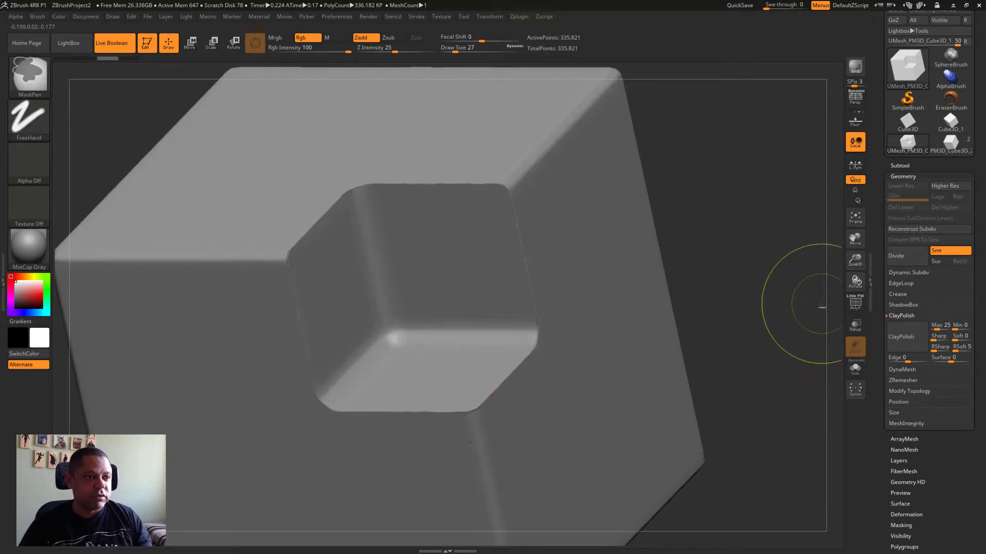
- Show the polygroup wireframe and undo back to the 19,283-point mesh
left_click(855, 302)
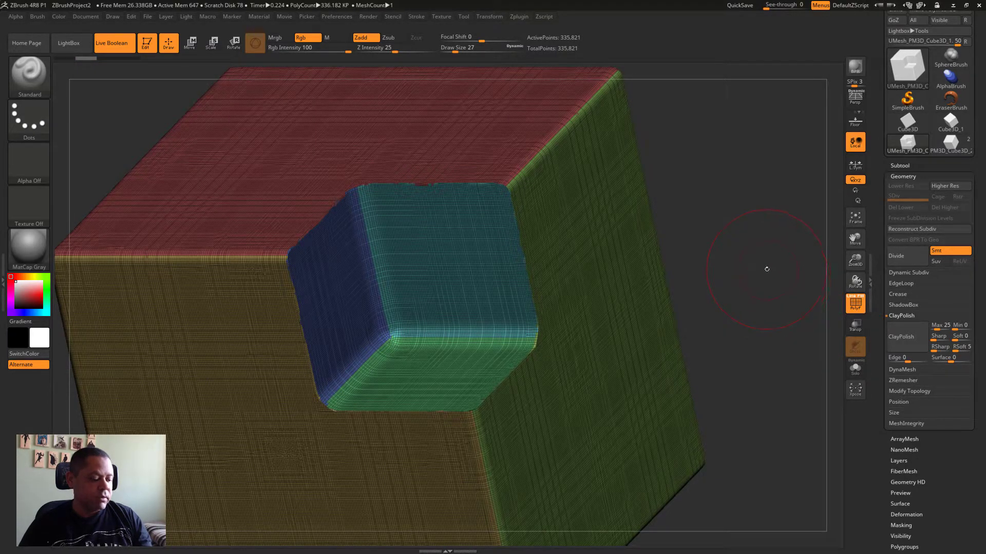
key("ctrl")
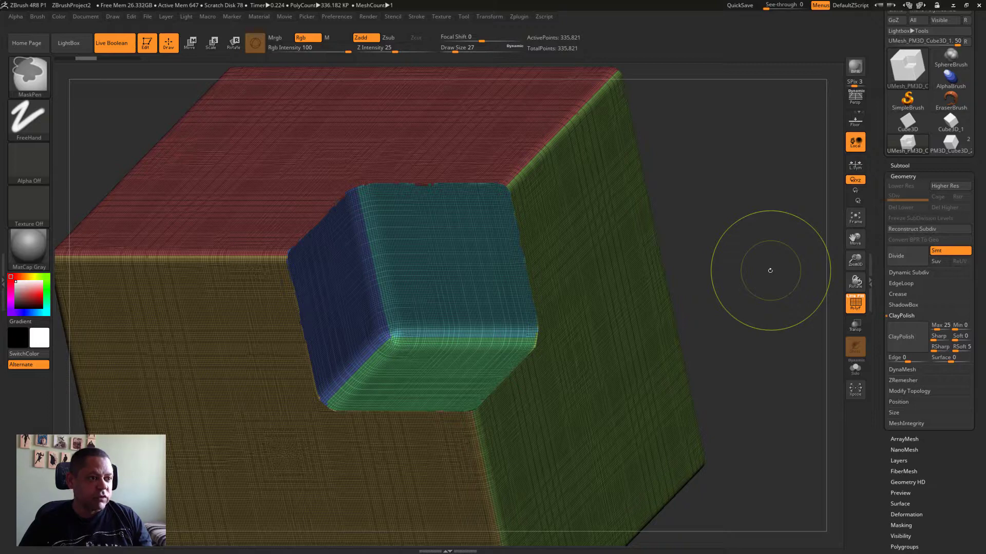
key("ctrl+z")
mouse_move(759, 231)
left_mouse_down()
mouse_move(756, 285)
mouse_move(739, 233)
mouse_move(737, 258)
mouse_move(677, 268)
left_mouse_up()
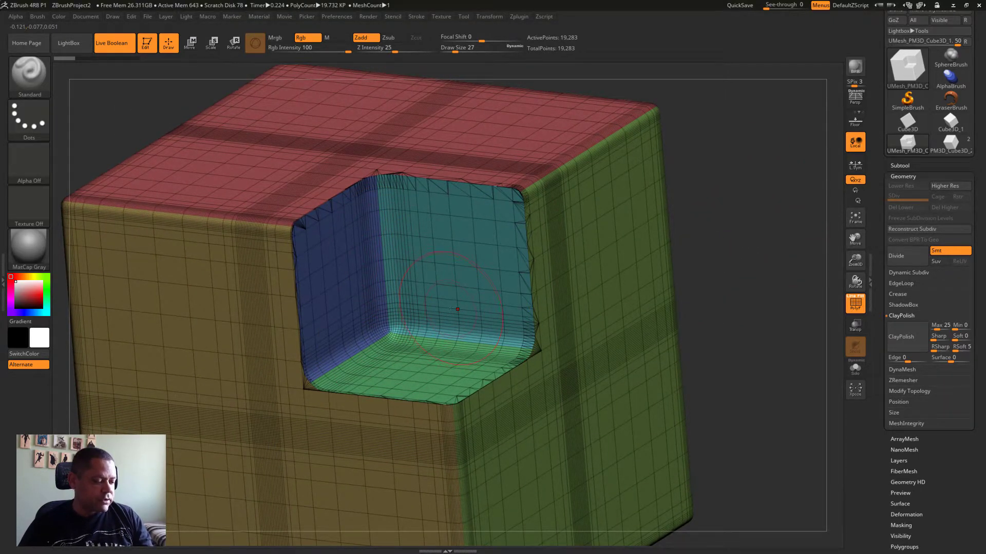
key("ctrl+shift")
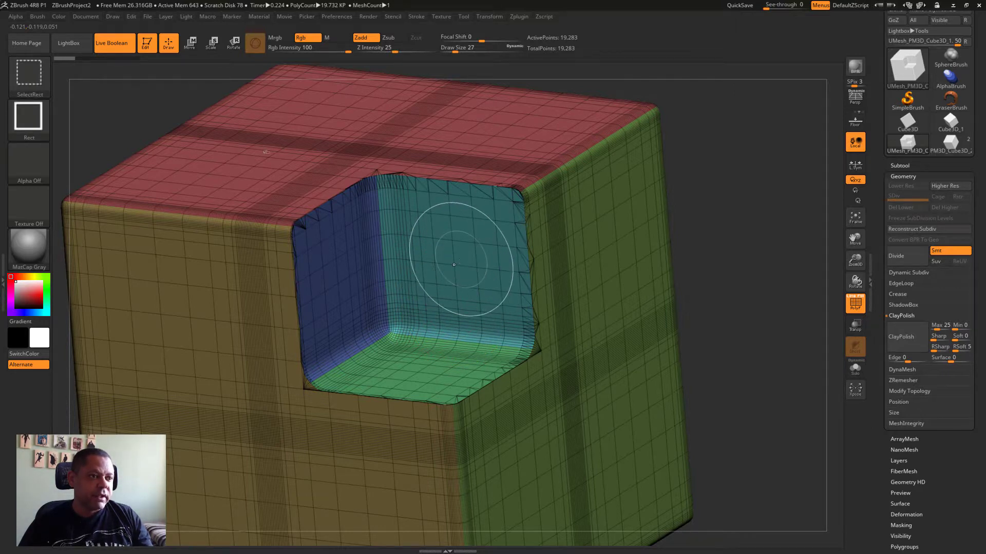
left_click(454, 265, "ctrl+shift")
left_click_drag(719, 219, 731, 271, "ctrl+shift")
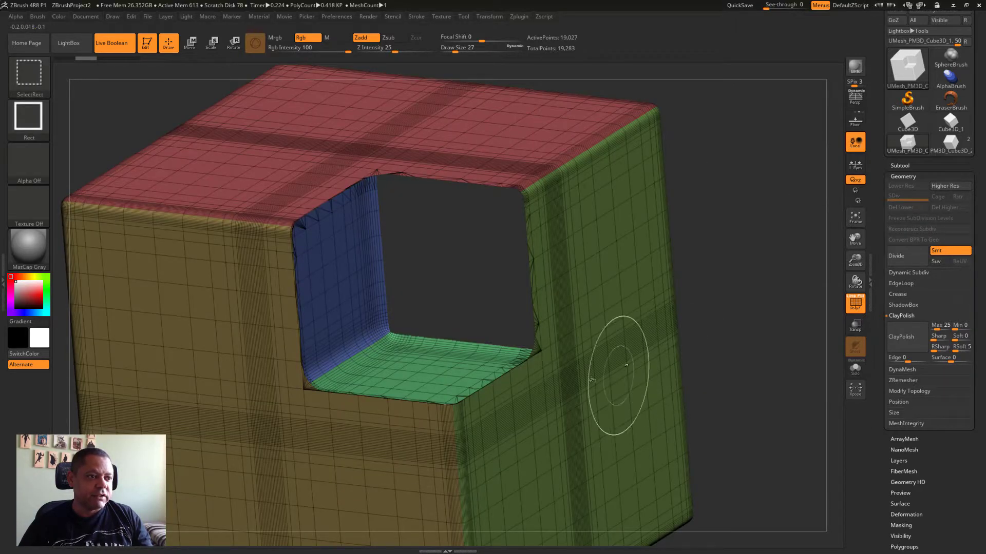
left_click(416, 355, "ctrl+alt+shift")
left_click(368, 301, "ctrl+alt+shift")
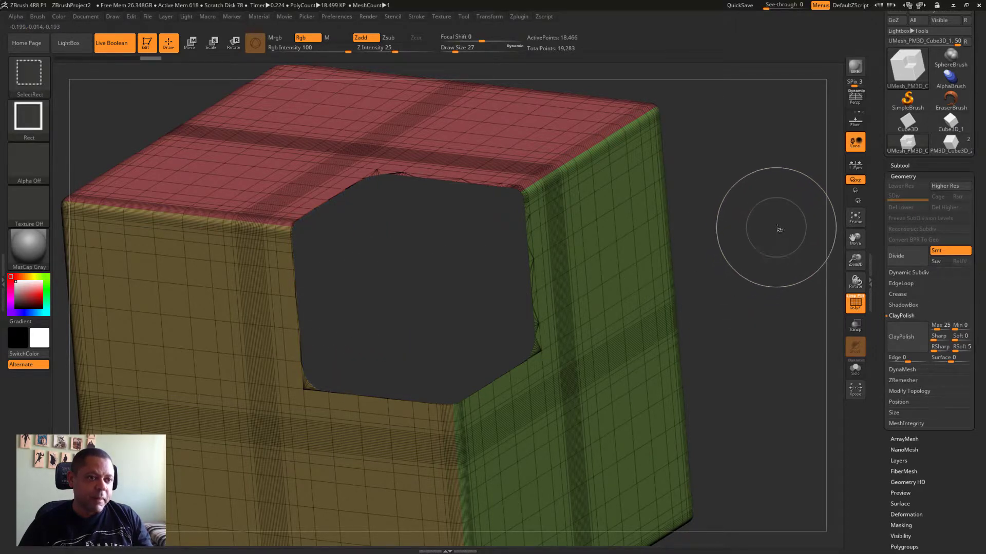
left_click_drag(778, 227, 744, 337, "ctrl+shift")
left_click_drag(730, 289, 732, 277)
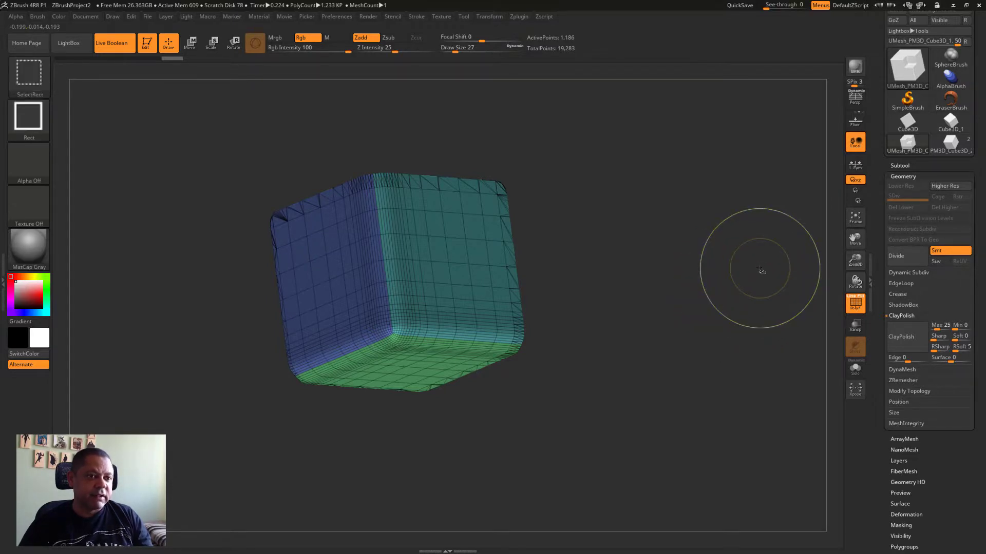
left_click(759, 268, "ctrl+shift")
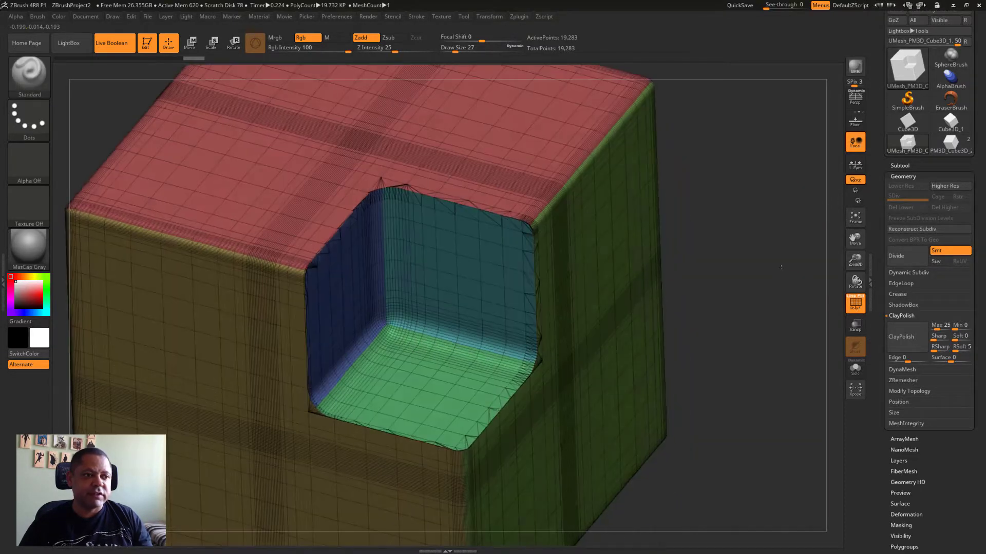
left_click_drag(781, 266, 551, 296)
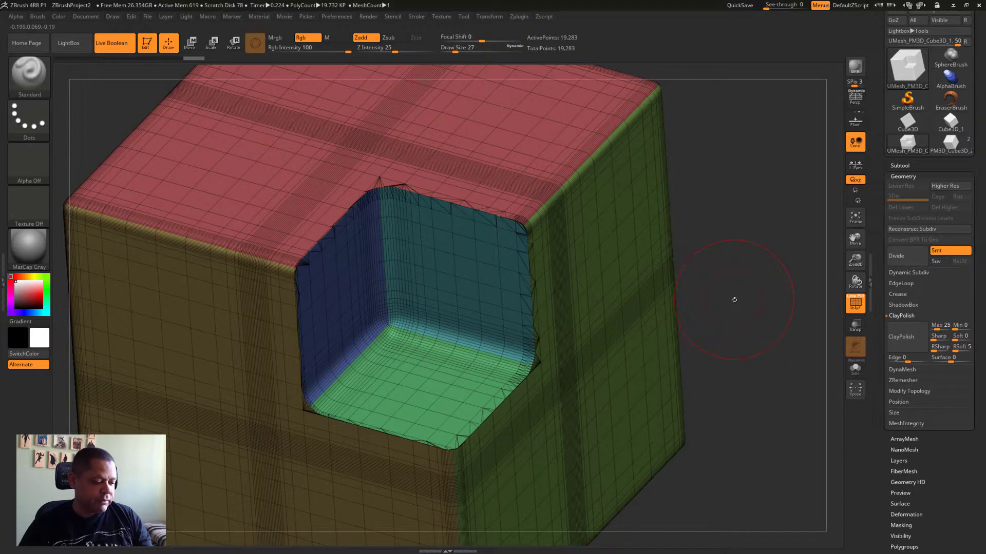
- Set the brush size to 13 and isolate the notch's inner polygroup faces
key("s")
left_click_drag(735, 305, 724, 305)
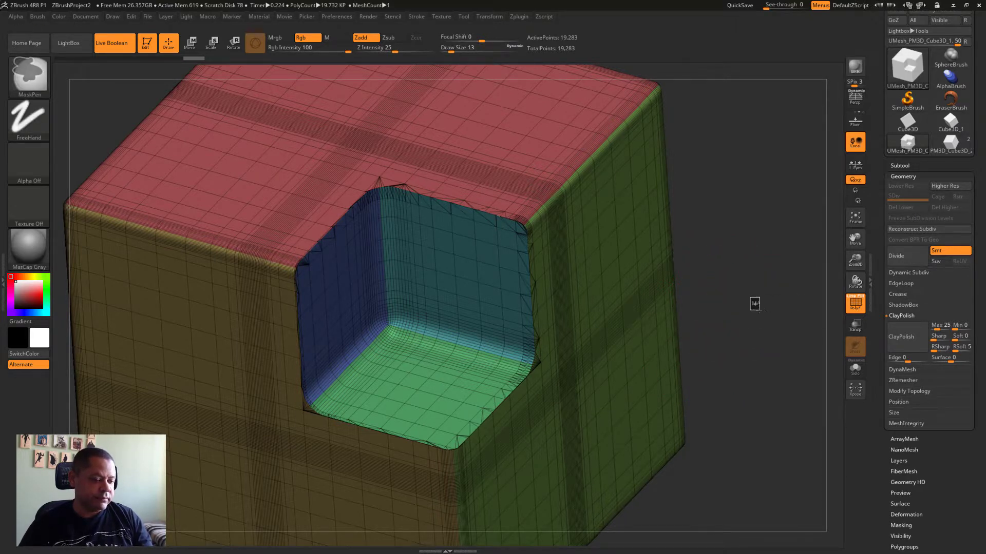
mouse_move(743, 292)
left_mouse_down()
mouse_move(769, 302)
mouse_move(639, 325)
left_mouse_up()
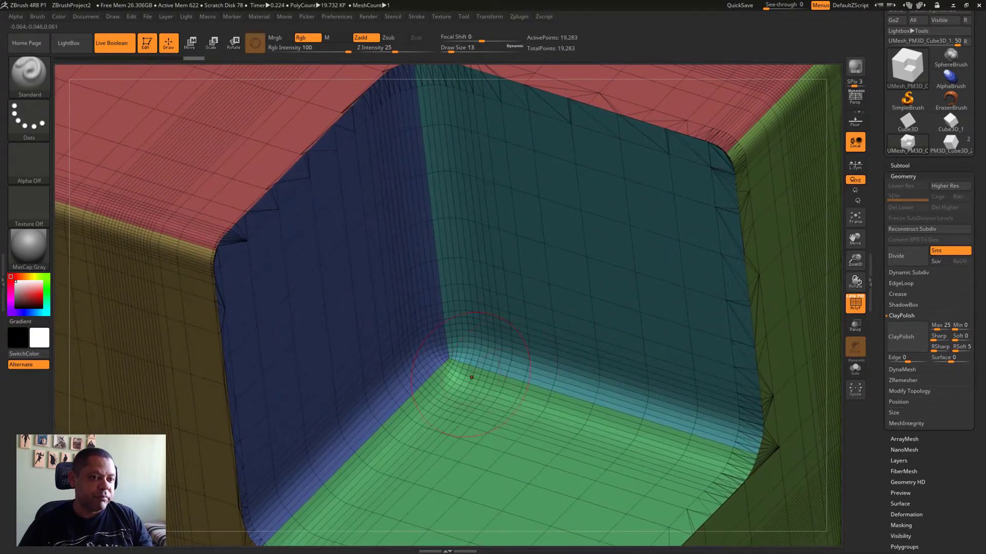
key("ctrl+shift")
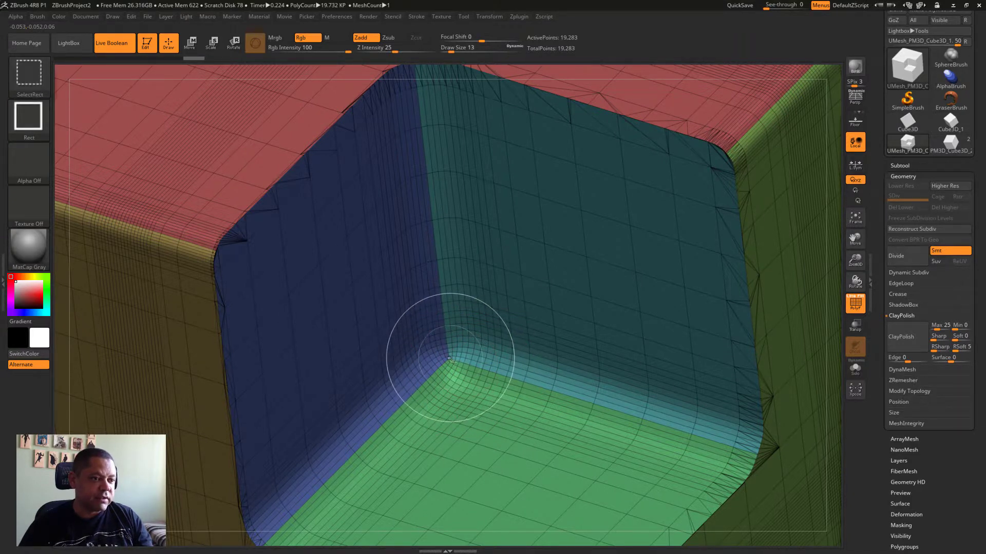
left_click(449, 357, "ctrl+shift")
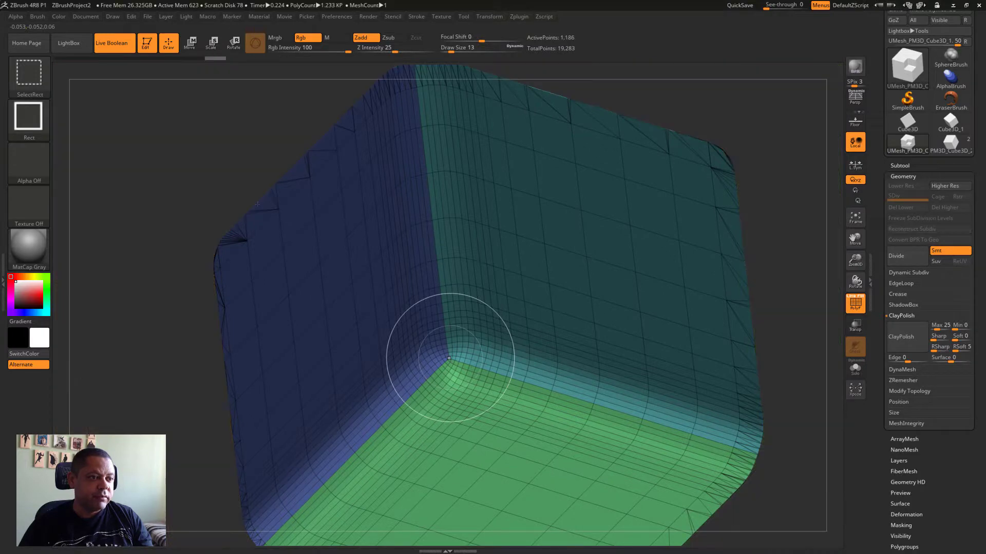
right_click_drag(639, 312, 759, 309)
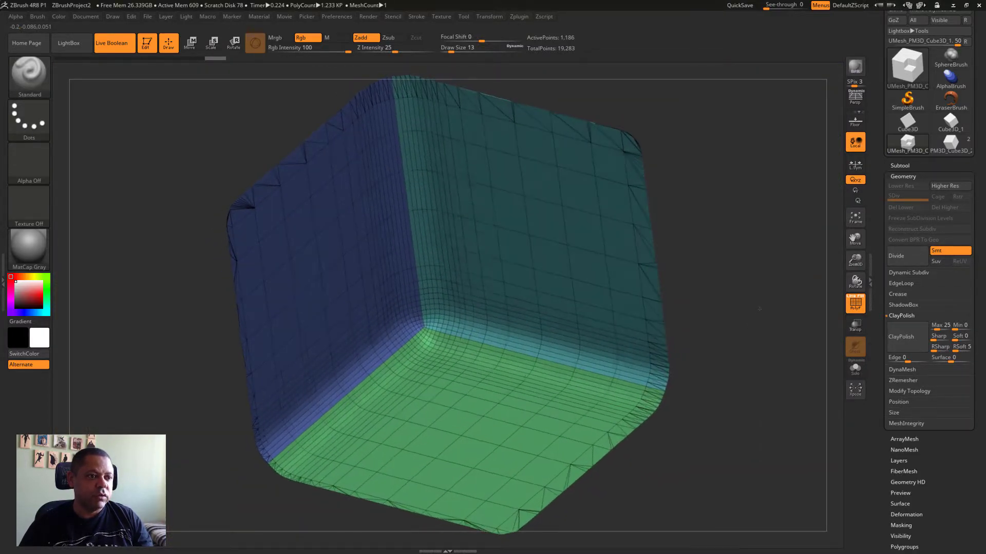
right_click_drag(758, 308, 704, 328, "alt")
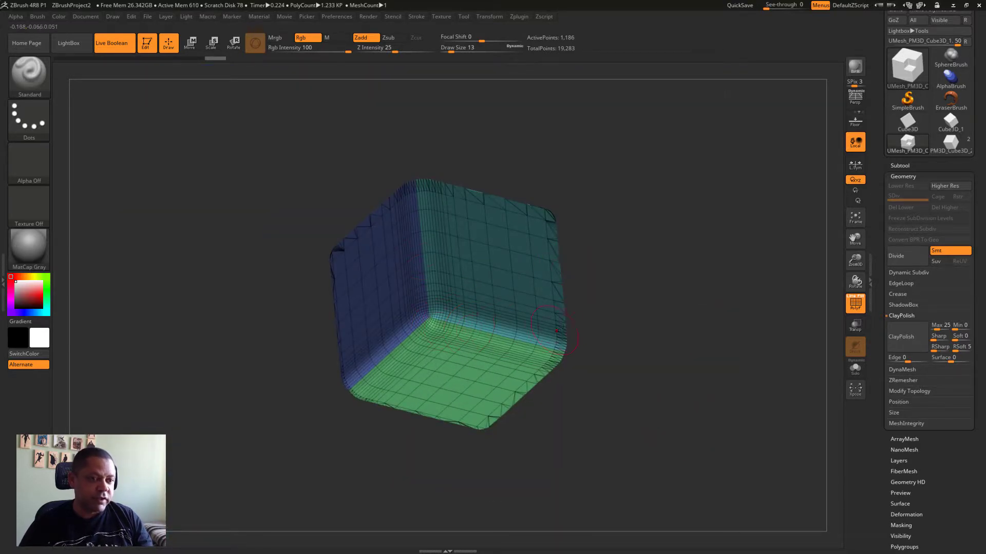
- Mask the isolated notch faces, reveal the whole cube, and hide polygroup colours
left_click(694, 260, "ctrl")
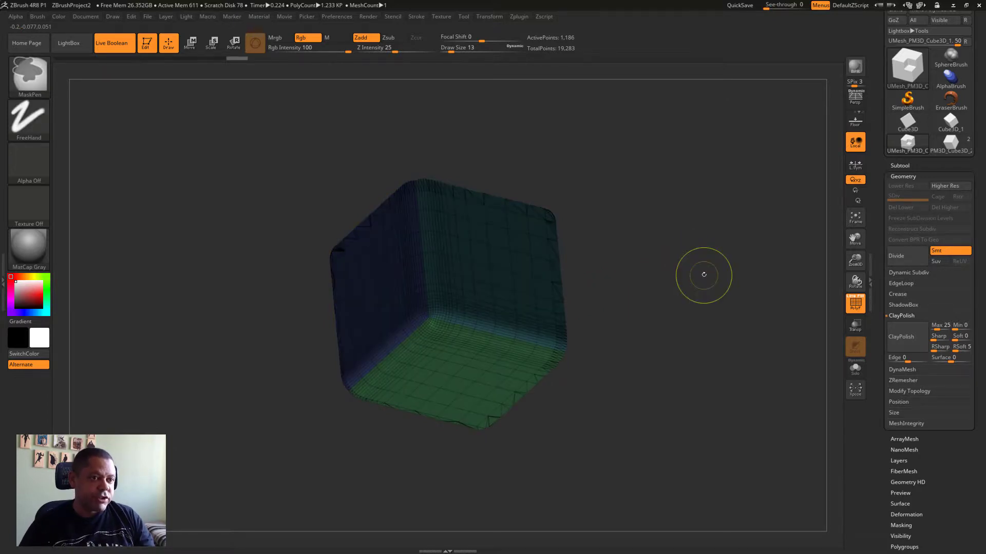
left_click_drag(735, 215, 652, 386, "ctrl+shift")
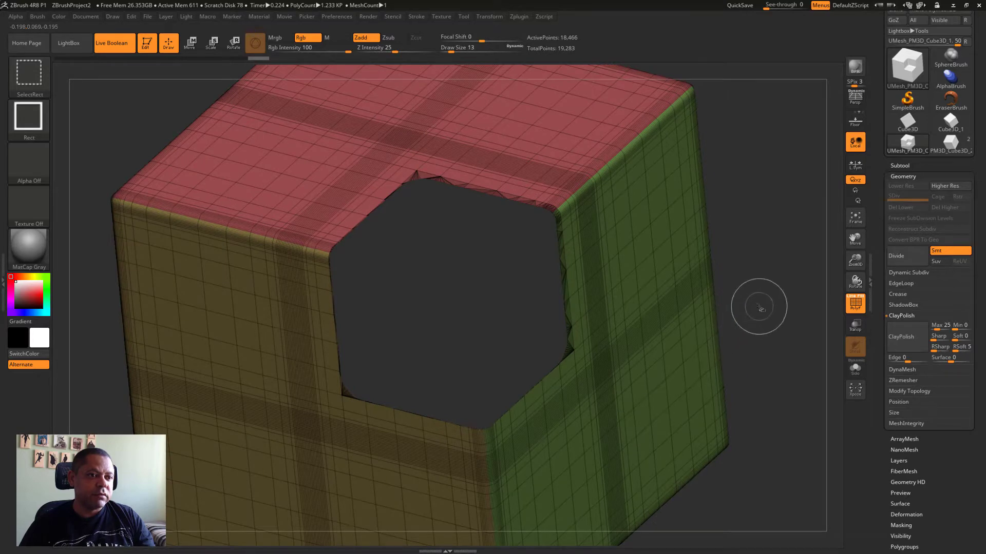
left_click(750, 316, "ctrl+shift")
left_click_drag(745, 263, 842, 305)
left_click(855, 297)
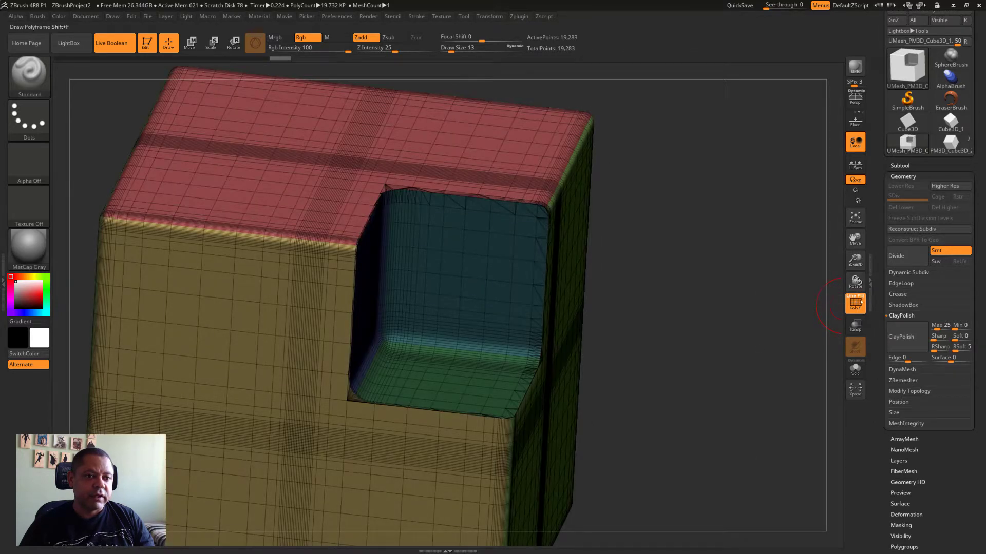
- Turn off the polyframe and grow the notch mask outward with GrowMask
left_click(855, 303)
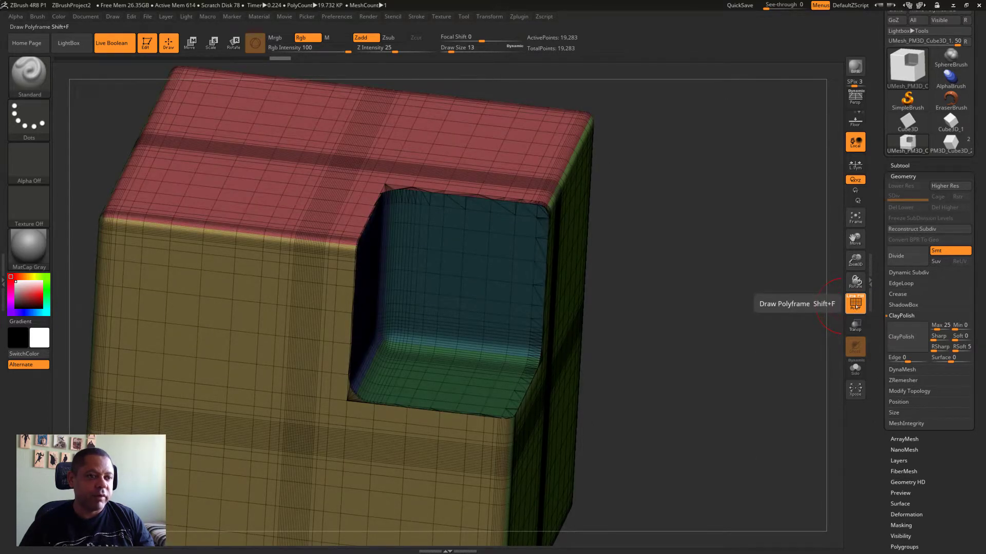
left_click(855, 304)
left_click_drag(748, 345, 831, 278)
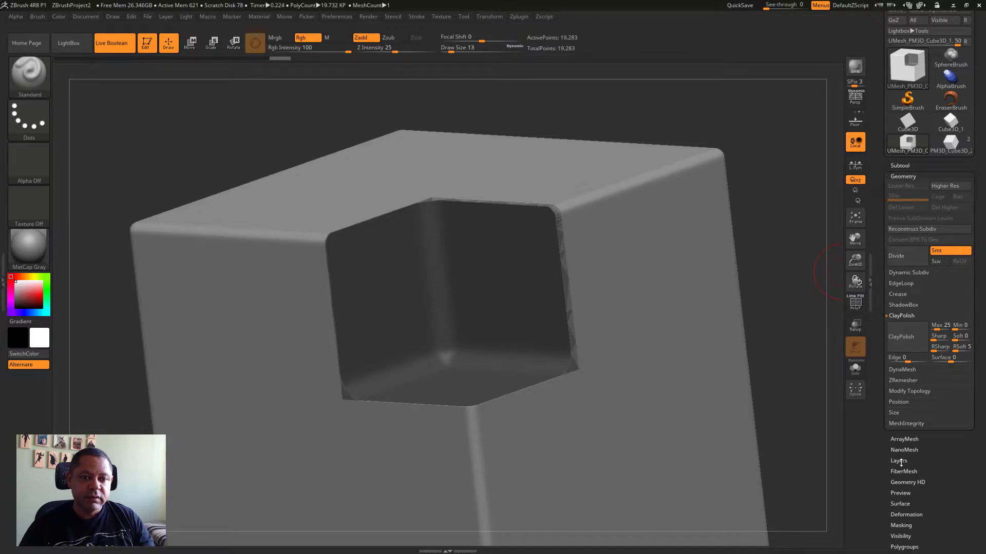
left_click(901, 525)
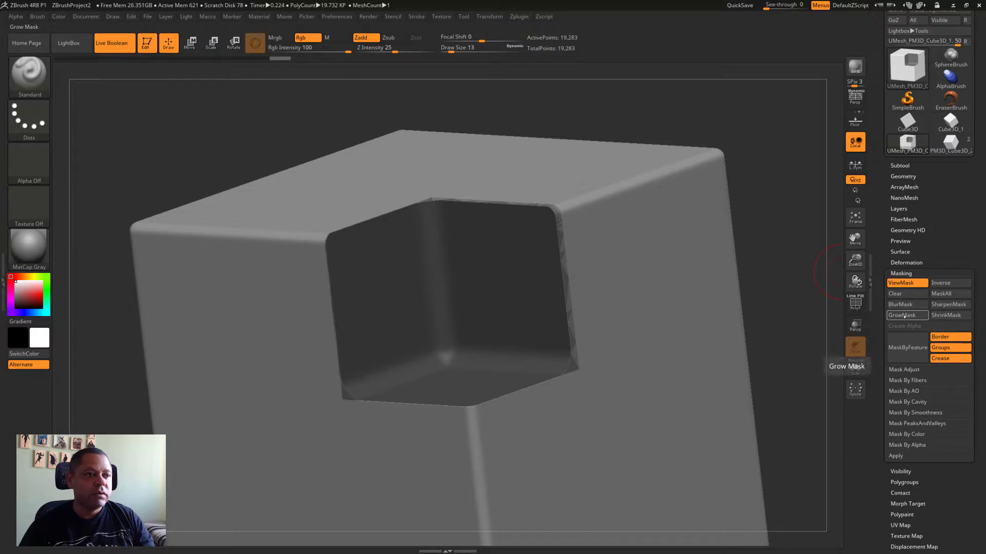
left_click(902, 316)
- Inspect the grown mask, then clear it and re-enable ViewMask
left_click_drag(784, 255, 800, 274)
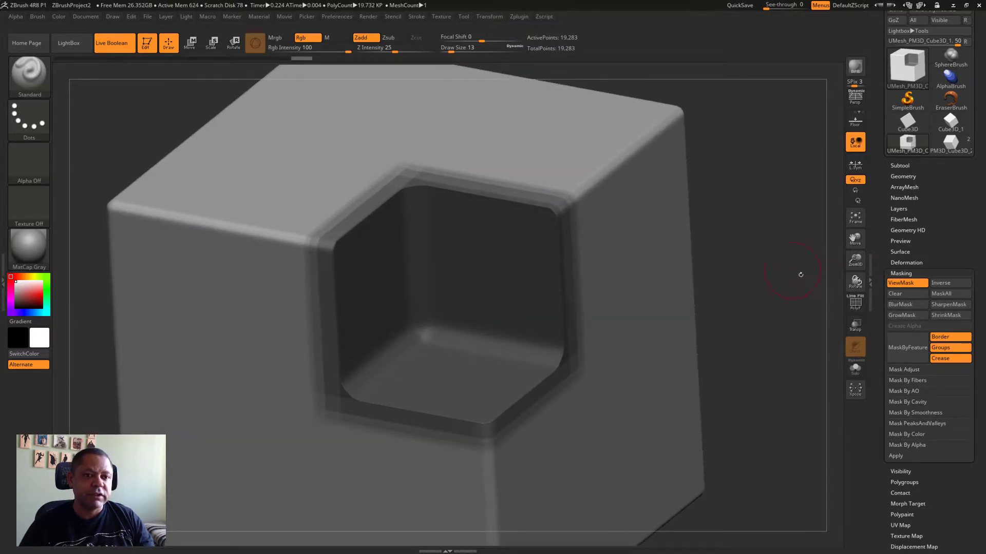
left_click(894, 293)
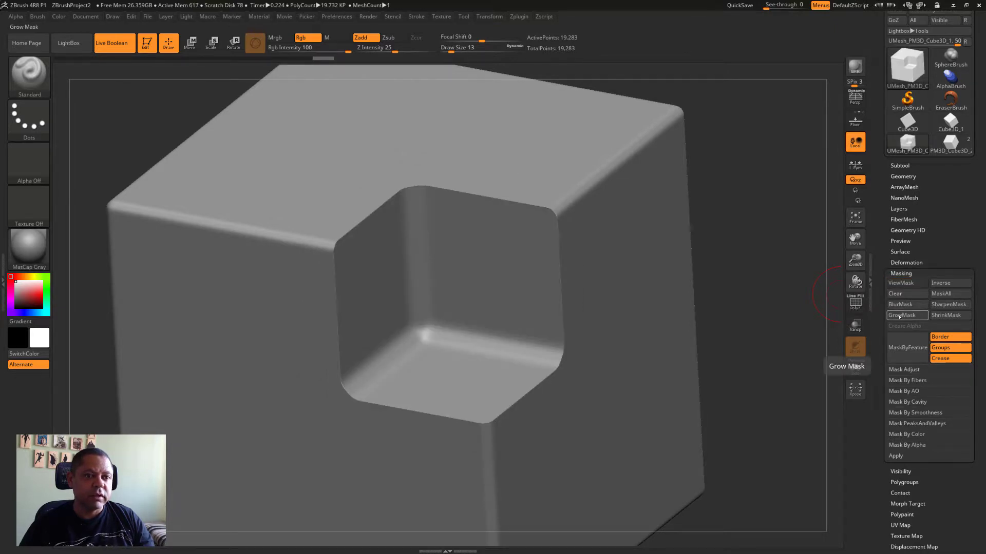
left_click(896, 316)
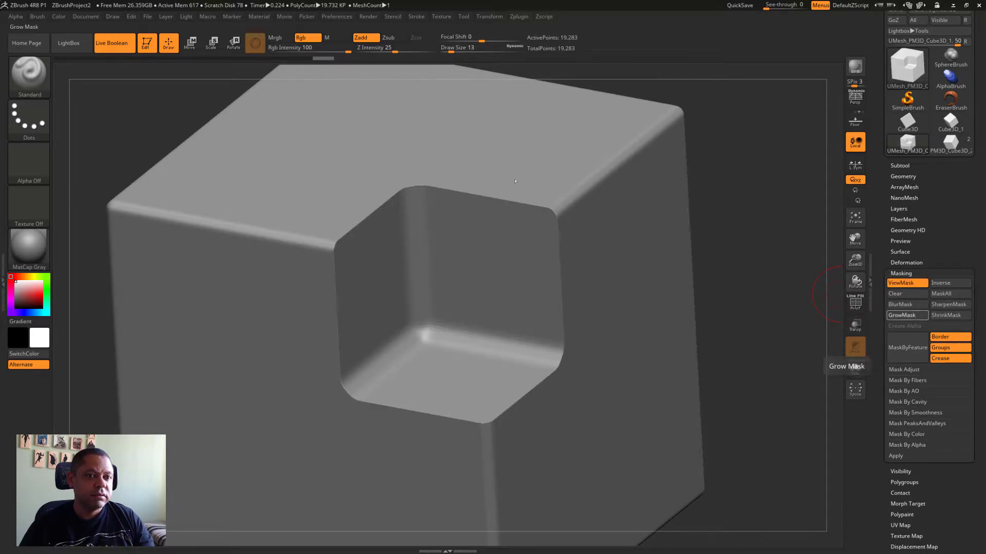
key("ctrl+h")
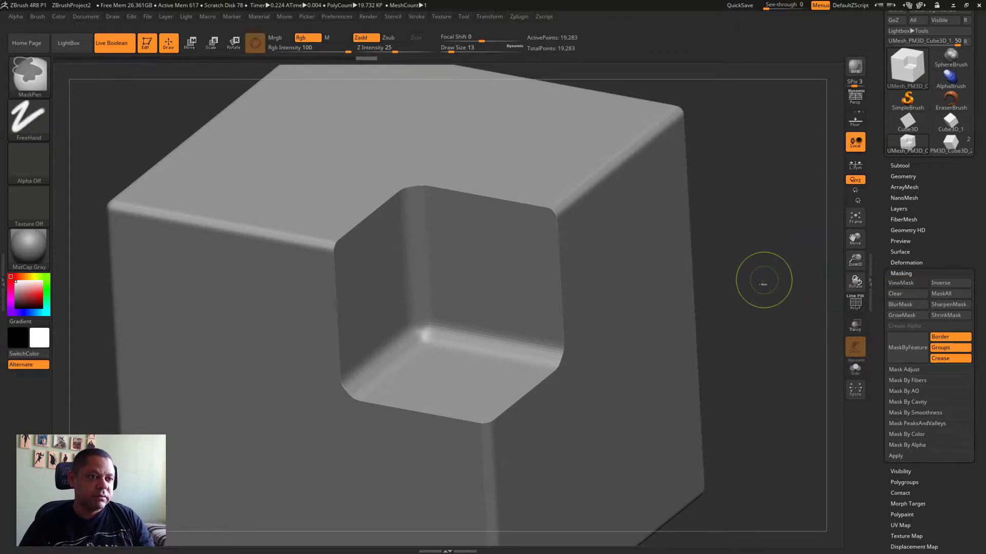
- Isolate and mask the notch's inner polygroups, then reveal the rest of the cube
key("shift+f")
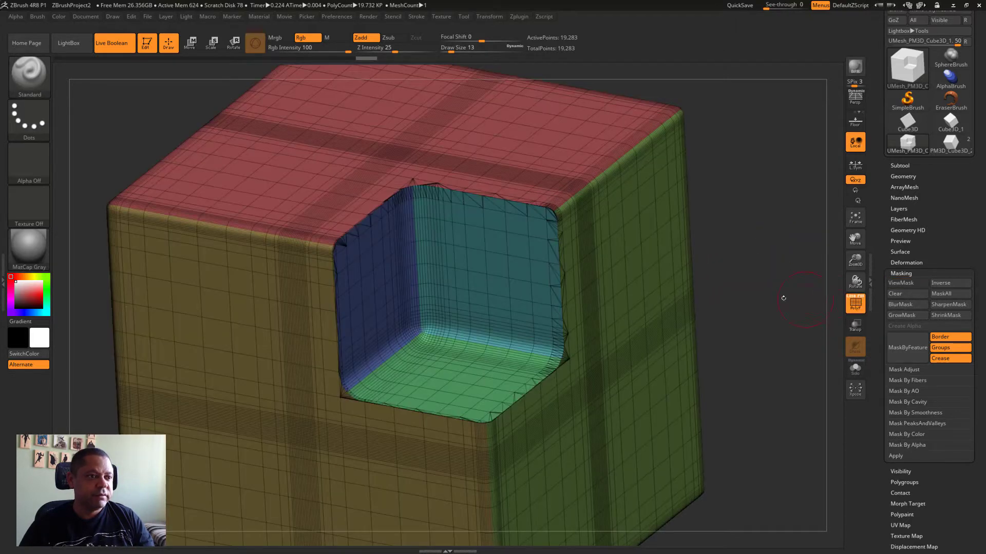
key("shift")
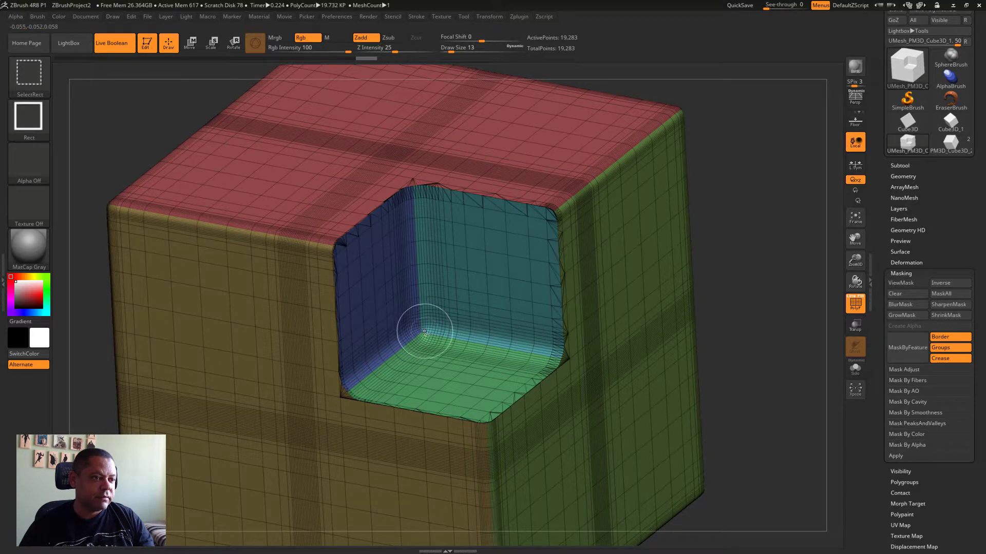
left_click(419, 329, "ctrl+shift")
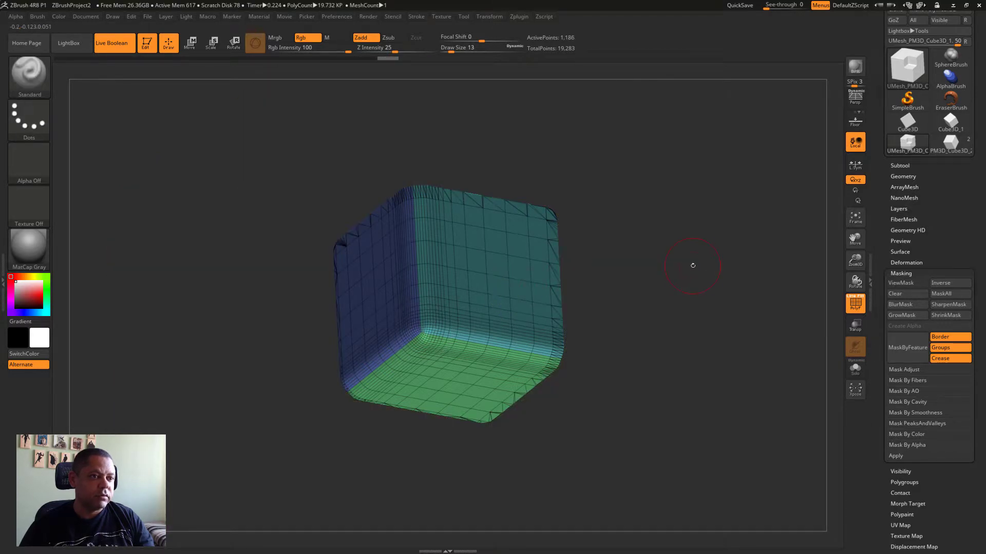
left_click(719, 257, "ctrl")
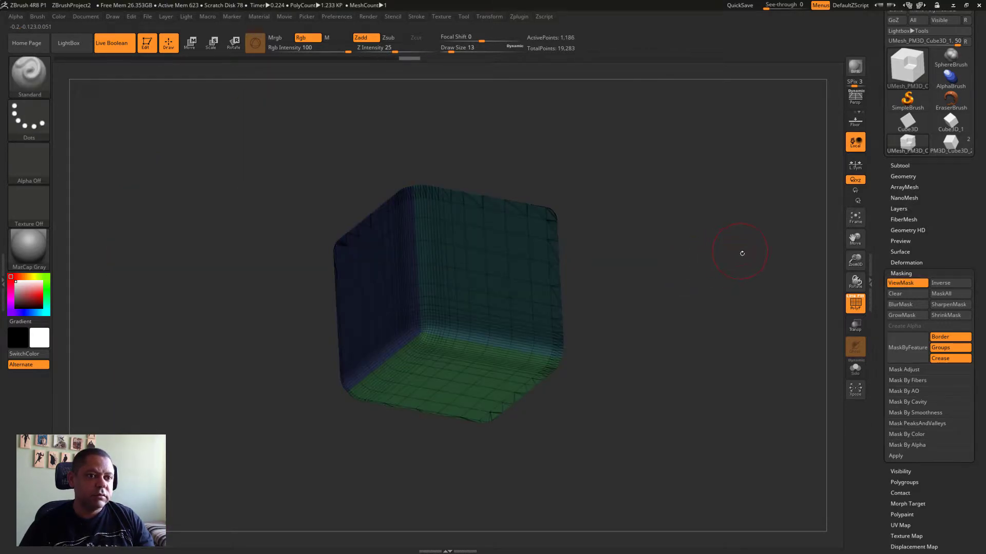
left_click_drag(760, 221, 722, 330, "ctrl")
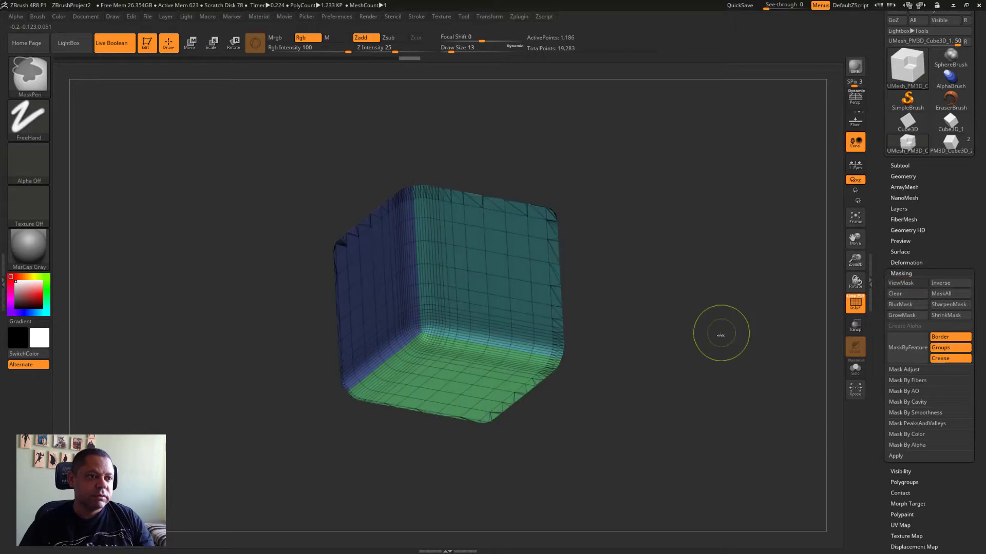
left_click(746, 267, "ctrl")
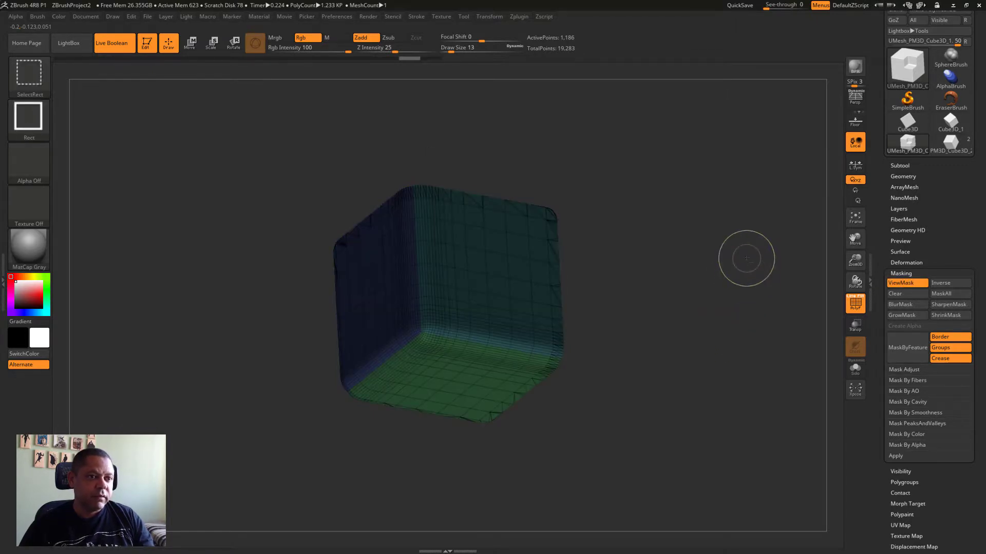
left_click(746, 258, "ctrl+shift")
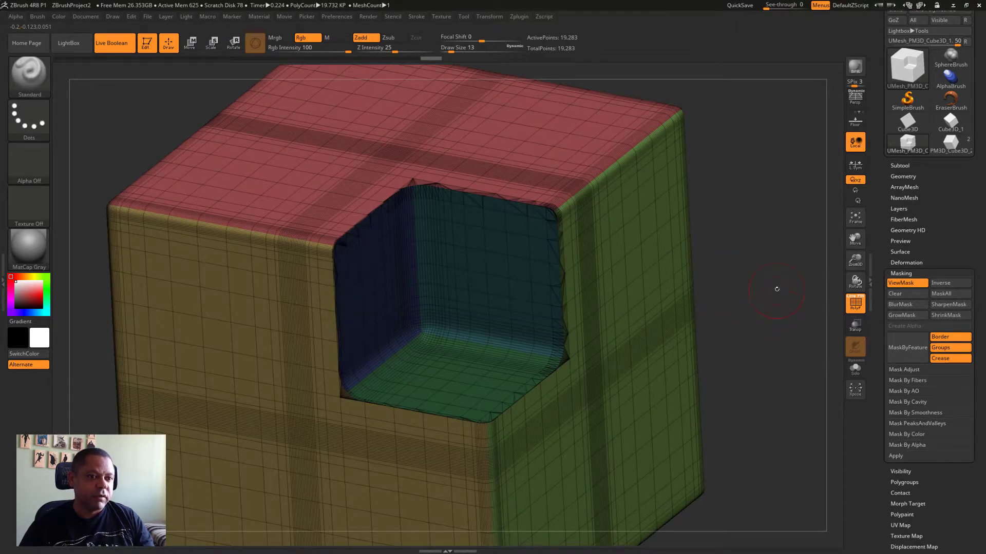
- Grow the mask around the hexagonal hole and invert it onto the cube body
left_click(855, 303)
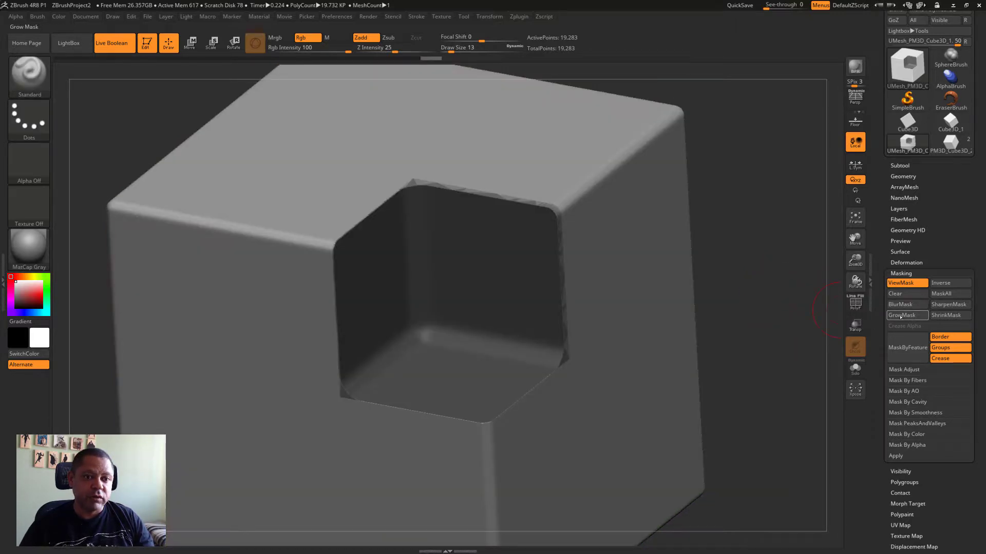
left_click(901, 315)
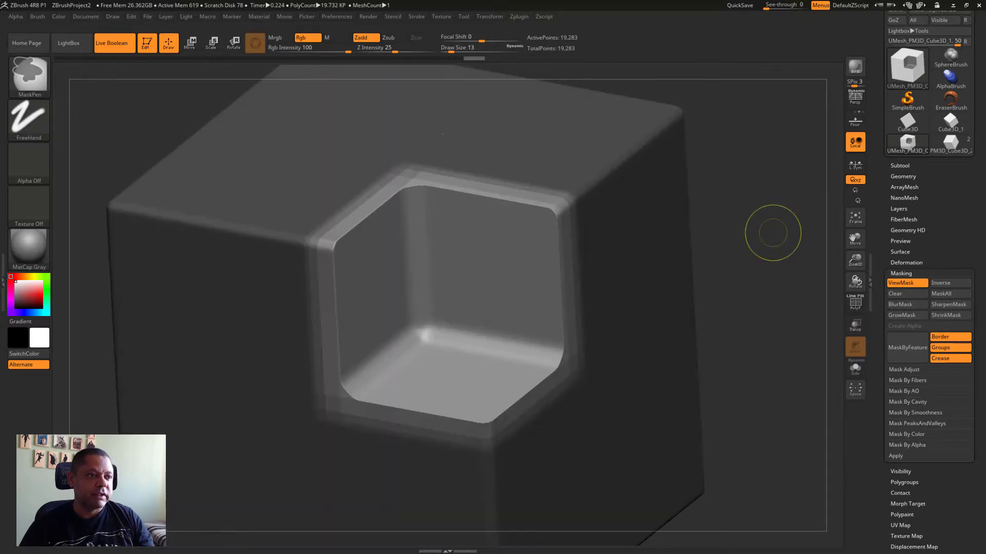
left_click(770, 240, "ctrl")
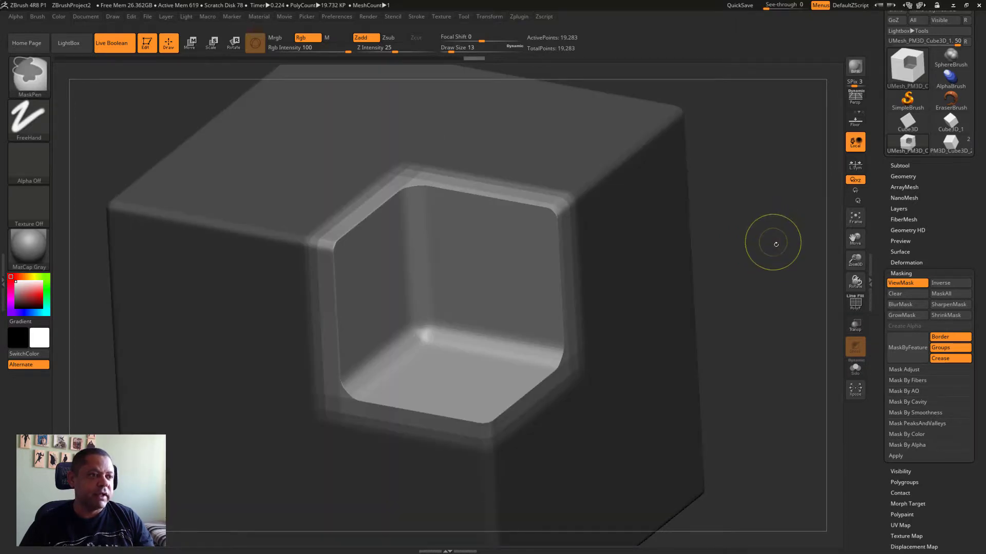
left_click_drag(784, 245, 758, 282)
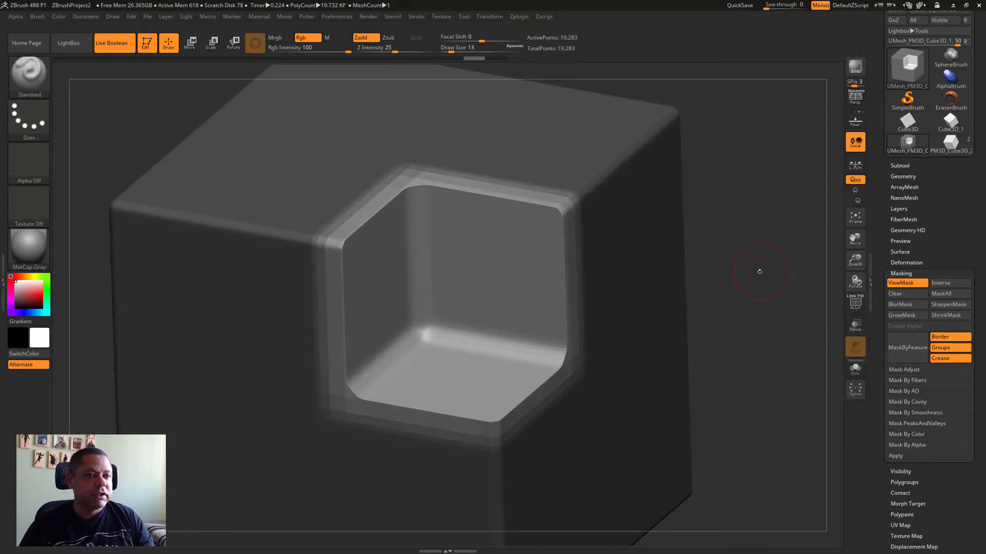
- Orbit around the recess to inspect the mask with the polyframe on and off
mouse_move(760, 270)
left_mouse_down()
mouse_move(740, 287)
mouse_move(749, 298)
left_mouse_up()
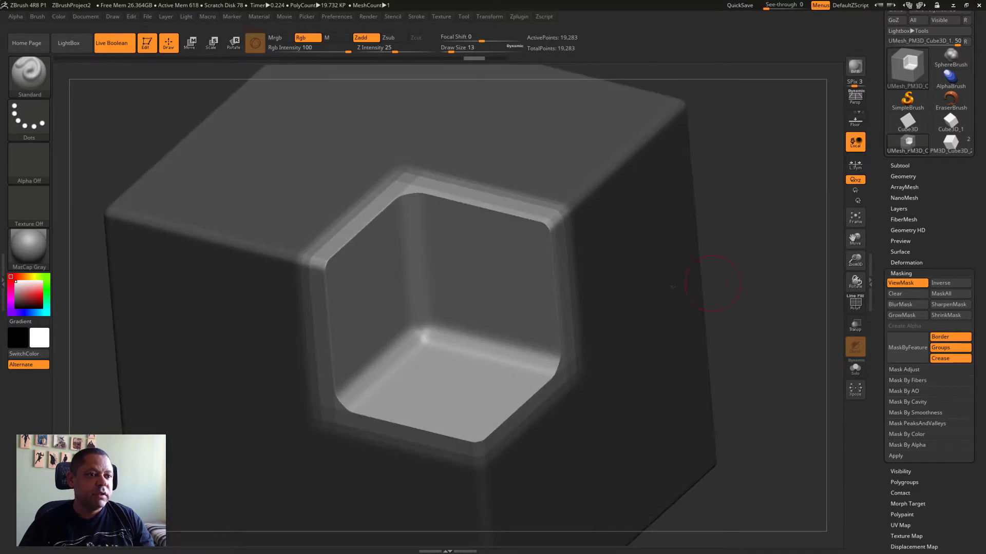
left_click(855, 303)
mouse_move(779, 247)
left_mouse_down()
mouse_move(449, 134)
mouse_move(766, 253)
left_mouse_up()
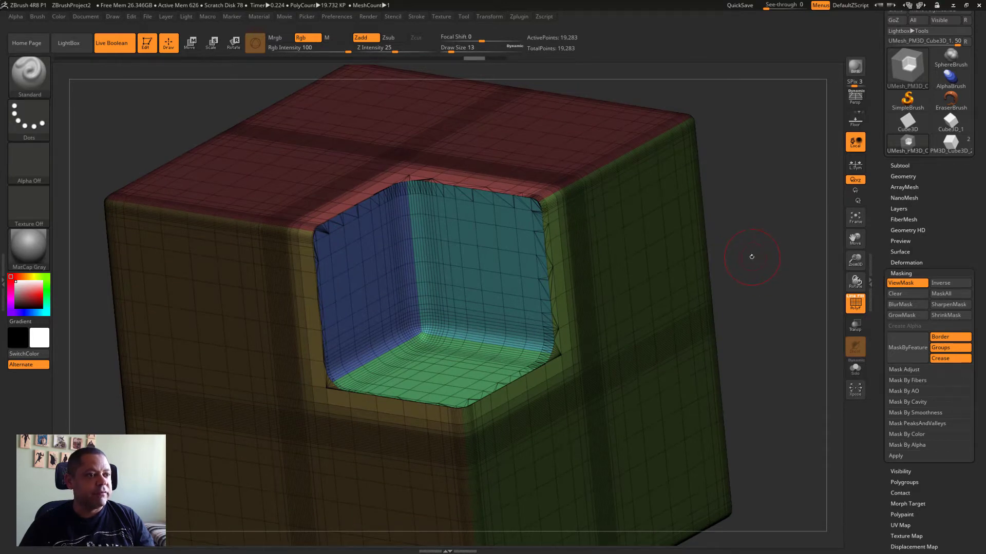
left_click_drag(768, 260, 490, 240)
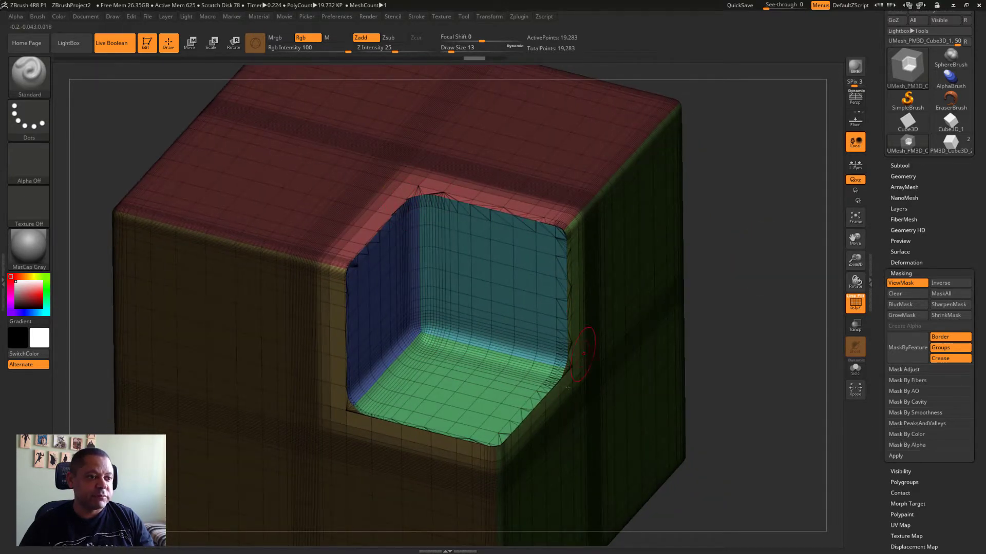
left_click(855, 303)
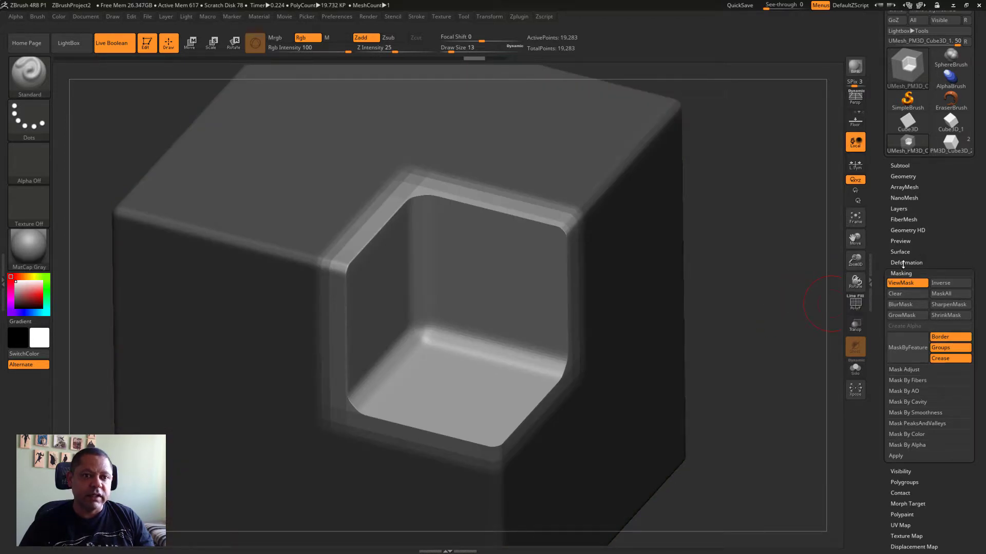
- Test a Deformation Polish on the unmasked cavity, then undo it
left_click_drag(966, 474, 890, 185)
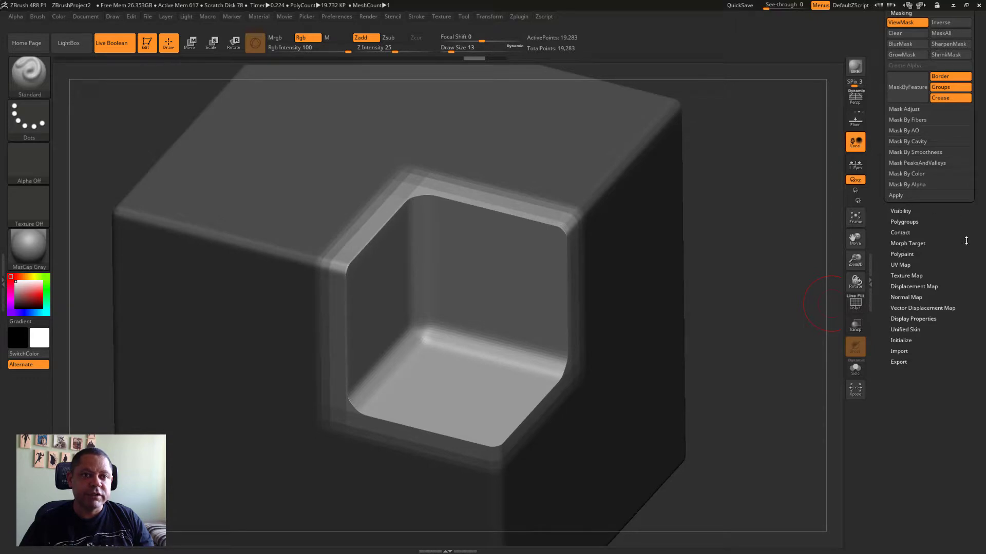
scroll(955, 277, "up", 5)
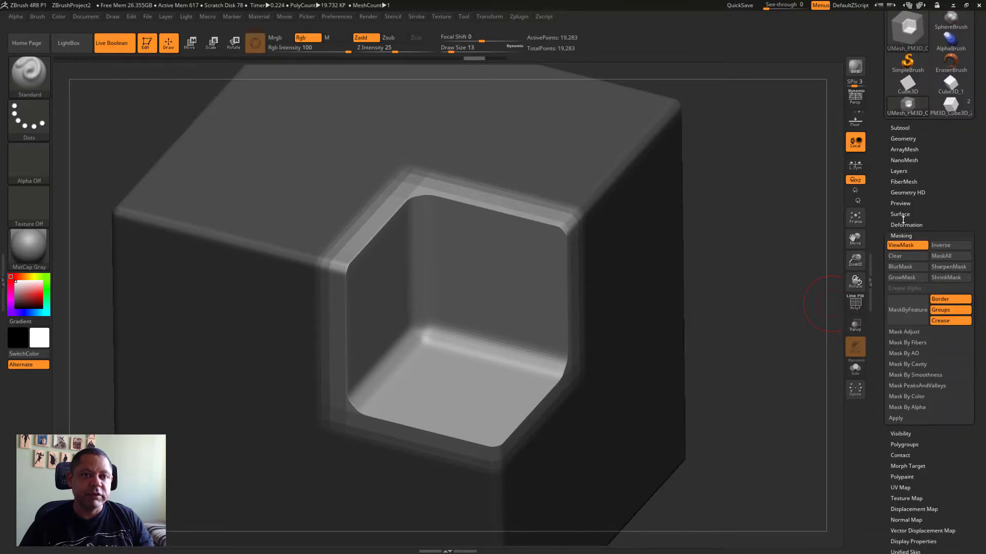
left_click(903, 224)
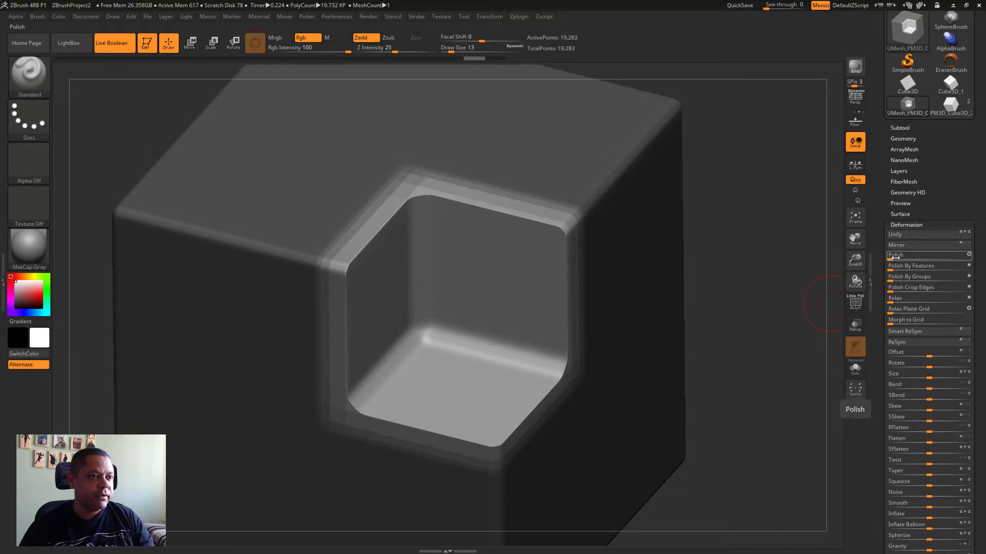
left_click(894, 257)
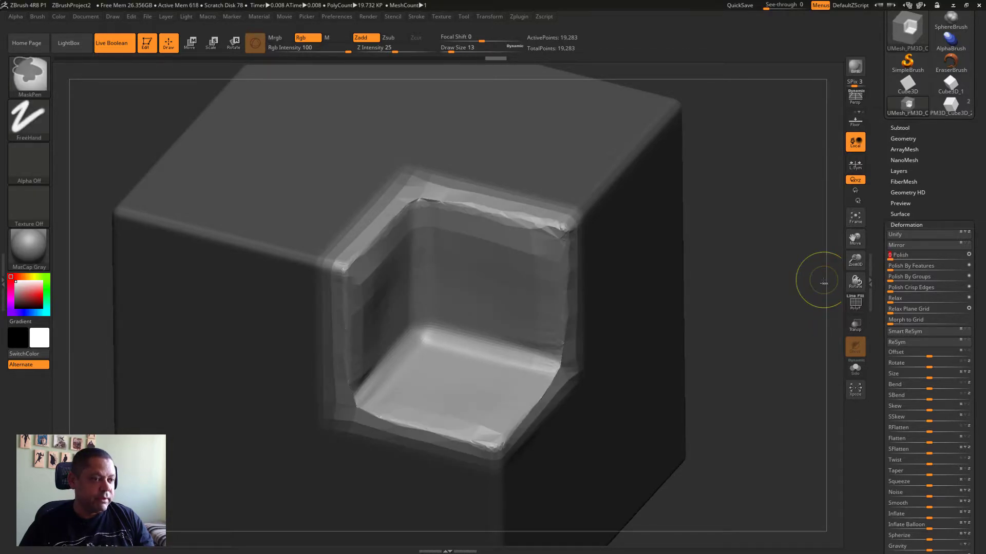
key("ctrl+z")
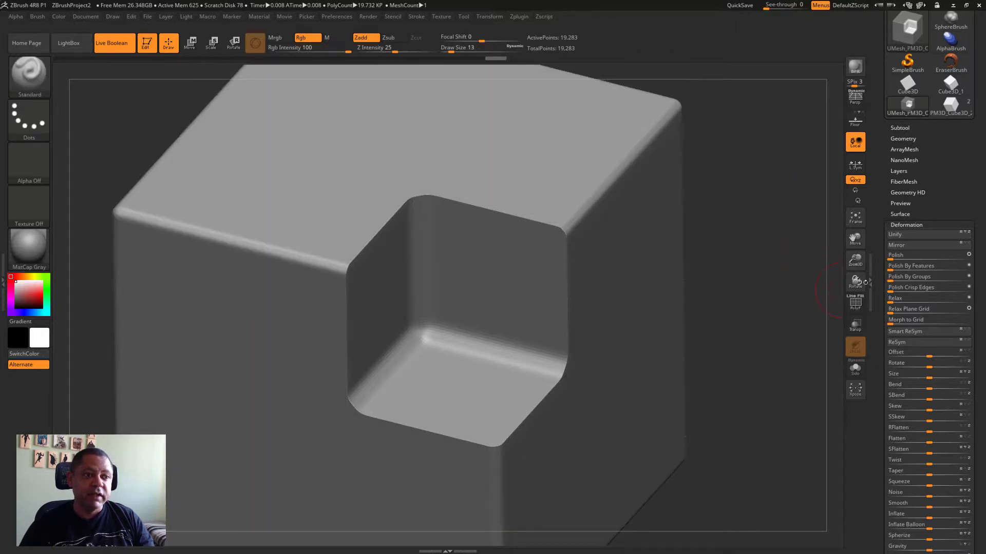
scroll(908, 256, "down", 2)
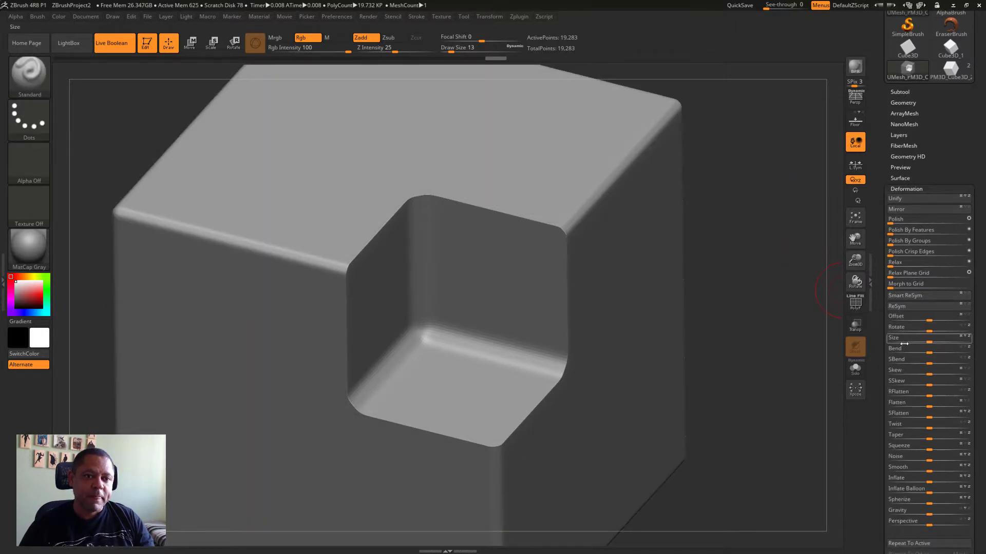
scroll(876, 367, "down", 2)
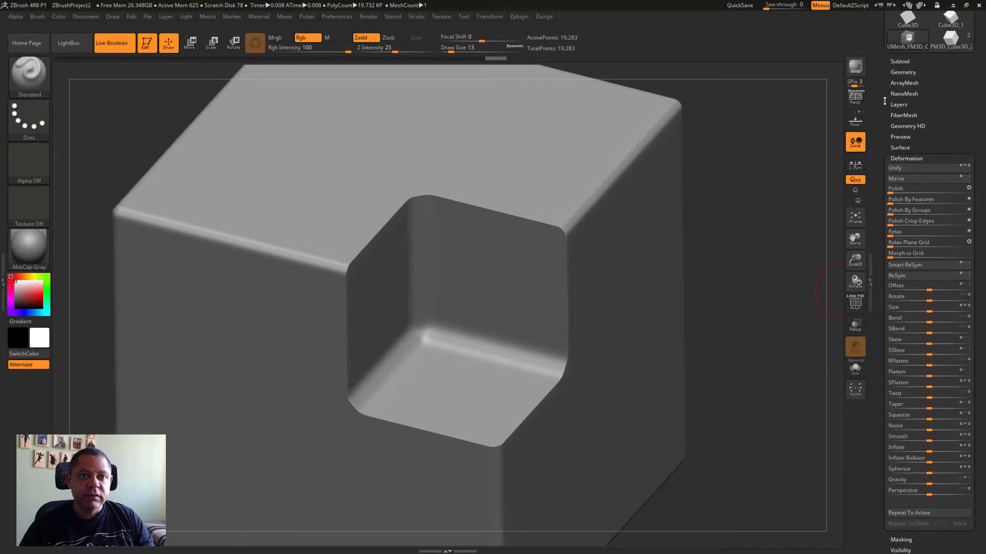
- Remesh the notched cube via Geometry > DynaMesh with Resolution 1200 and Blur 0
left_click(903, 72)
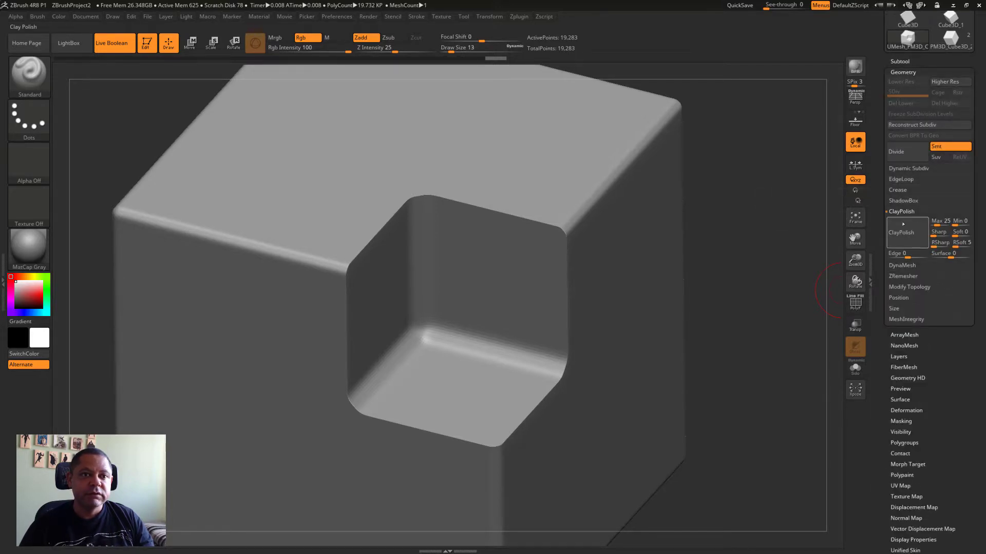
left_click(901, 264)
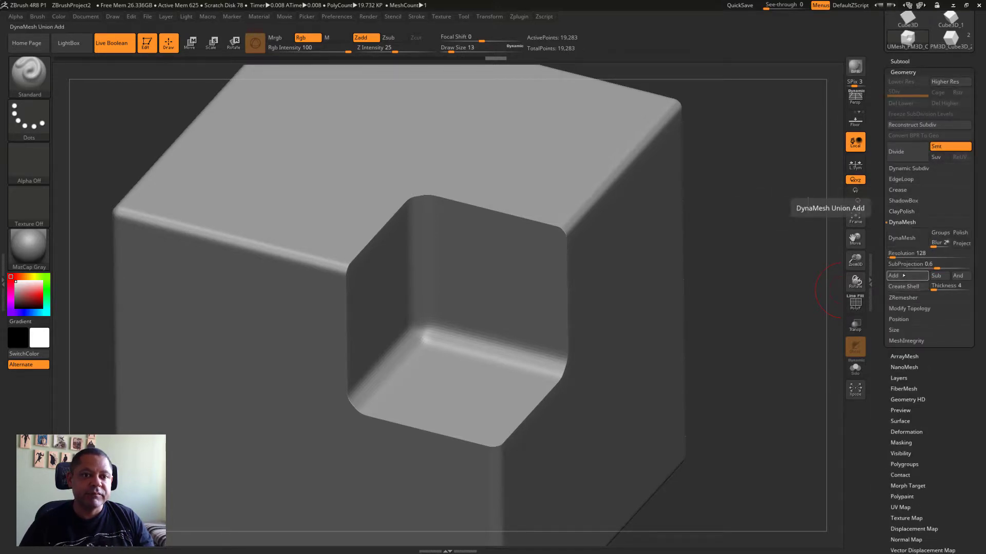
type("120")
key("Return")
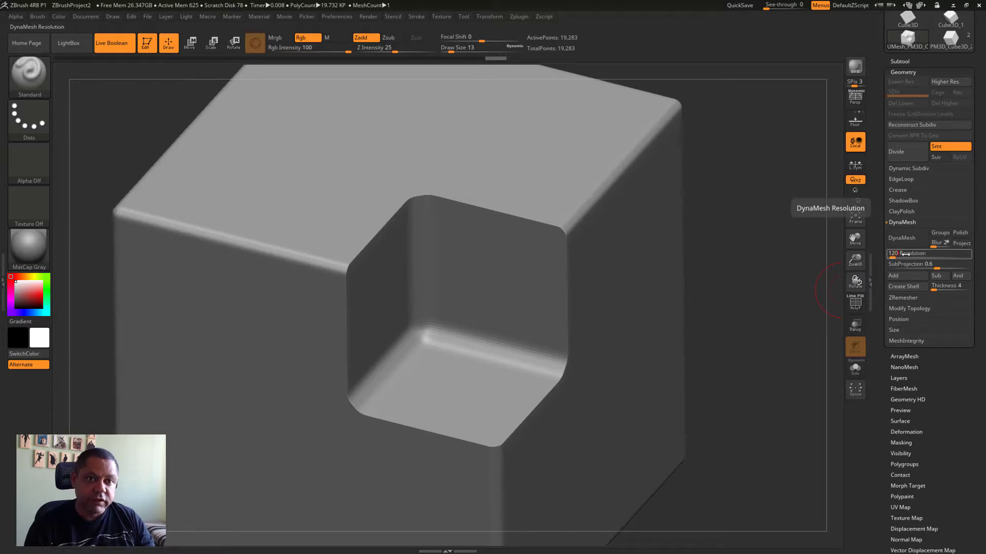
type("0")
key("Return")
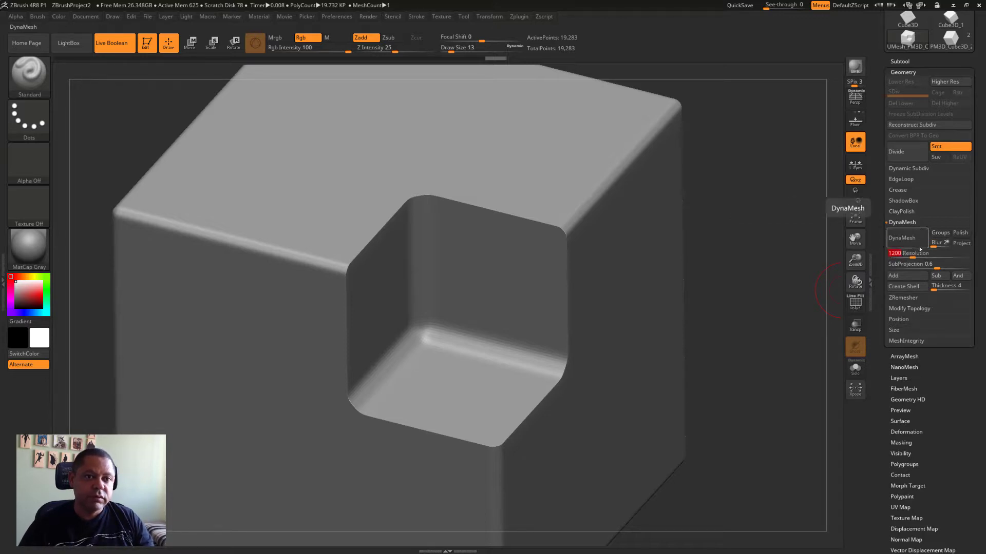
left_click_drag(937, 247, 919, 247)
left_click(901, 238)
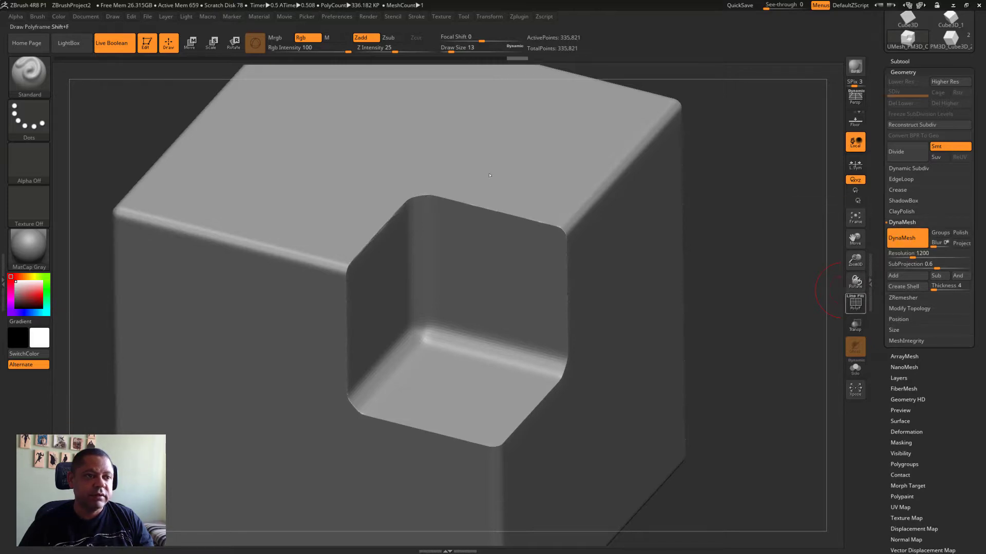
- Isolate the notch's cyan, green bottom and blue side faces by polygroup
left_click(855, 303)
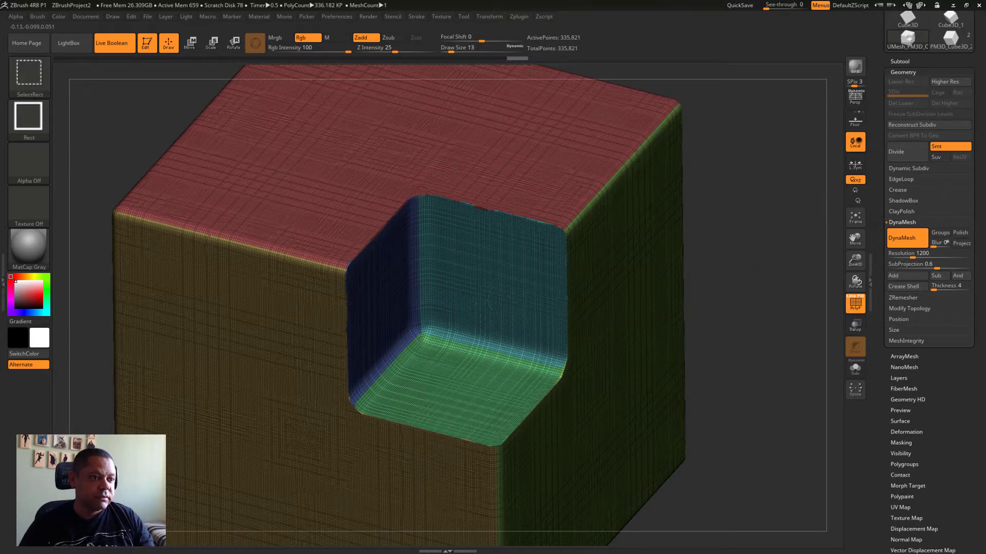
left_click(496, 312, "ctrl+shift")
key("ctrl")
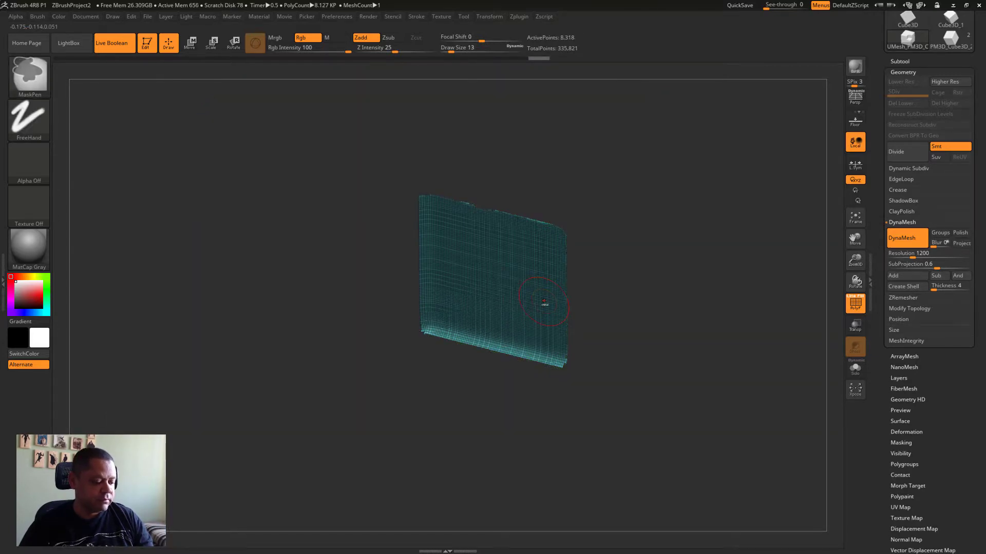
left_click(745, 221, "ctrl+shift")
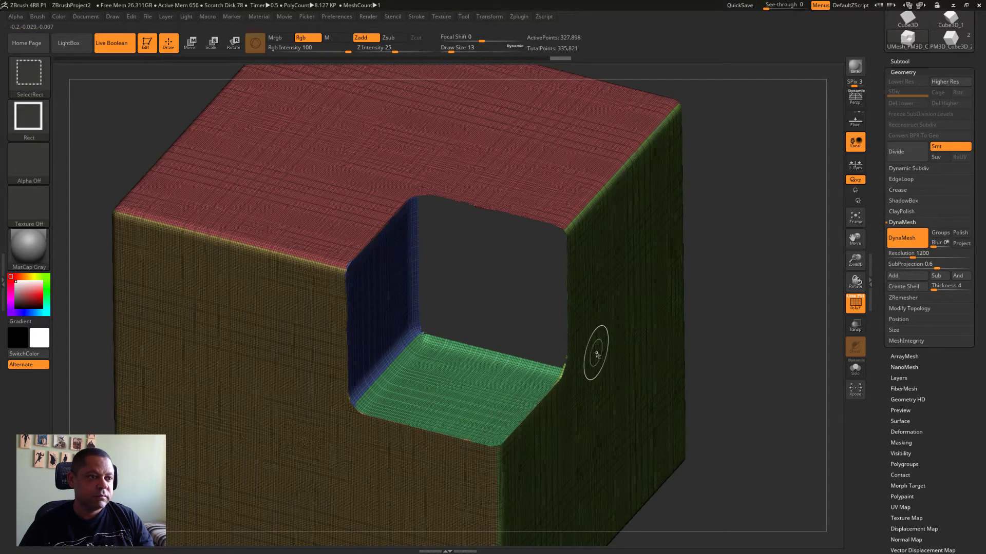
left_click(421, 380, "ctrl+alt+shift")
left_click(405, 302, "ctrl+alt+shift")
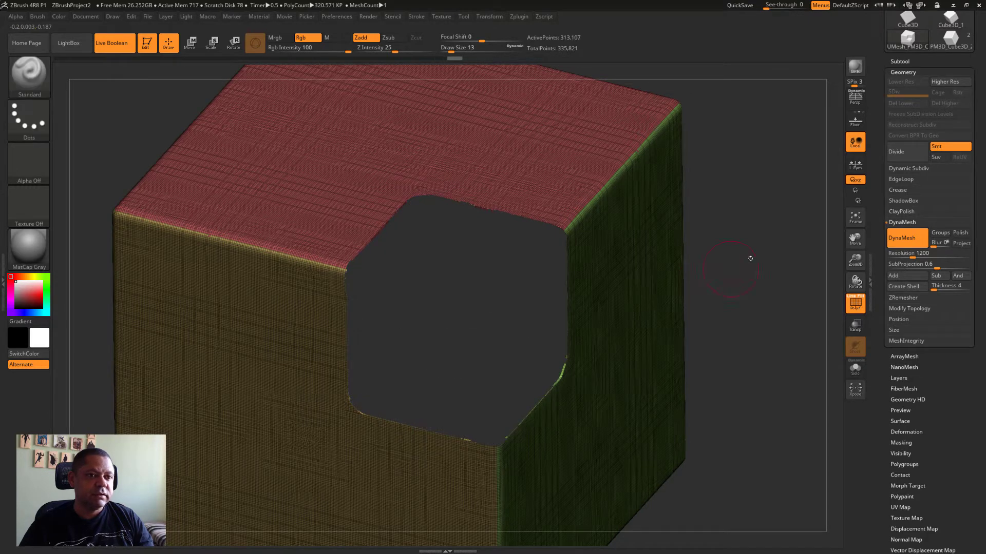
key("ctrl+shift")
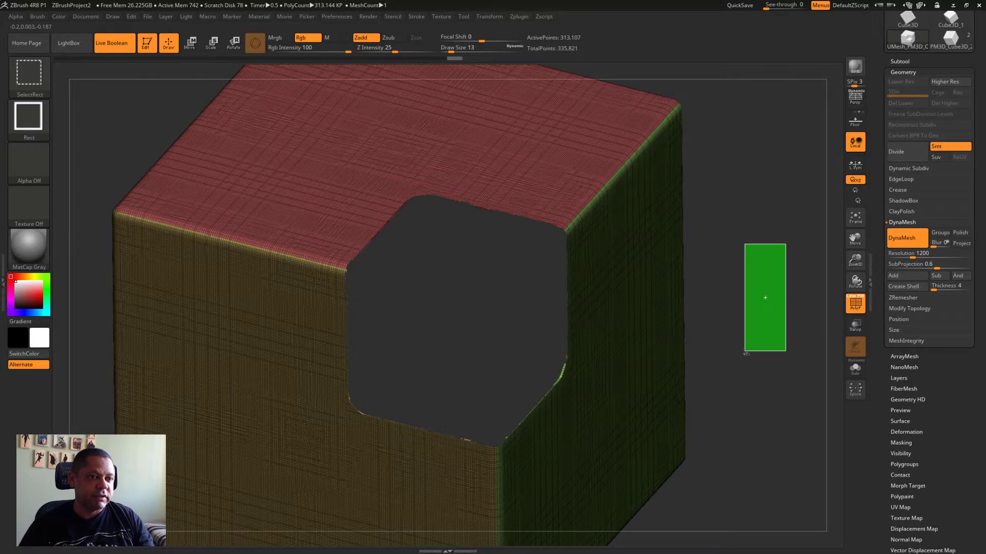
left_click_drag(783, 243, 744, 362, "ctrl+shift")
- Mask the notch faces, unhide the cube, and invert the mask onto the outer body
left_click(739, 288, "ctrl")
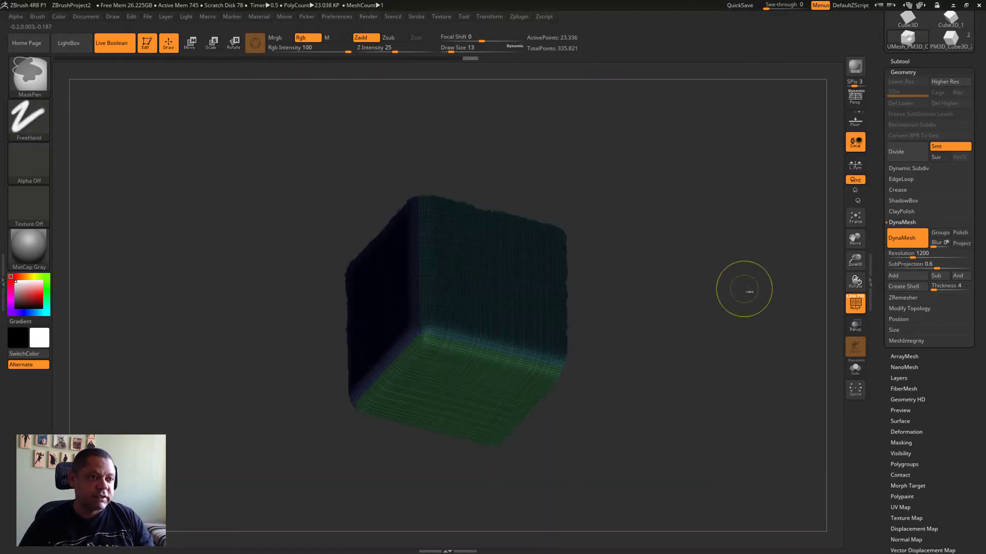
left_click(780, 257, "ctrl+shift")
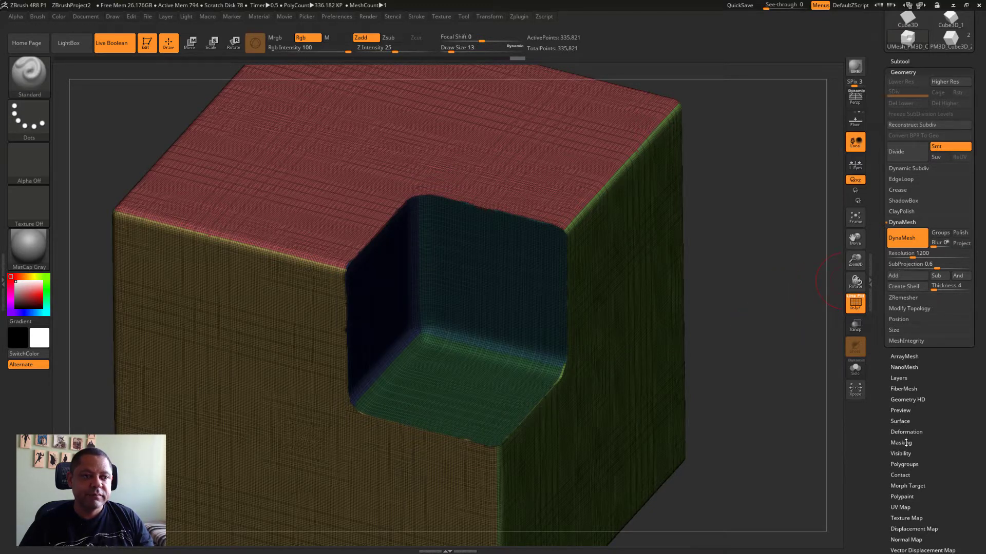
key("ctrl")
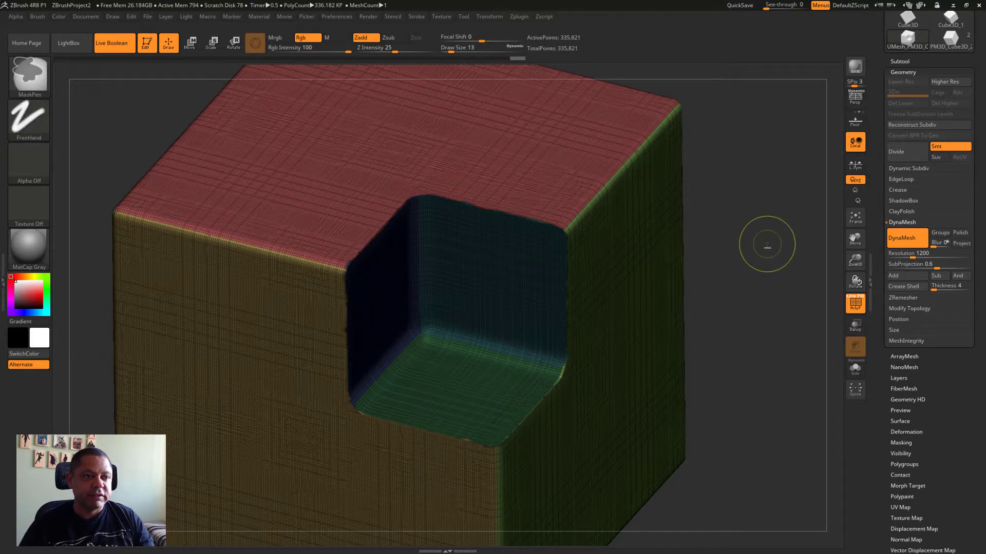
left_click(766, 245, "ctrl")
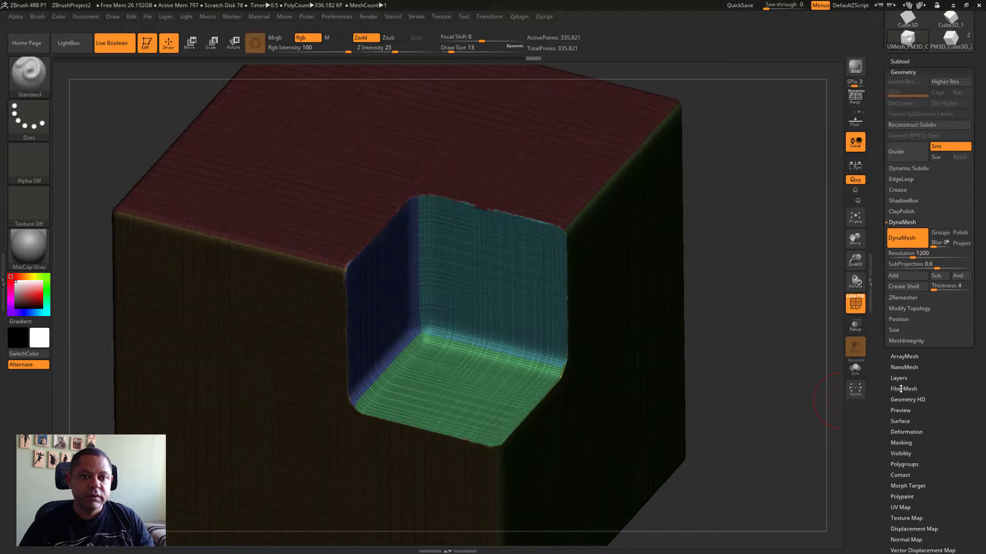
- Grow the mask into the notch edges, then invert it onto the recess
left_click(855, 303)
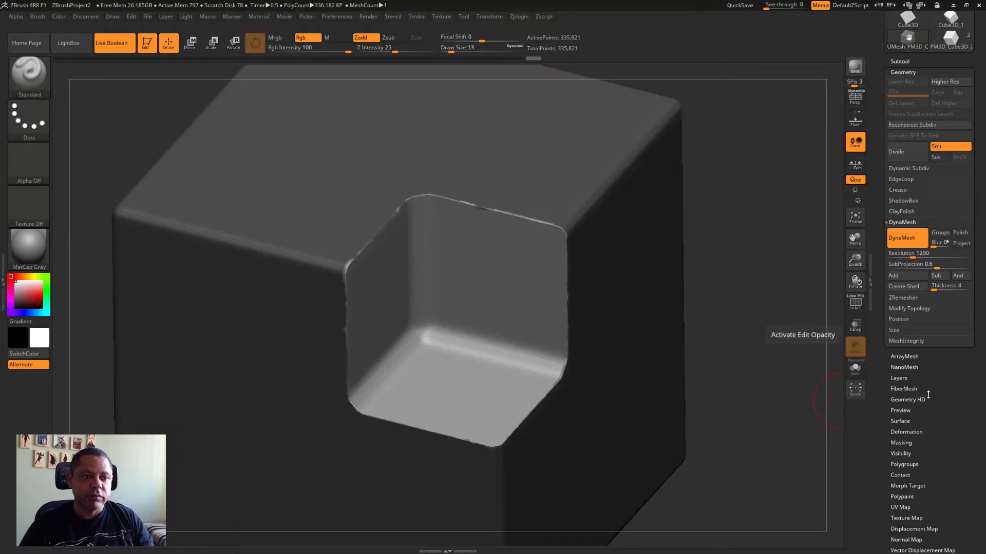
left_click(901, 443)
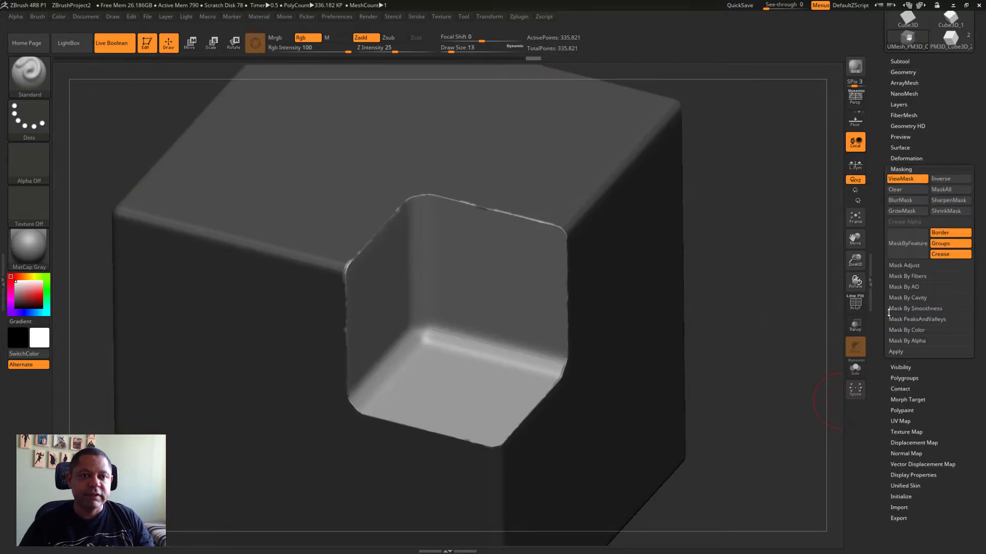
left_click(899, 211)
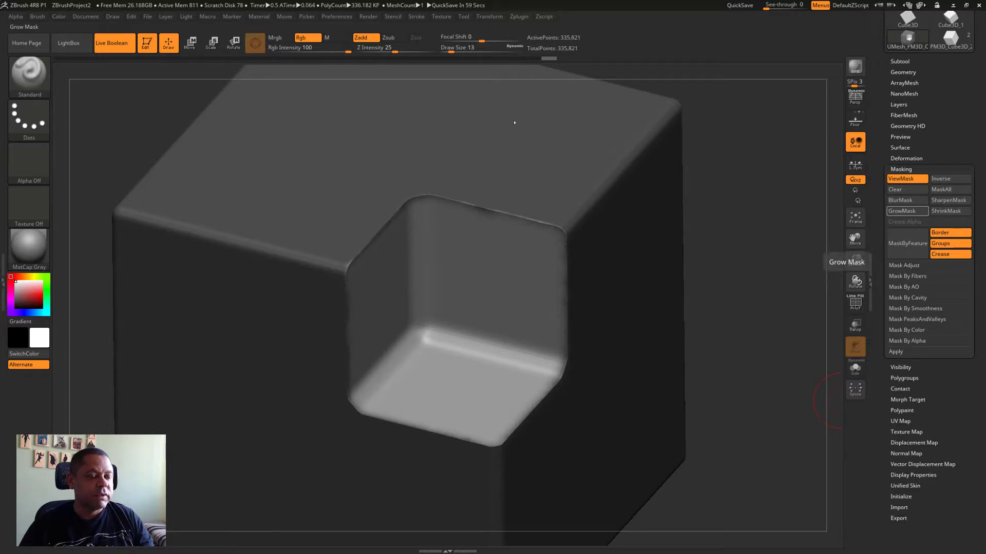
key("ctrl")
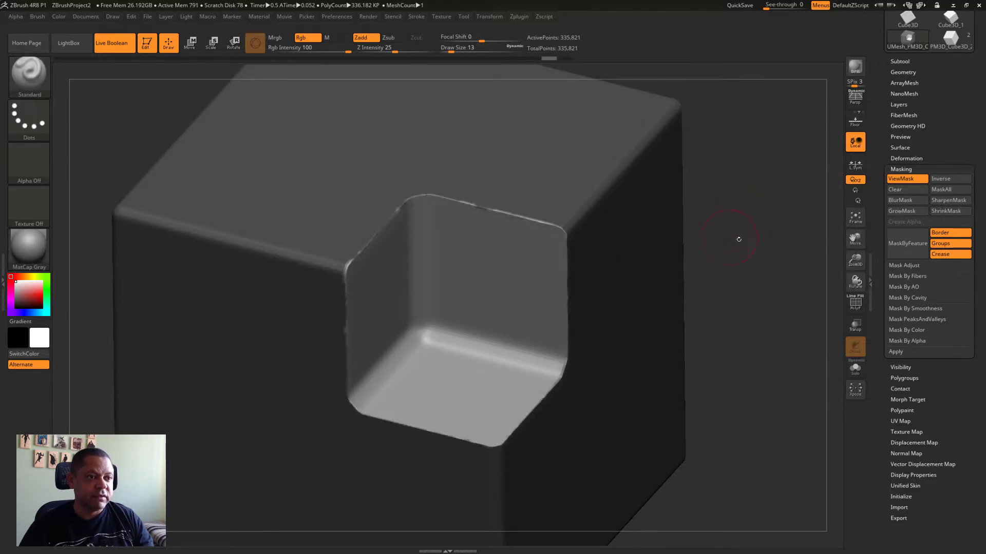
left_click(765, 231, "ctrl")
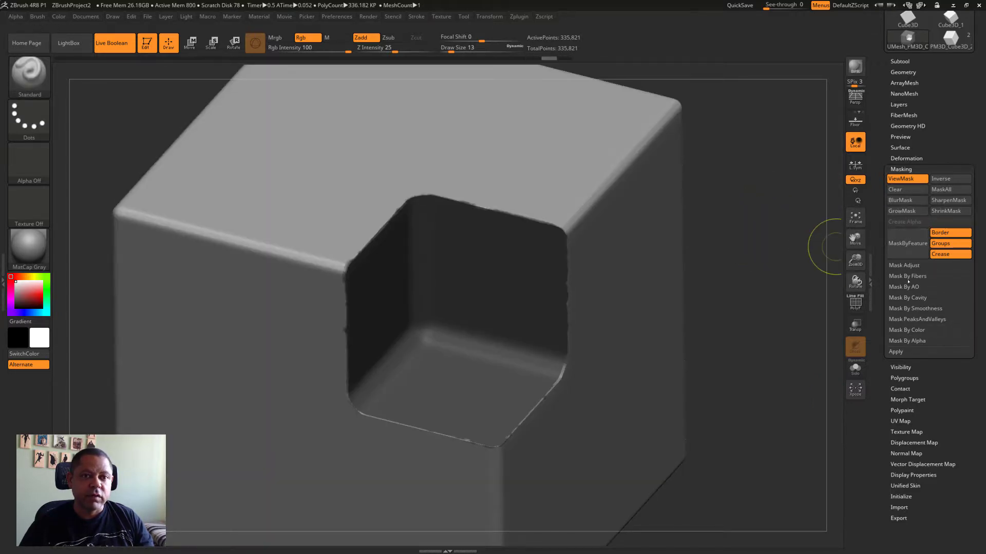
- Grow the mask again to smooth the rim, then invert it back onto the body
left_click(902, 211)
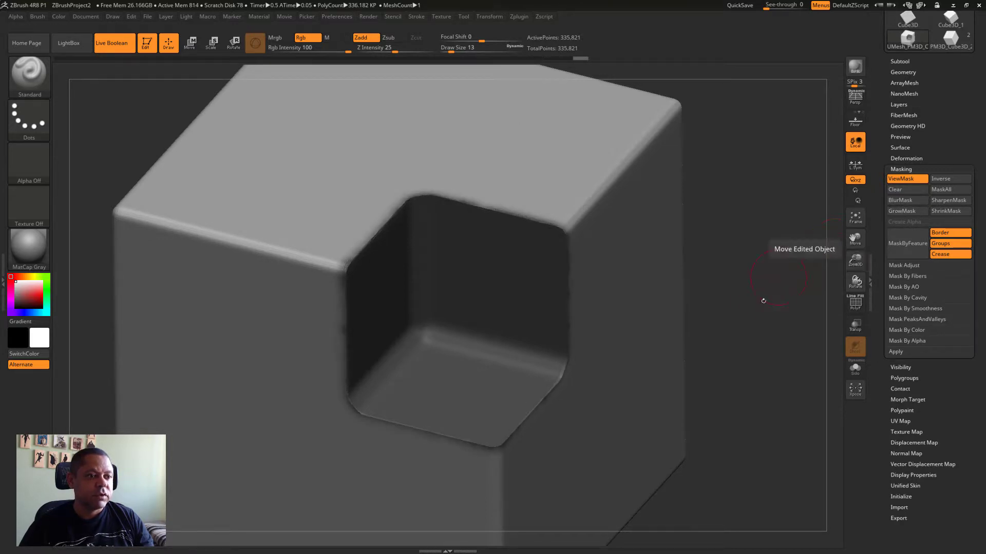
mouse_move(764, 305)
left_mouse_down()
mouse_move(753, 262)
mouse_move(759, 266)
left_mouse_up()
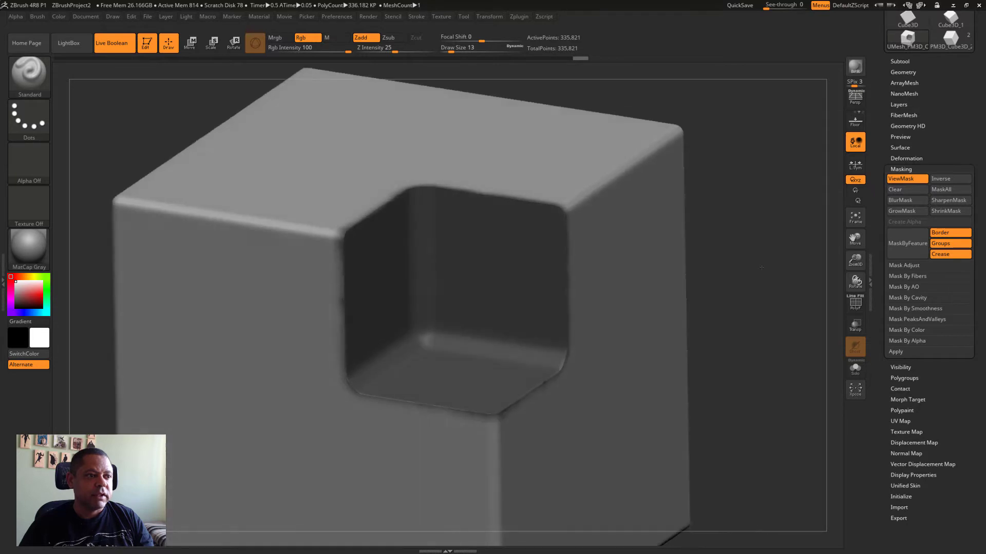
left_click(758, 266, "ctrl")
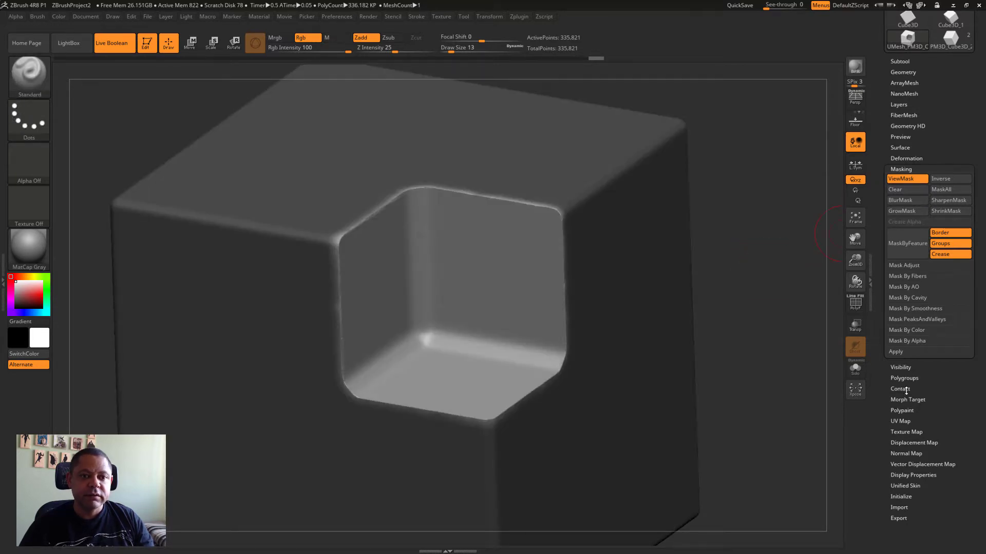
left_click(904, 160)
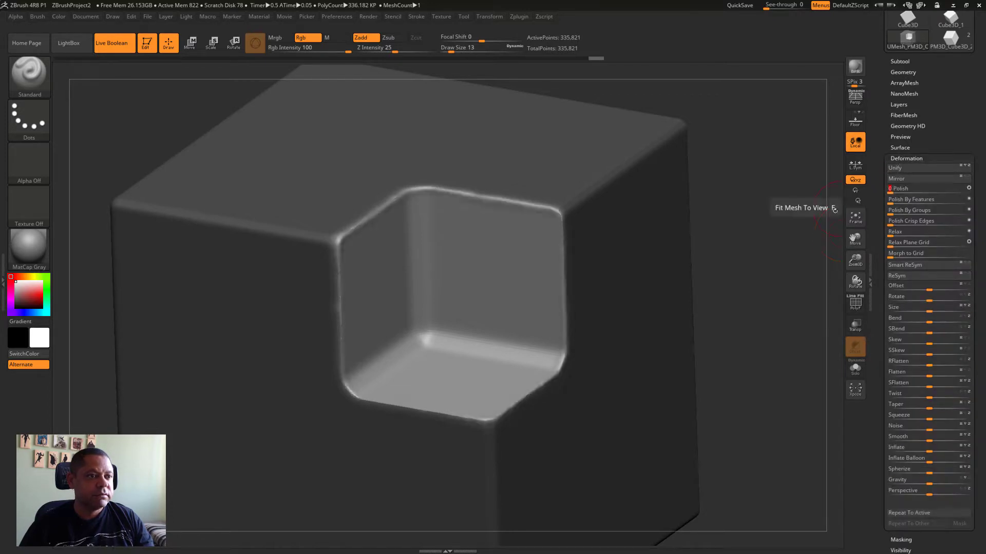
- Relax the unmasked recess surfaces of the notch to 36, then try undoing it
mouse_move(749, 226)
left_mouse_down()
mouse_move(781, 262)
mouse_move(455, 199)
left_mouse_up()
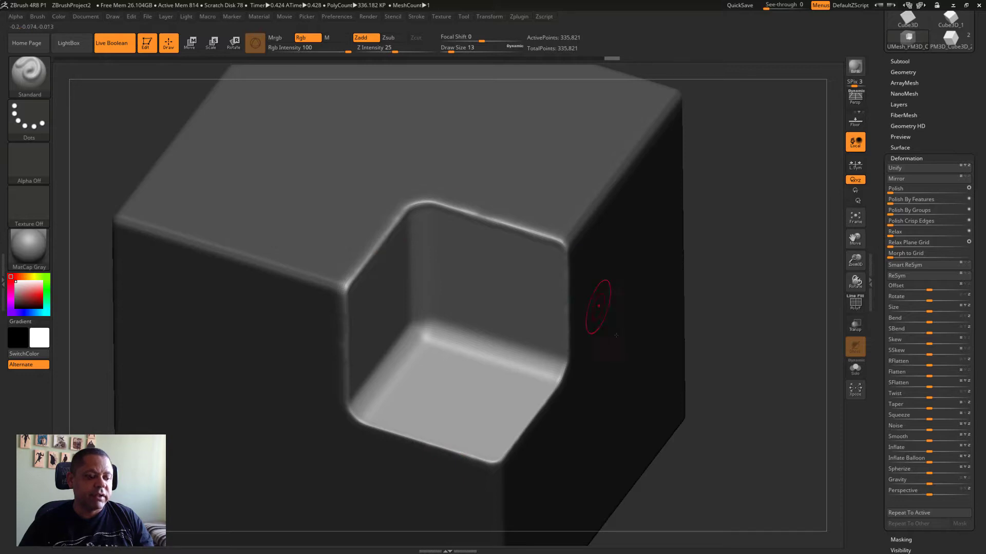
left_click_drag(890, 232, 917, 234)
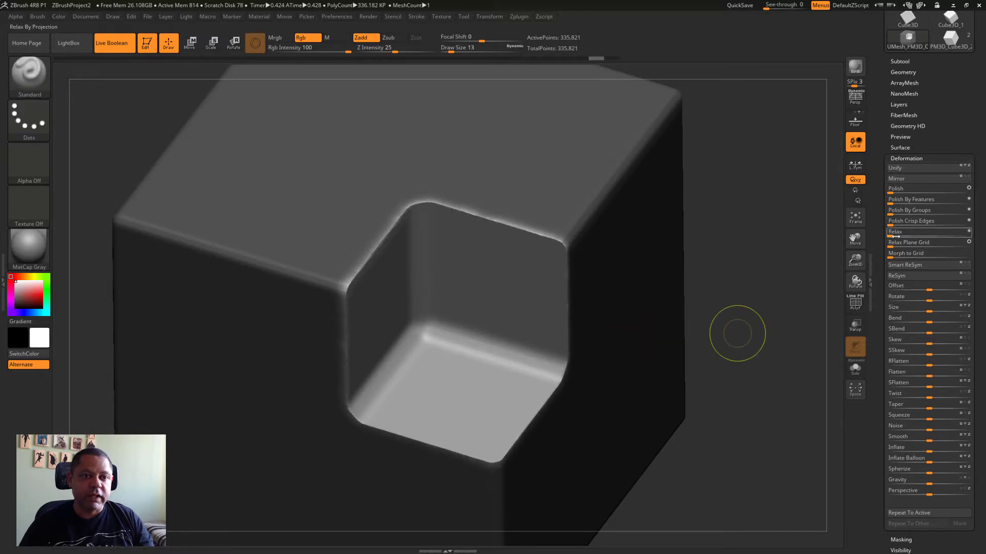
key("ctrl+z")
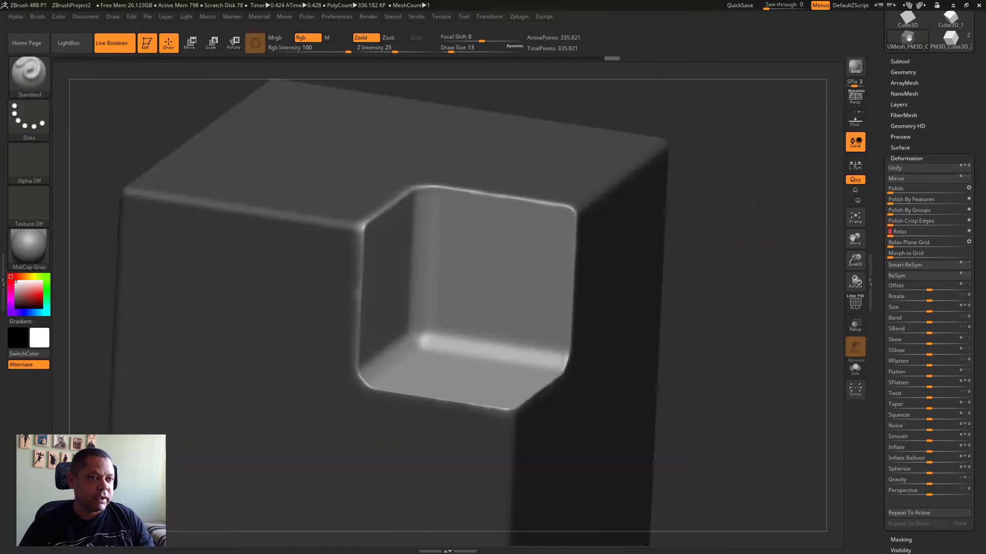
key("ctrl+z")
- Settle the notch on an earlier edit state and expand Tool > Geometry
key("ctrl+shift+z")
key("ctrl+shift+z")
key("ctrl+z")
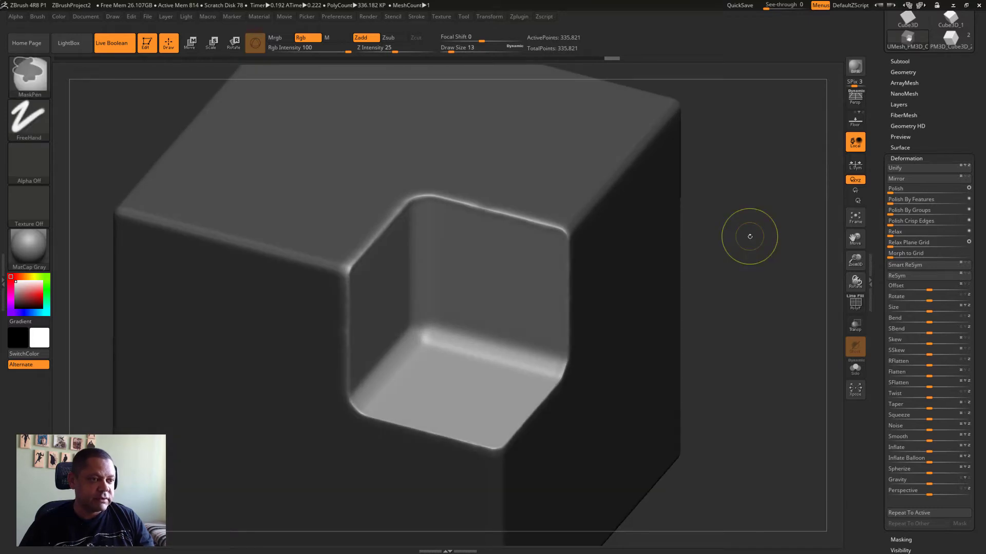
key("ctrl+z")
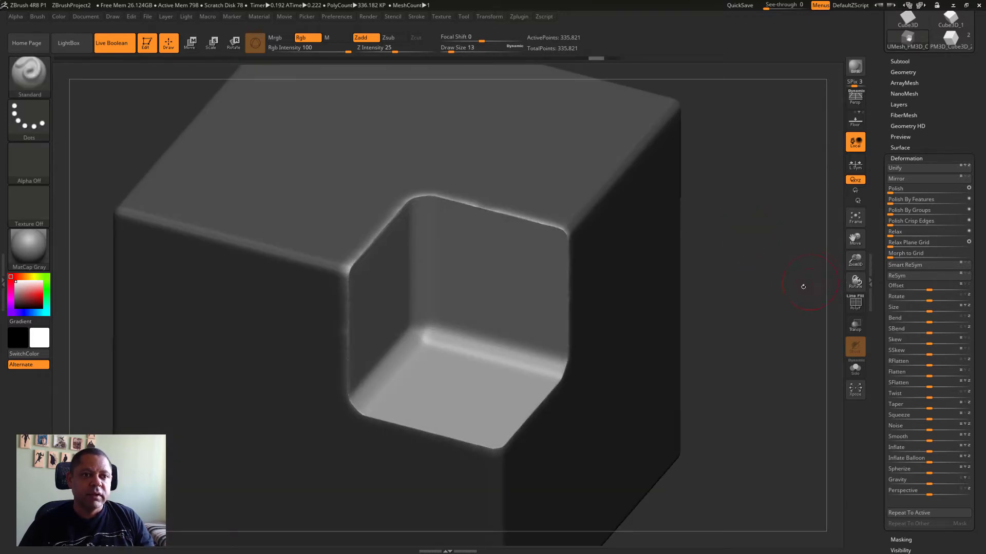
key("ctrl+z")
key("ctrl+z")
key("ctrl+shift+z")
key("ctrl+shift+z")
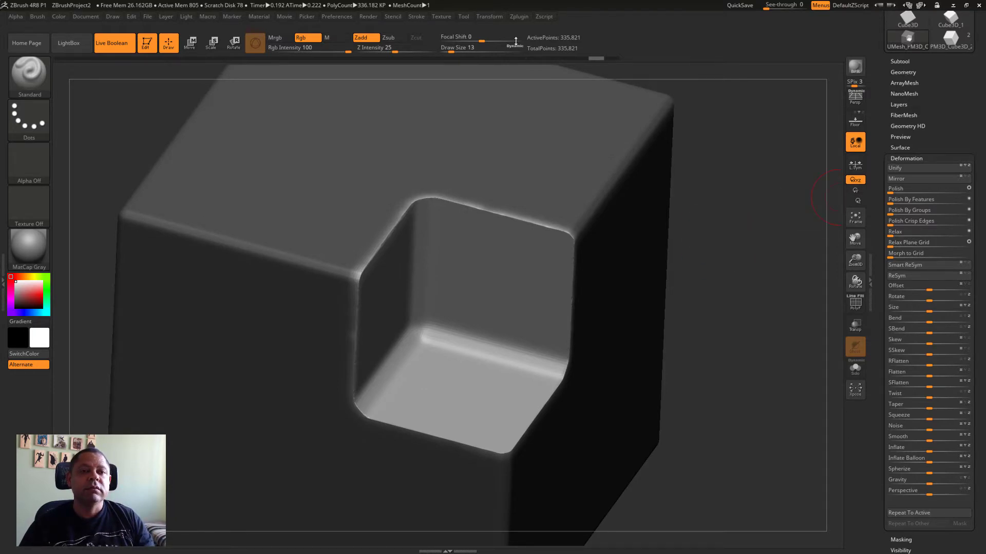
left_click(902, 72)
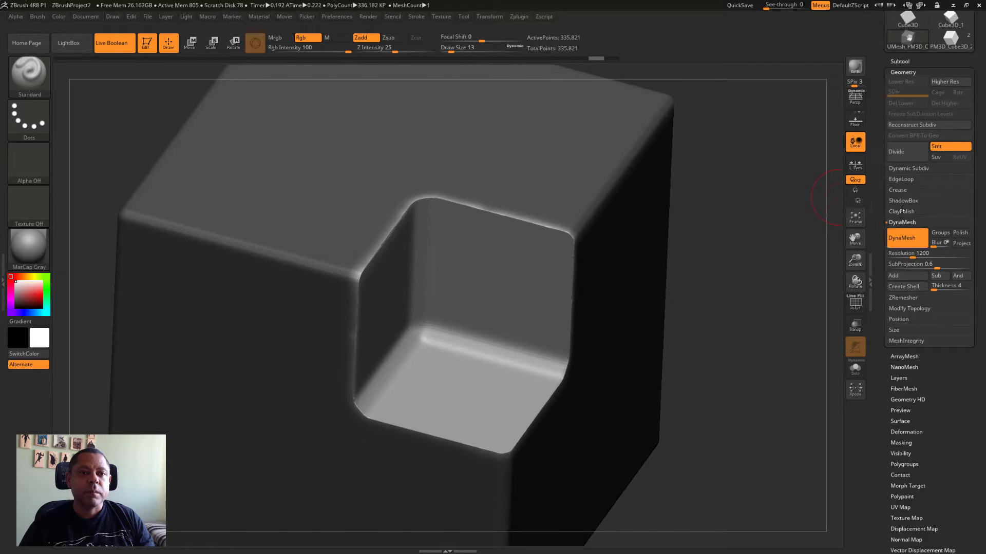
- Expand the ClayPolish settings and rotate the cube to a new angle
left_click(901, 212)
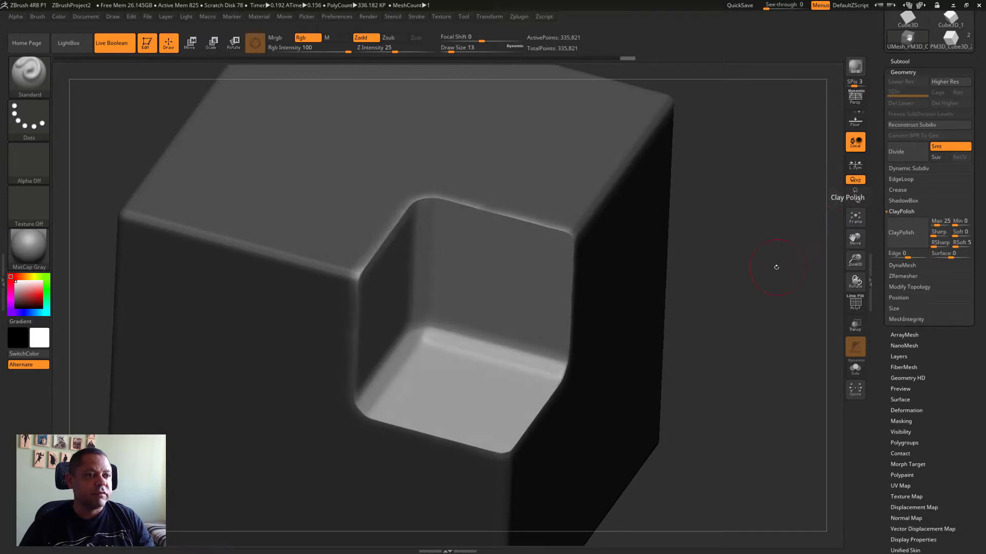
left_click_drag(774, 266, 782, 251)
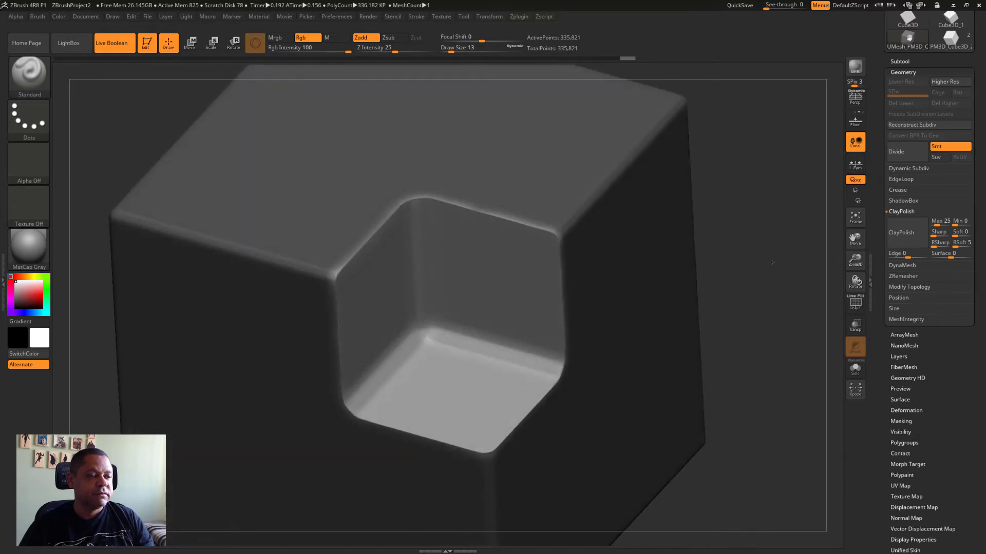
key("ctrl")
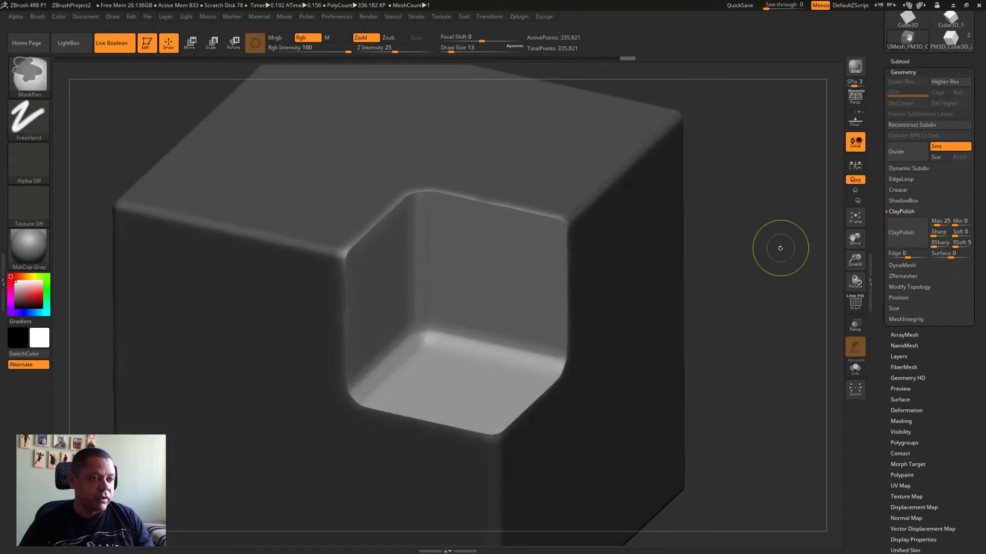
- Invert and sharpen the notch mask and hide the notch, then unhide the whole cube
left_click(751, 246, "ctrl")
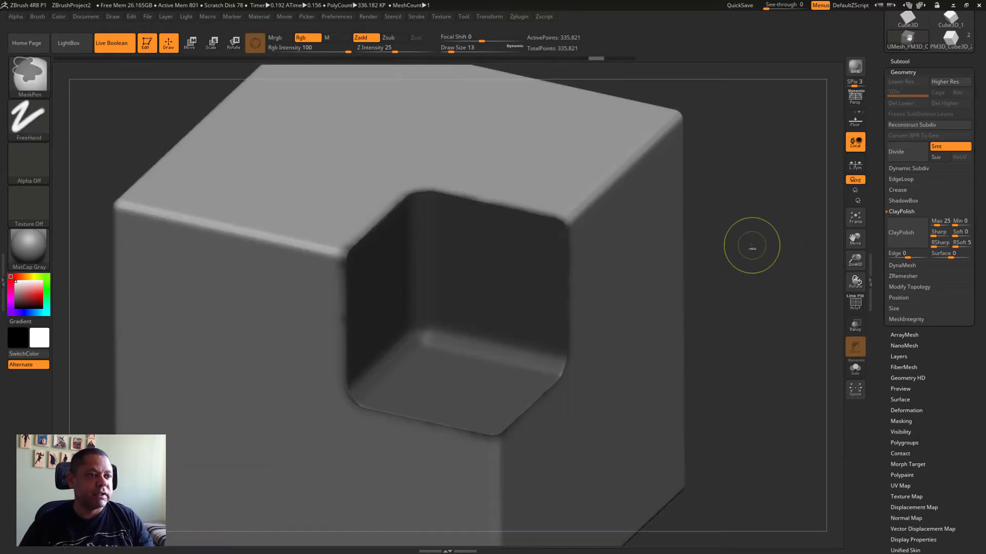
left_click(751, 246, "ctrl+alt")
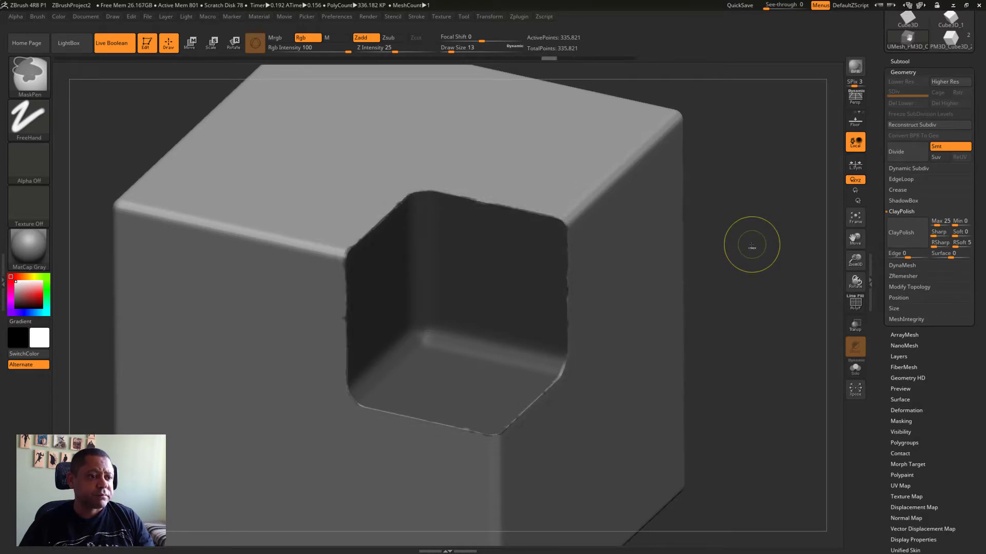
left_click(751, 246, "ctrl")
left_click(751, 247, "ctrl")
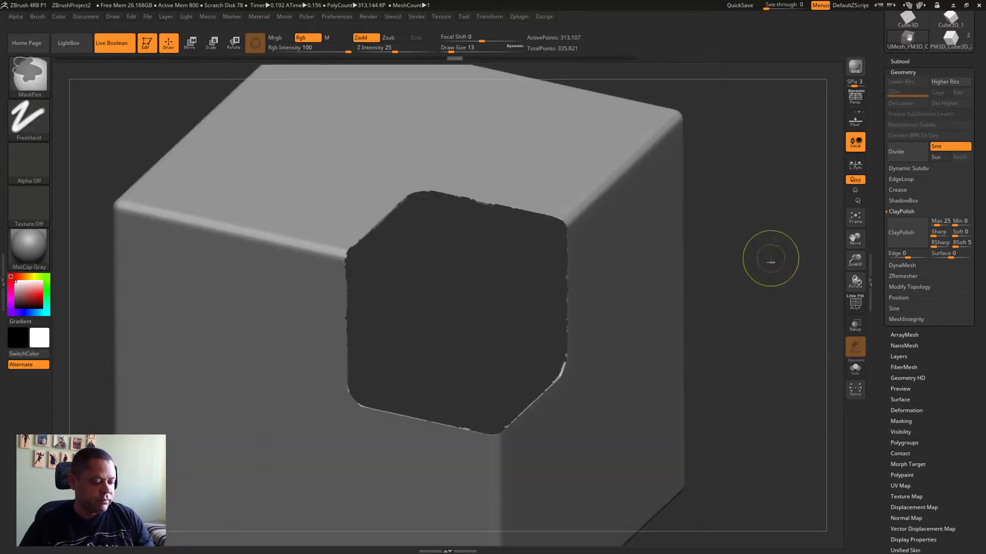
left_click(770, 247, "ctrl+shift")
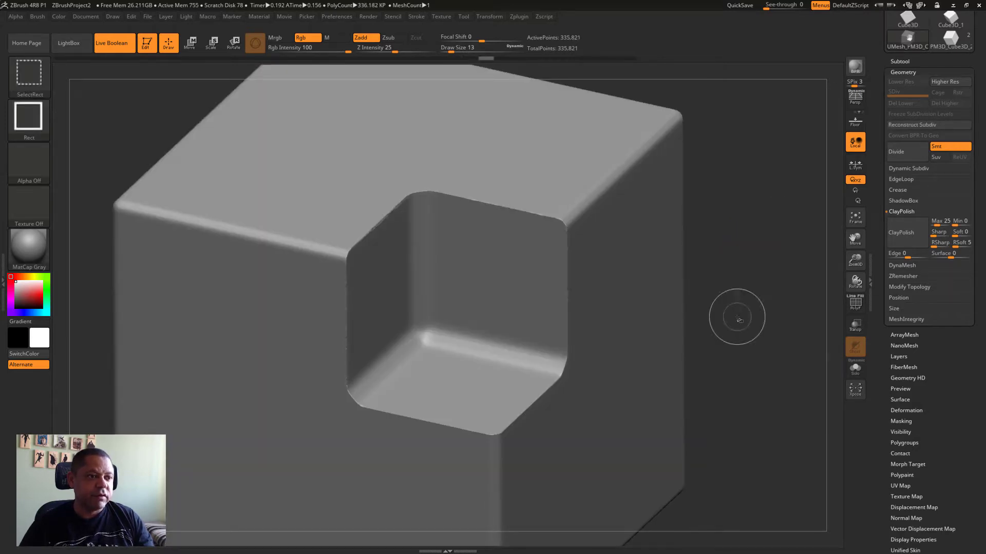
- Turn on PolyF and isolate the notch's inner wall and floor polygroups, viewed at an angle
left_click(855, 303)
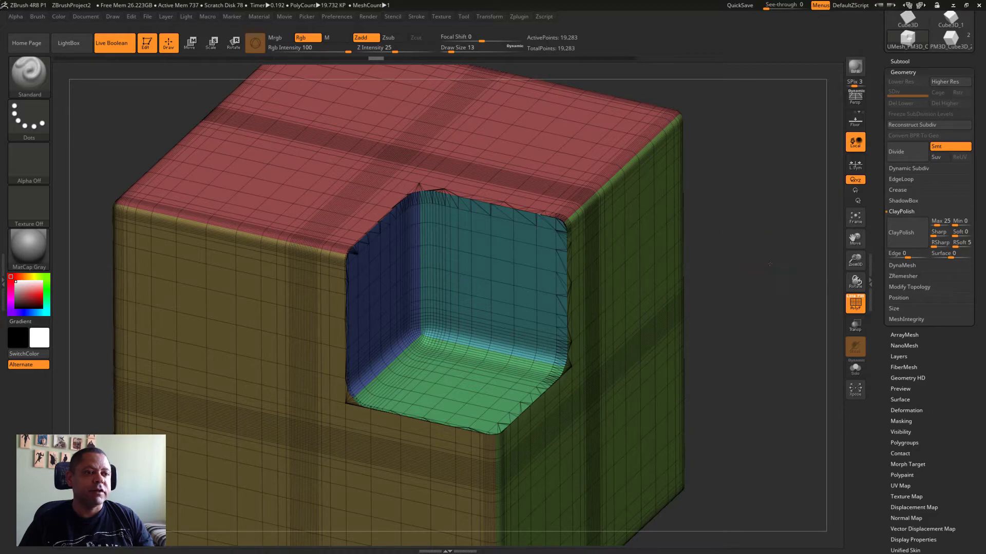
mouse_move(770, 264)
left_mouse_down()
mouse_move(750, 246)
mouse_move(767, 264)
left_mouse_up()
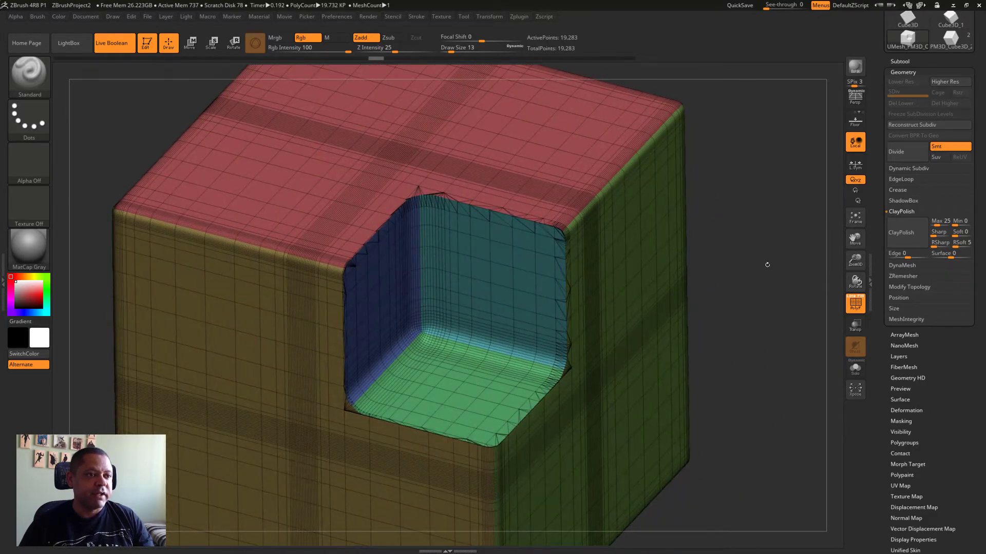
key("ctrl+shift")
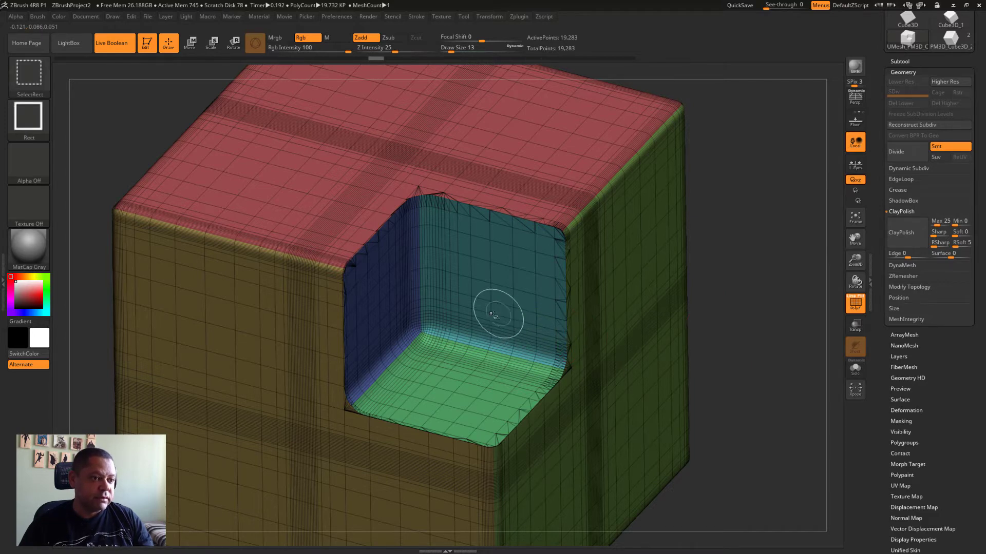
left_click(425, 330, "ctrl+shift")
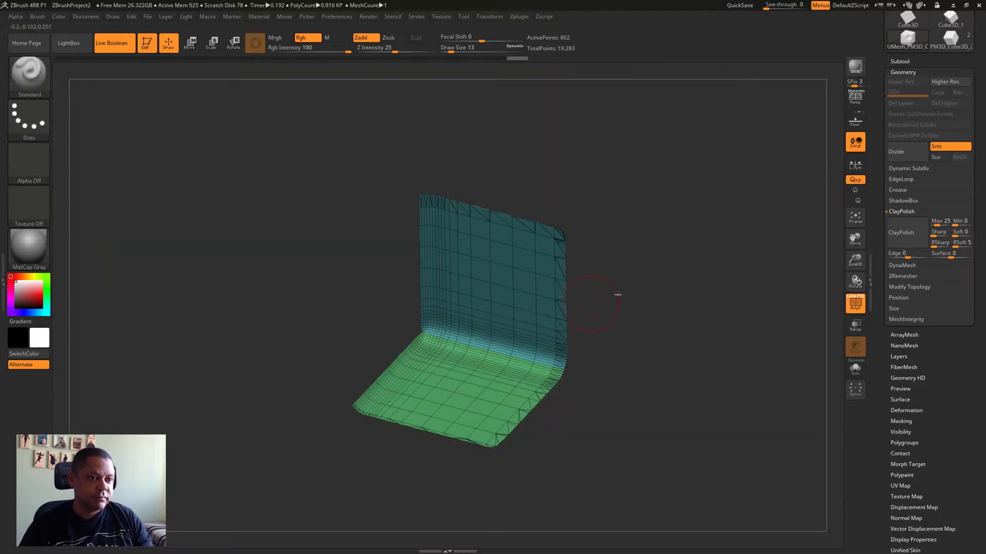
left_click_drag(726, 257, 627, 331, "shift")
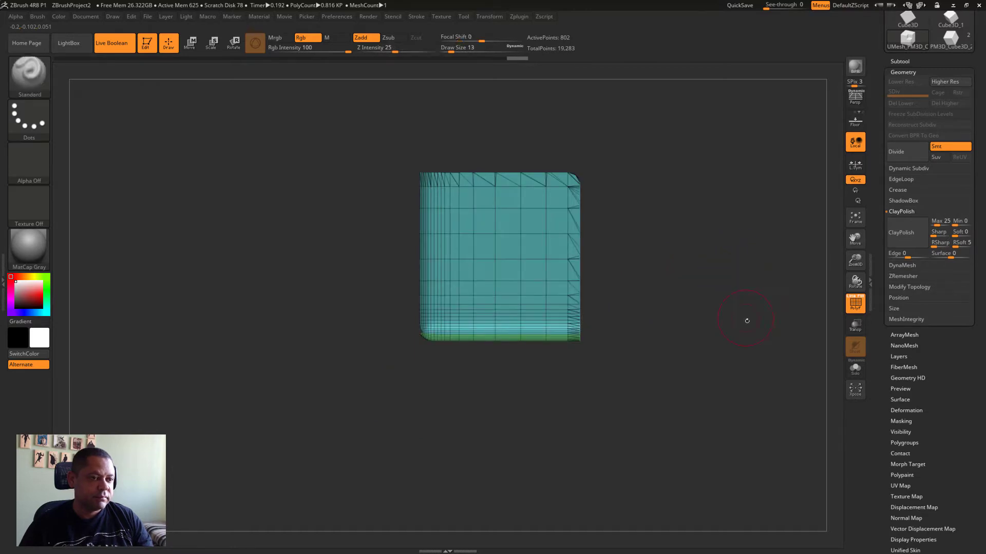
left_click_drag(744, 321, 744, 323)
left_click_drag(720, 240, 763, 355, "ctrl+shift")
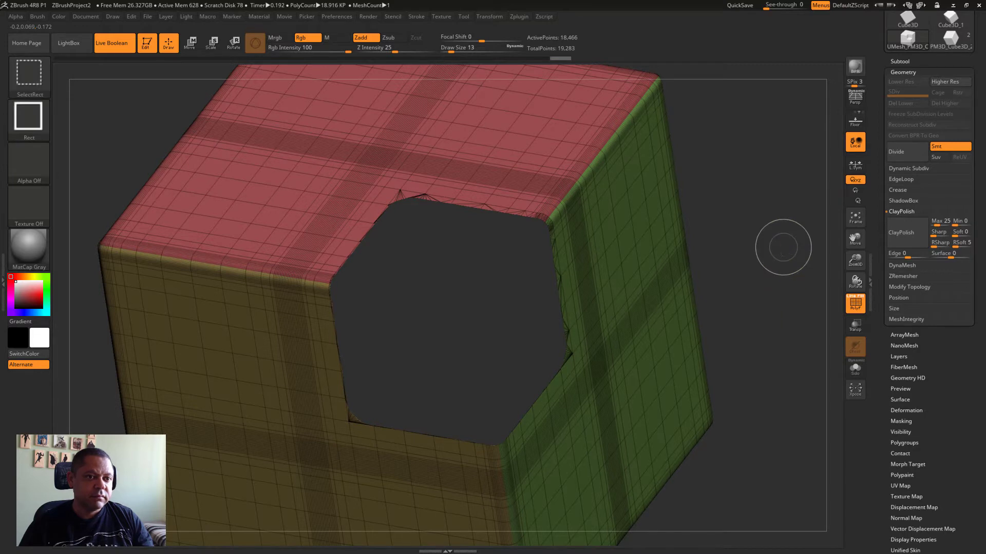
- Keep only the notch's inner faces visible and run Frame Mesh to trace their border with curves
left_click_drag(781, 246, 753, 341, "ctrl+shift")
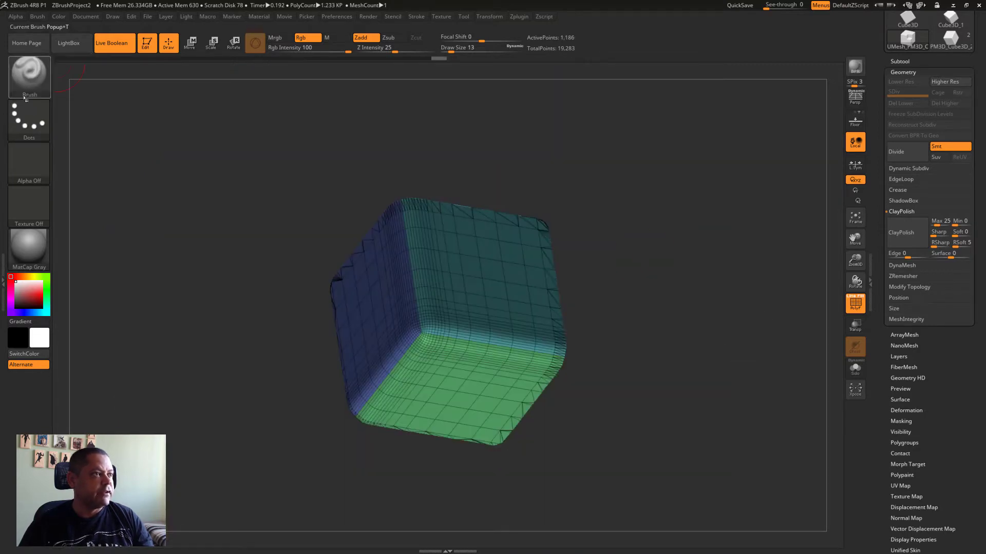
left_click(37, 16)
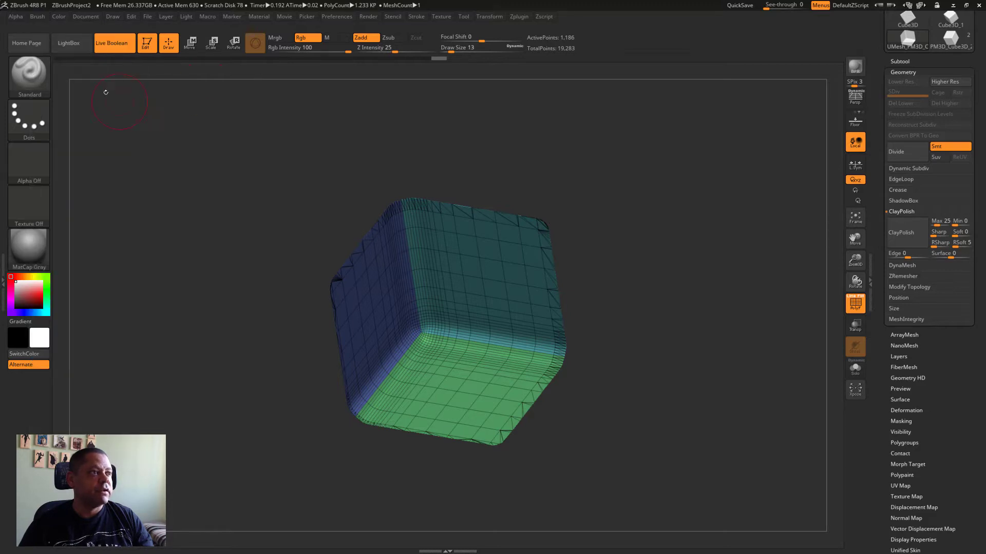
left_click(416, 17)
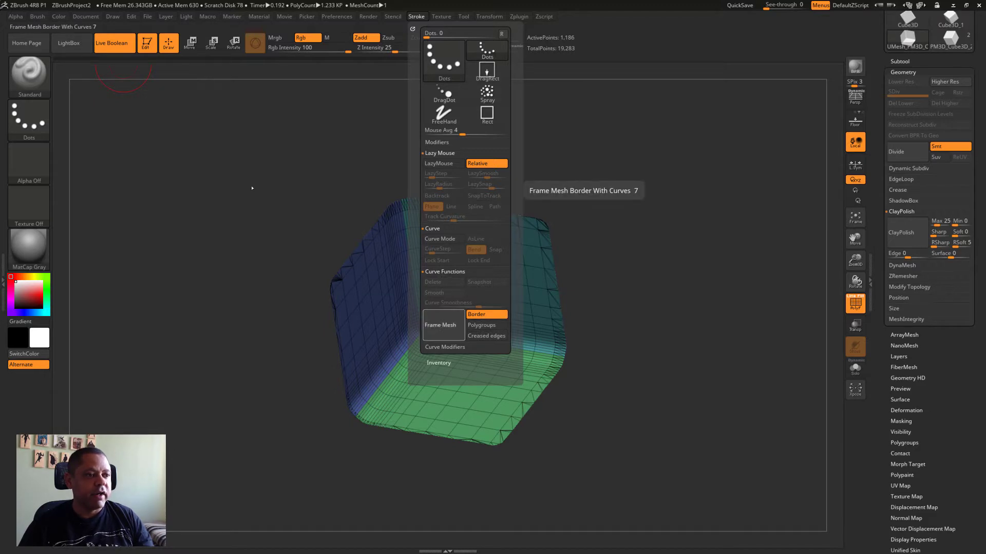
left_click(440, 325)
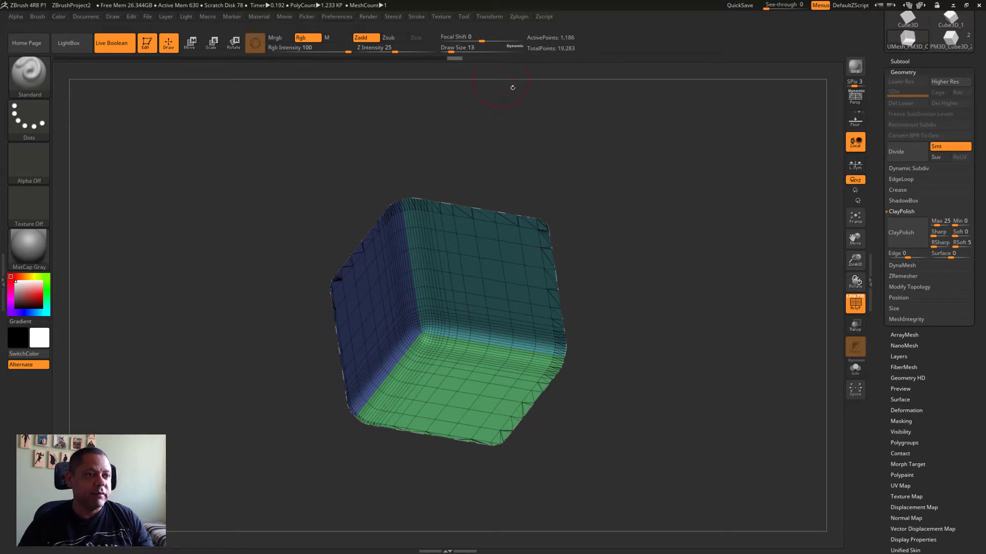
left_click_drag(391, 106, 211, 110)
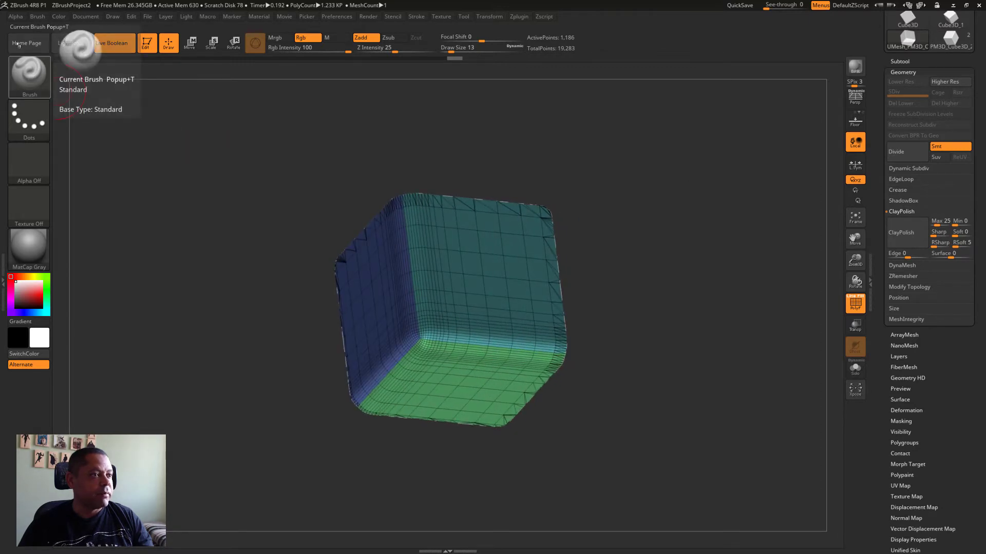
- Lay a CurveTube at brush size 33 along the notch's rim curve
left_click(30, 75)
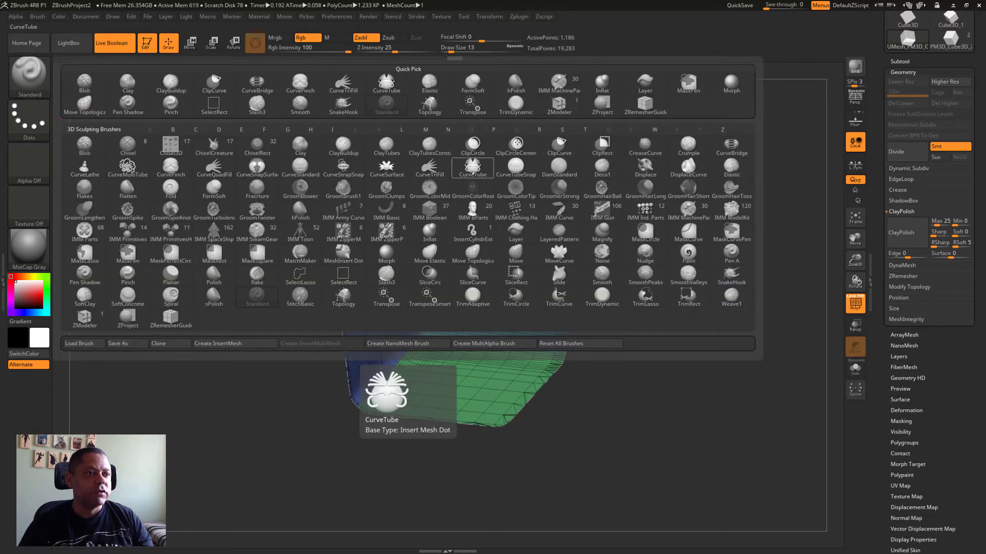
left_click(474, 168)
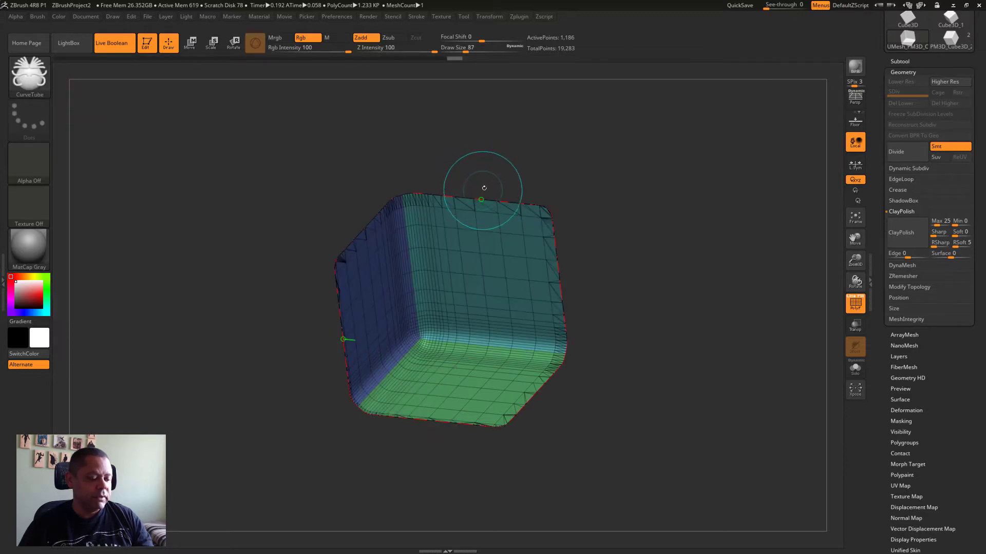
key("s")
left_click_drag(490, 184, 485, 183)
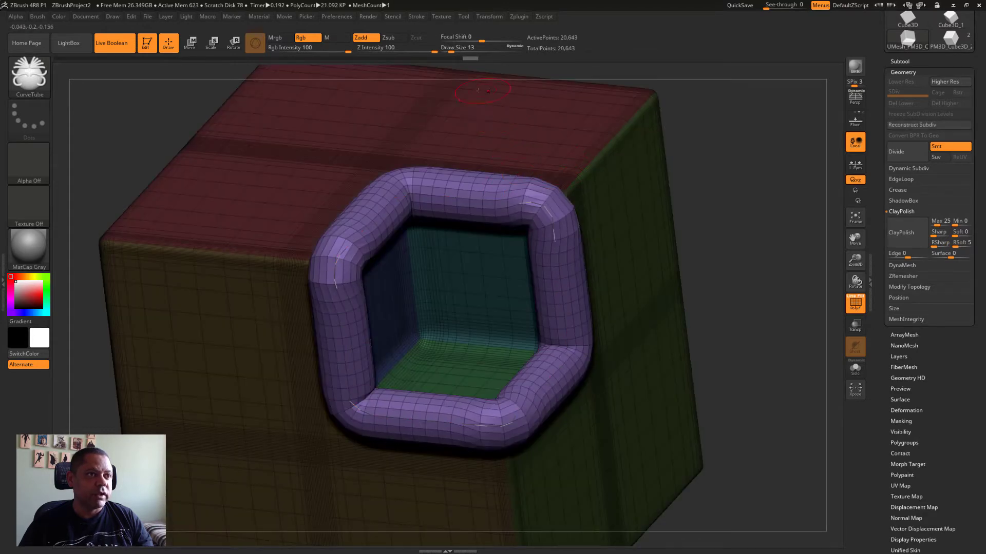
left_click_drag(465, 171, 518, 173)
key("shift")
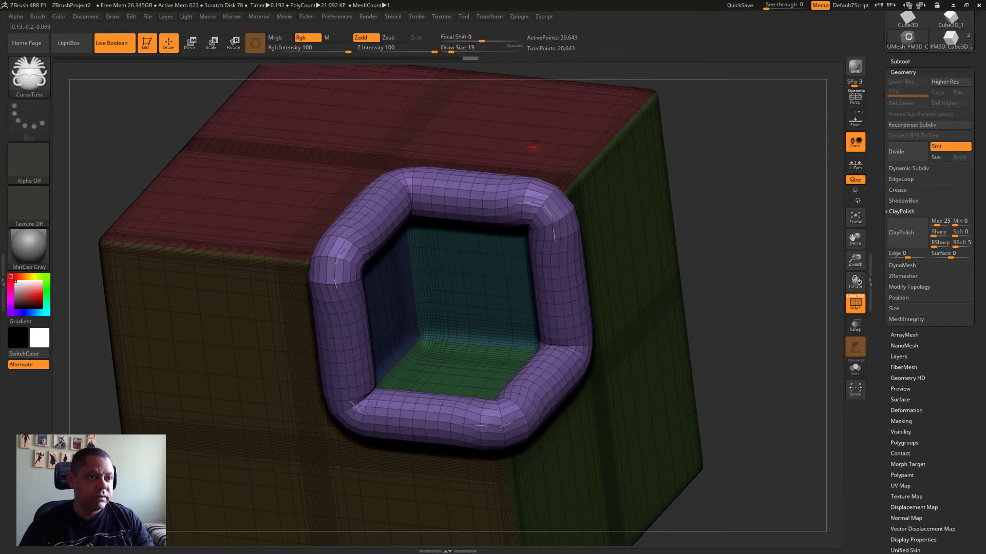
- Rebuild the rim tube thinner at size 4, then settle on size 8
key("s")
left_click_drag(532, 150, 527, 150)
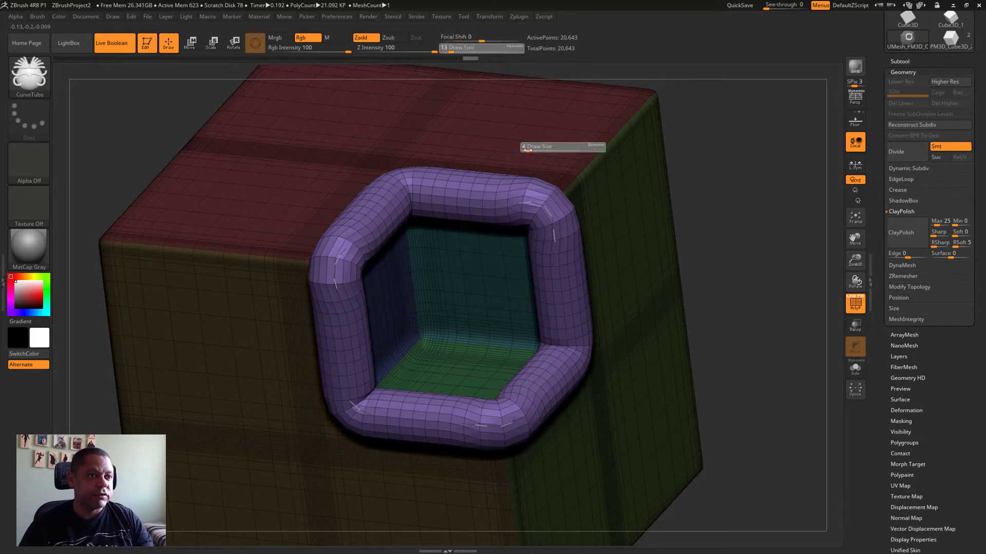
left_click(481, 197)
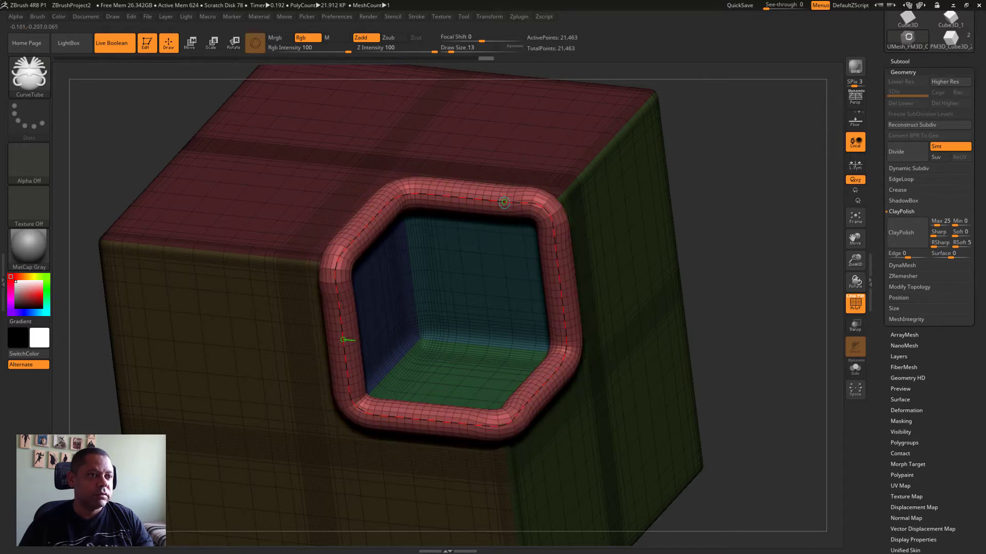
key("s")
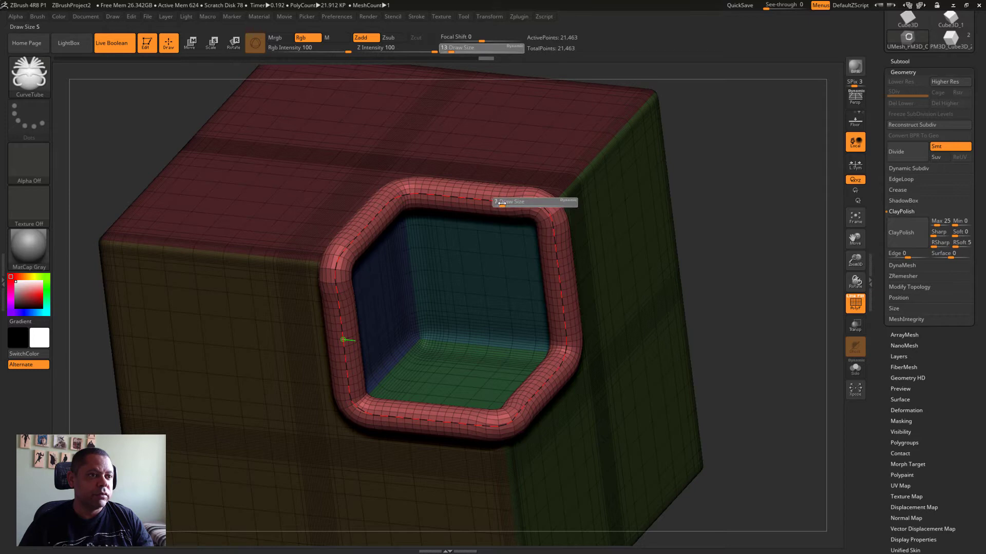
left_click_drag(502, 203, 502, 203)
left_click(343, 340)
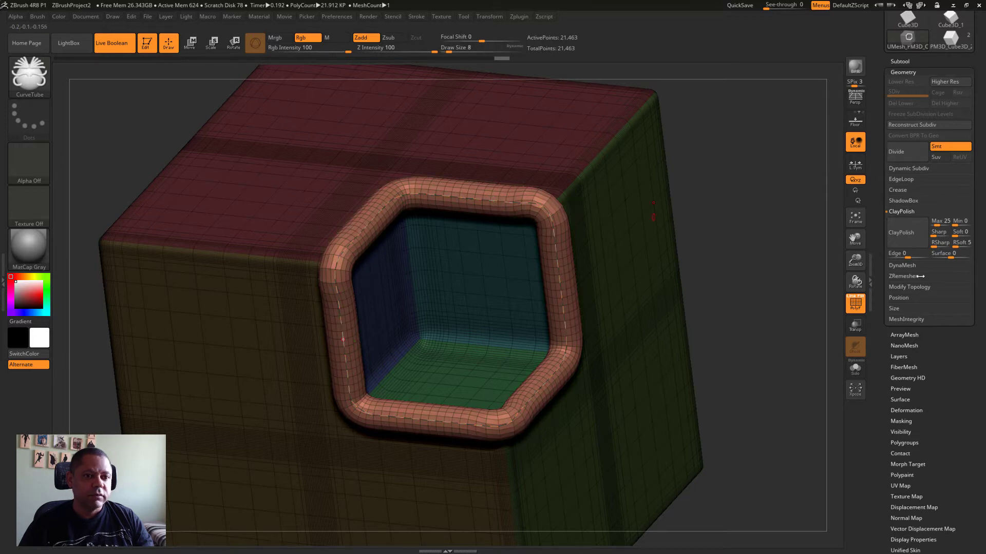
scroll(913, 275, "down", 3)
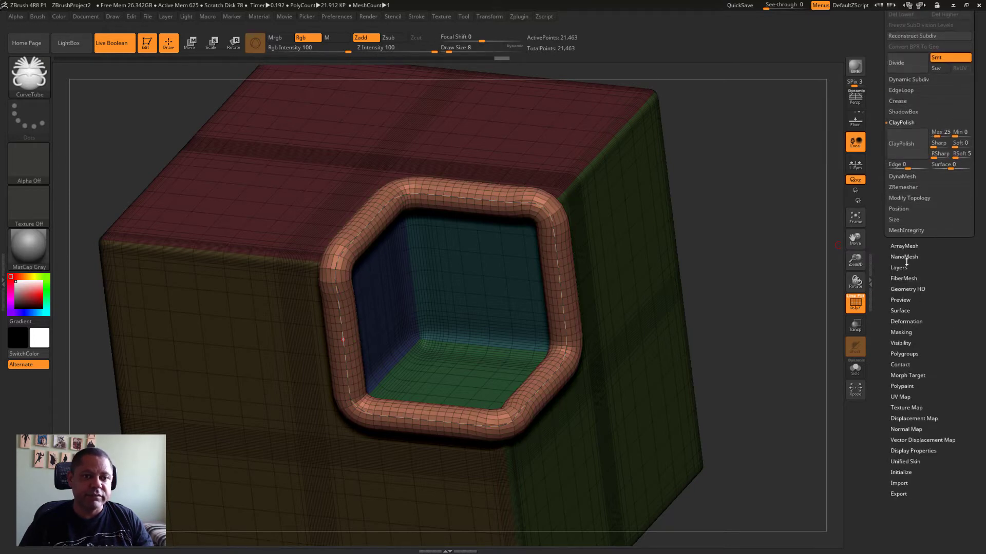
- Inflate the rim tube to -10 to thin it, and turn off polygroup colours
left_click(906, 321)
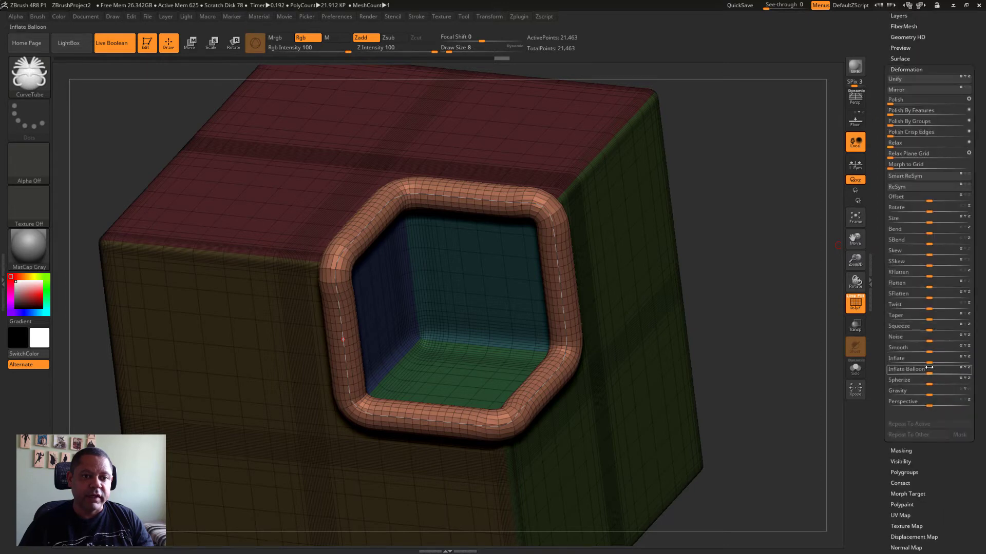
left_click_drag(929, 362, 924, 361)
mouse_move(754, 367)
left_mouse_down()
mouse_move(749, 266)
mouse_move(767, 293)
mouse_move(751, 262)
left_mouse_up()
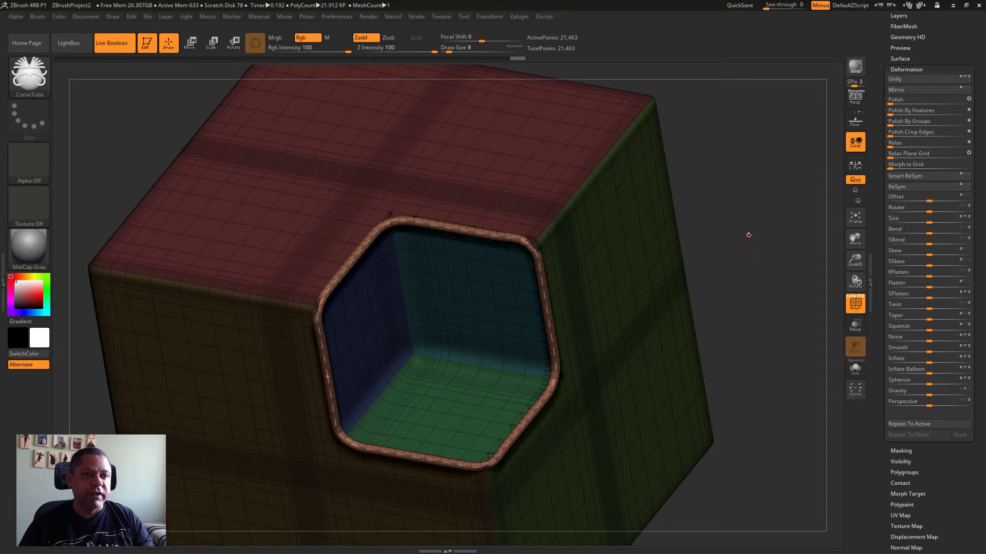
left_click_drag(708, 205, 943, 60)
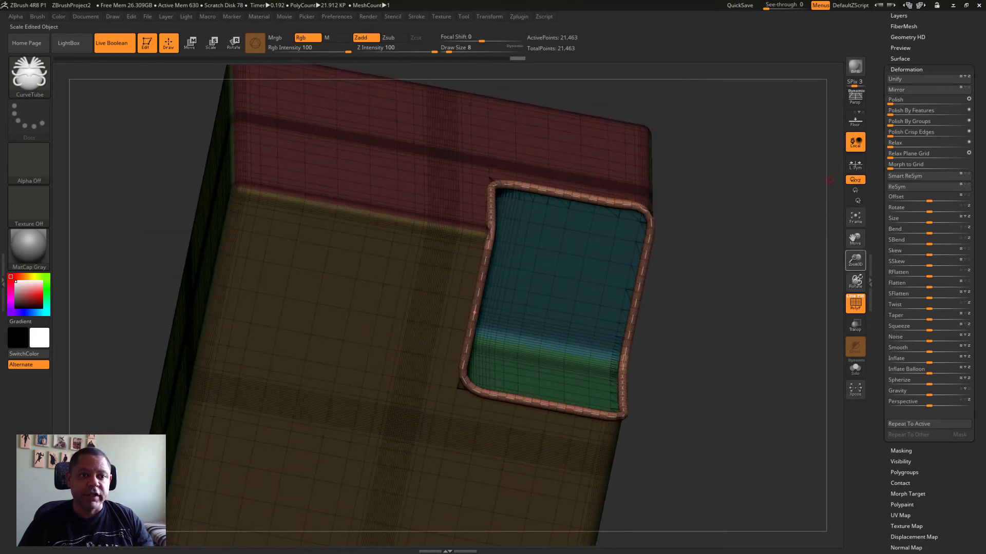
left_click(859, 297)
mouse_move(800, 292)
left_mouse_down()
mouse_move(733, 287)
mouse_move(833, 264)
left_mouse_up()
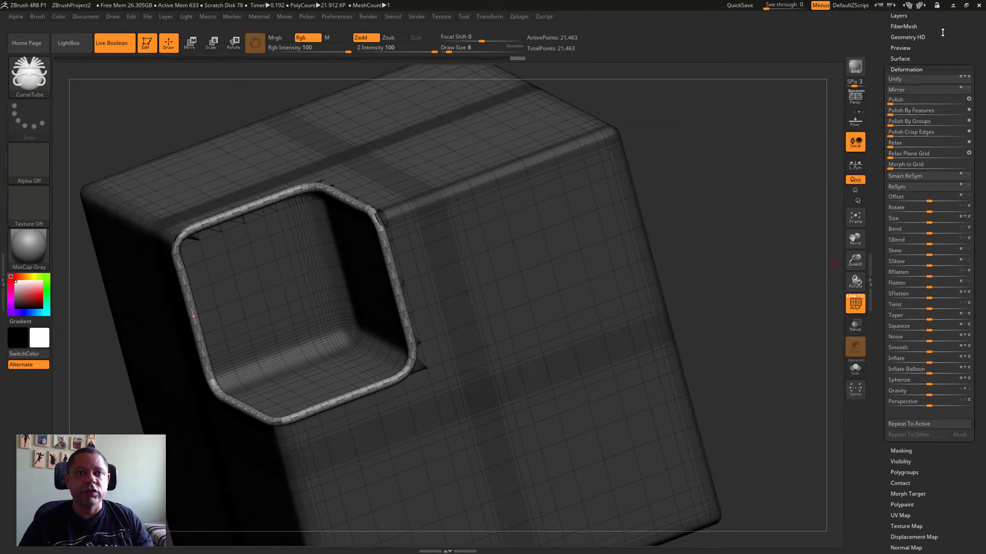
- Open the Subtool list and show the polygroup colours again
left_click_drag(942, 33, 939, 154)
left_click(899, 152)
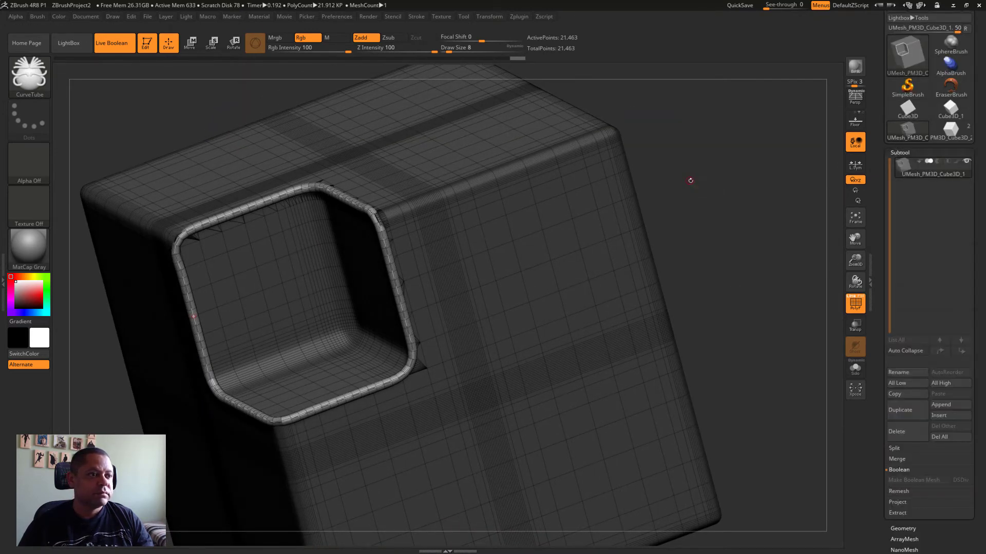
left_click_drag(691, 180, 800, 284)
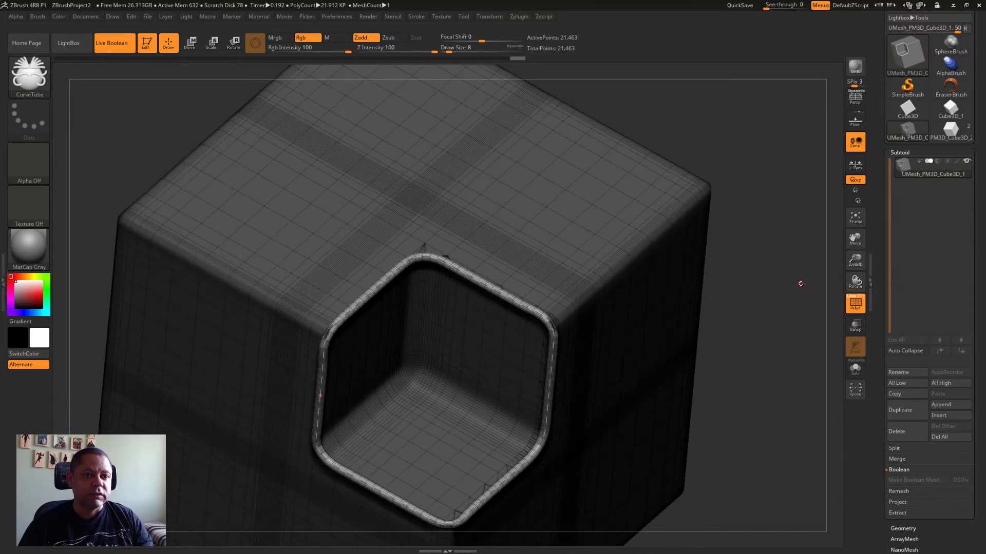
left_click(861, 297)
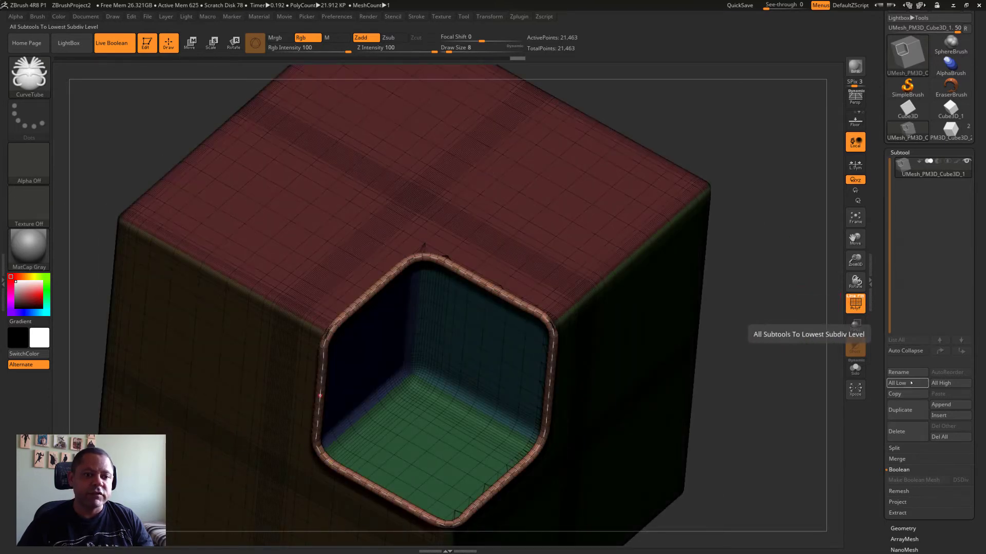
- Split To Parts to separate the rim tube from the cube into two subtools
left_click(894, 448)
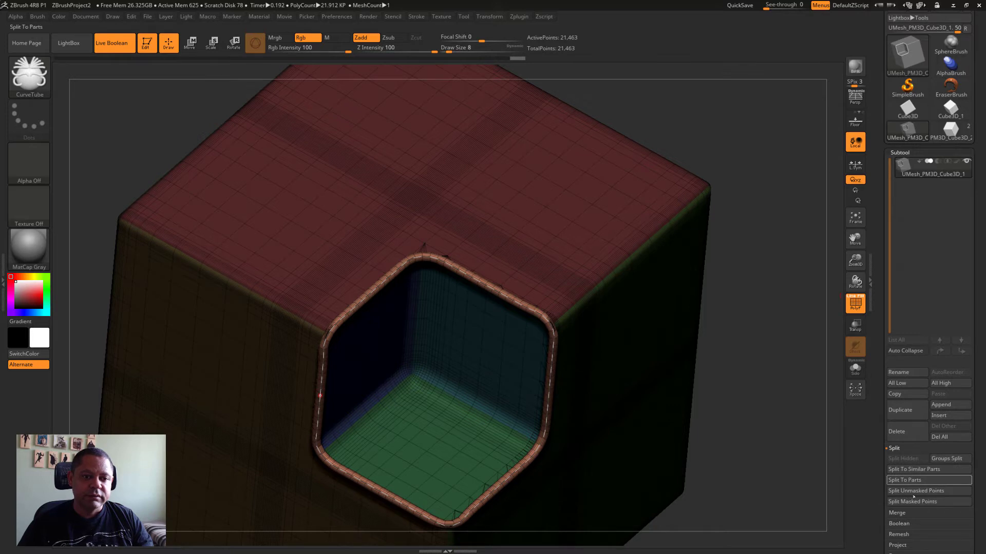
left_click_drag(975, 479, 975, 425)
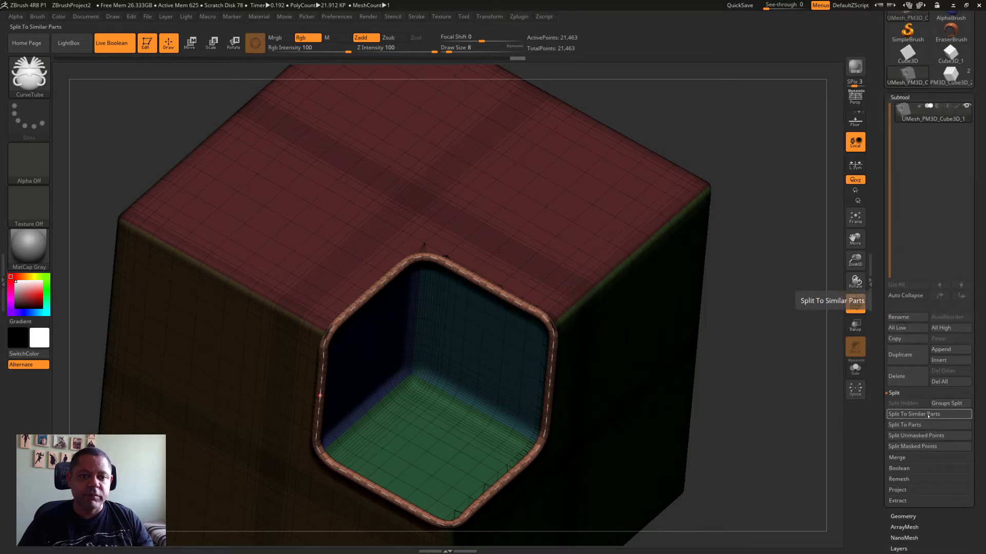
left_click(918, 426)
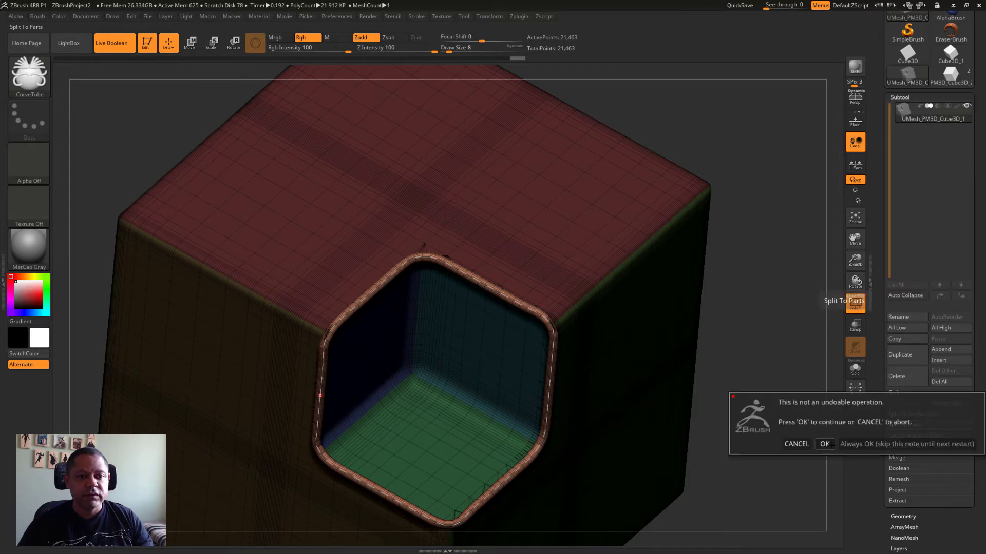
left_click(825, 444)
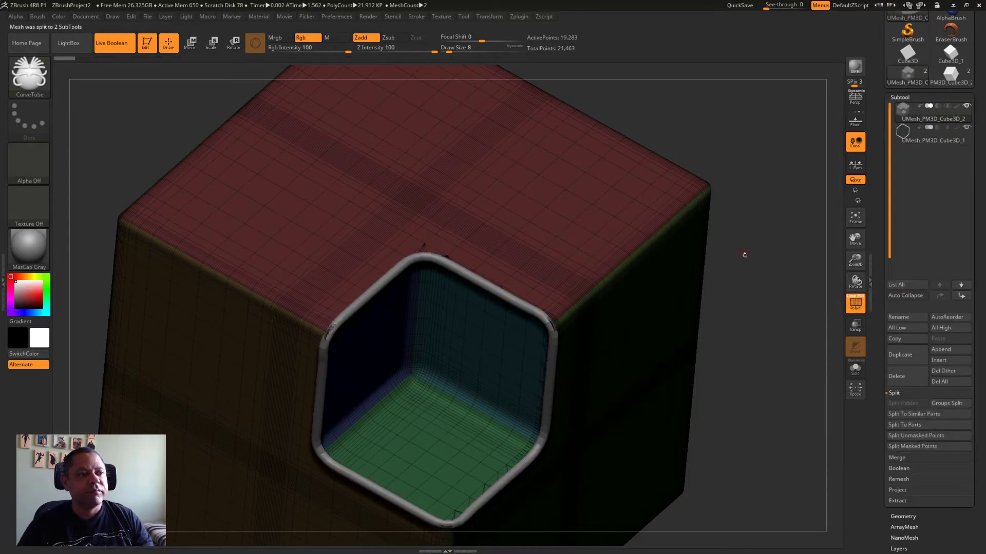
mouse_move(744, 253)
left_mouse_down()
mouse_move(750, 278)
mouse_move(773, 285)
left_mouse_up()
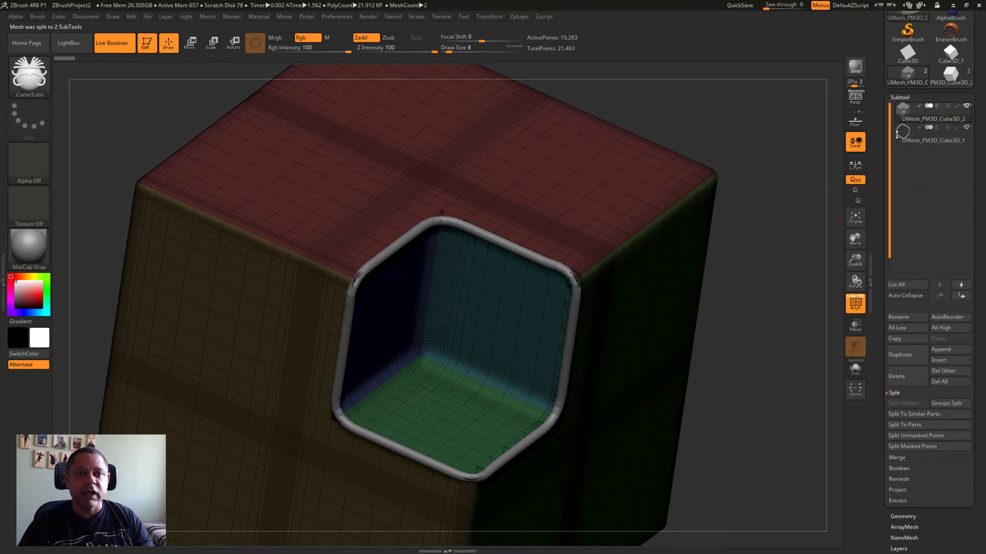
left_click(854, 303)
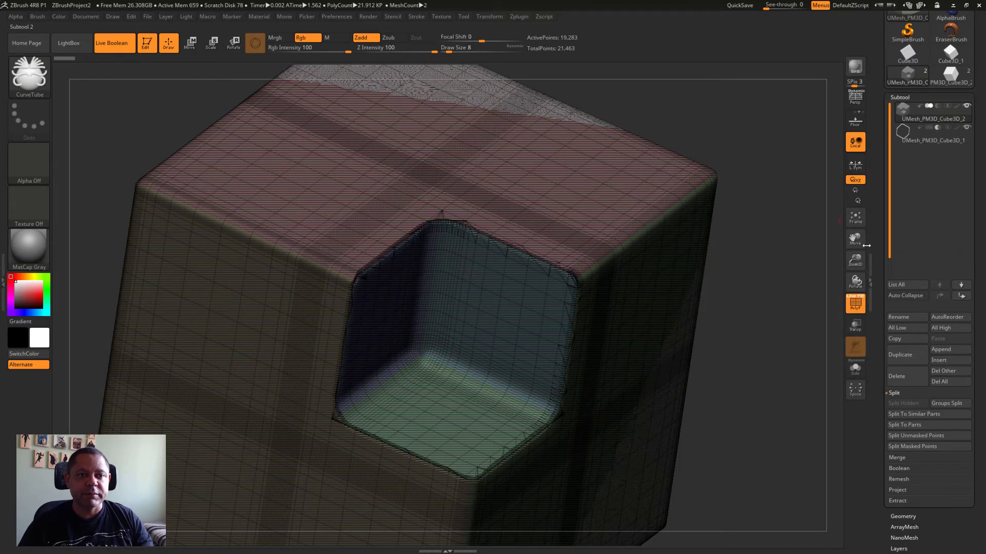
- Show the cube in plain grey to inspect the rim groove, then try Inflate on it
left_click(855, 302)
left_click_drag(759, 308, 754, 252)
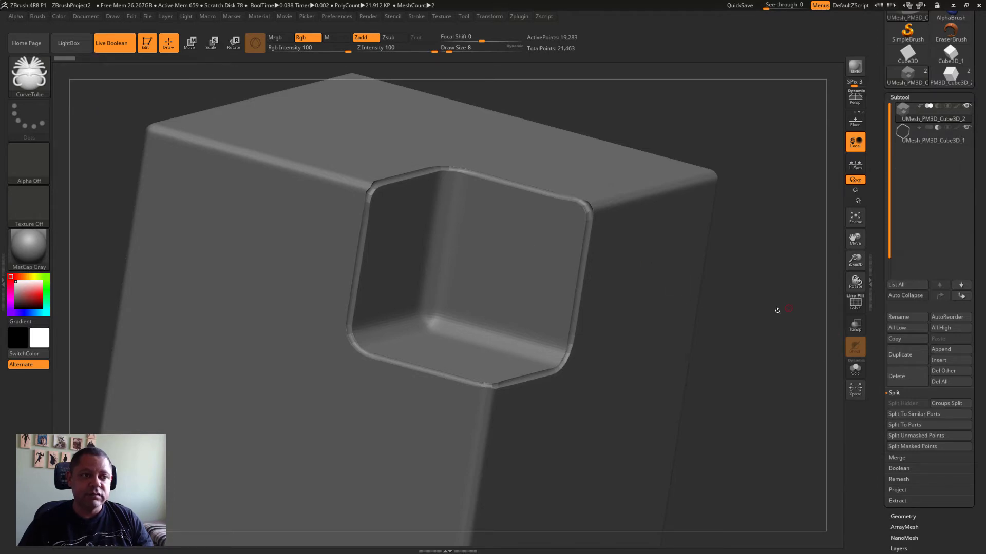
left_click_drag(778, 311, 695, 332)
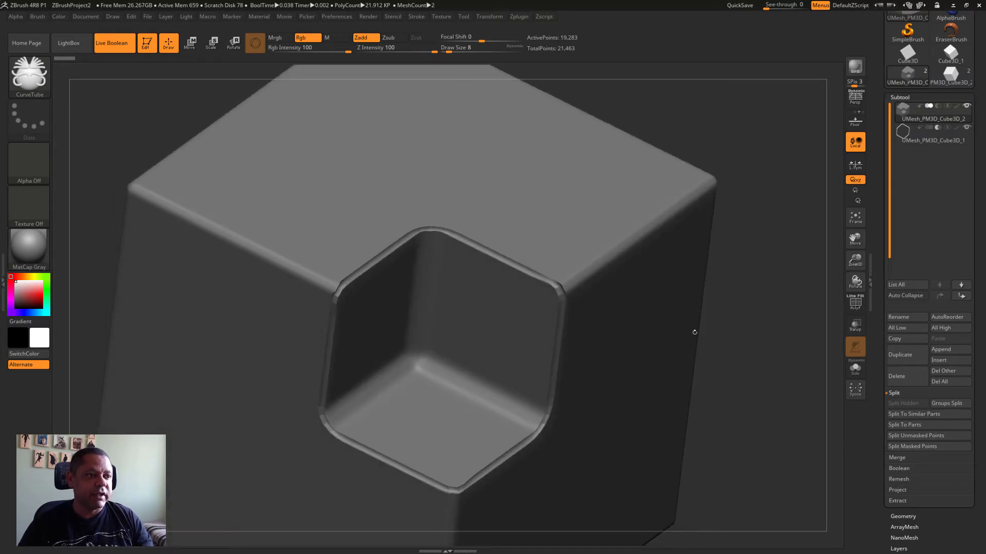
scroll(976, 365, "down", 5)
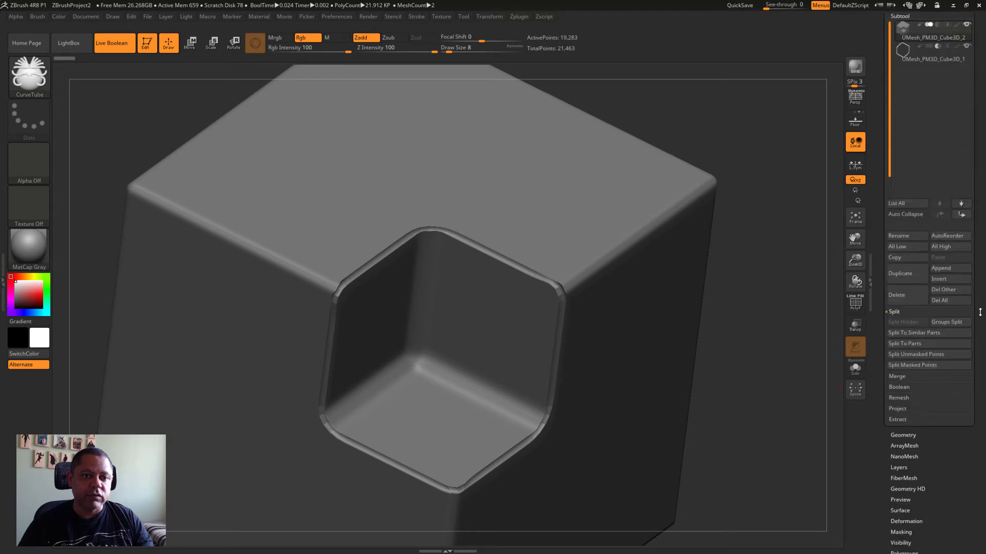
left_click(906, 458)
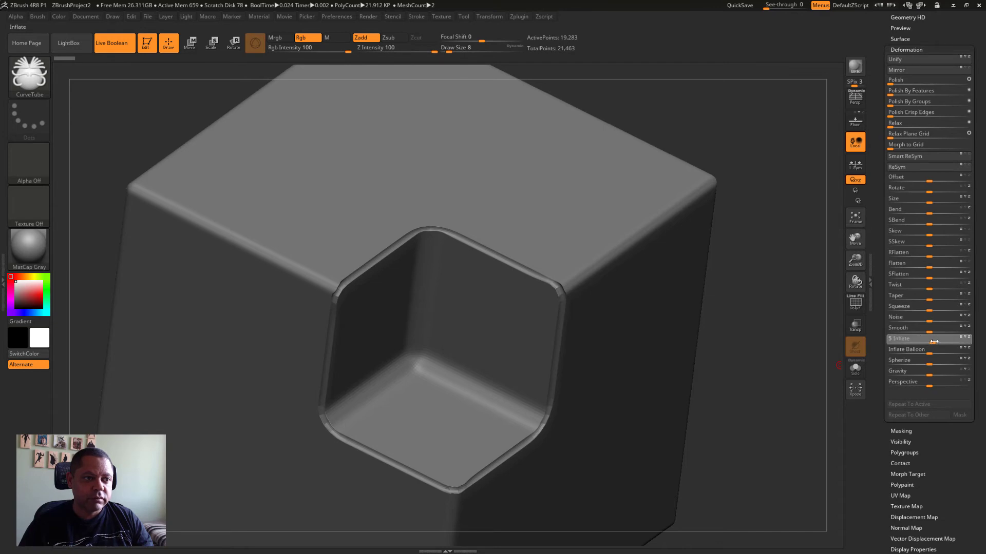
left_click_drag(929, 343, 934, 342)
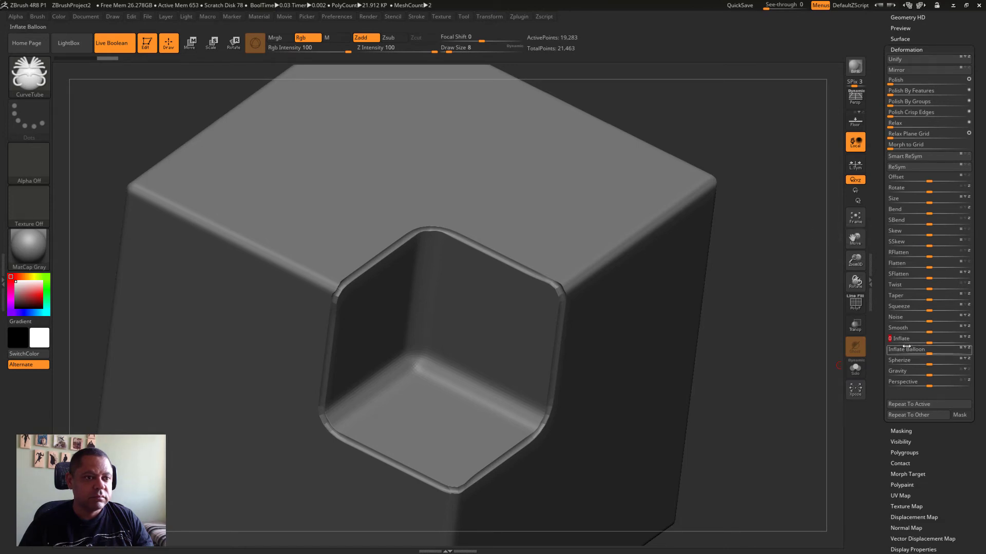
- Make the rim tube subtool UMesh_PM3D_Cube3D_1 active
scroll(969, 214, "up", 5)
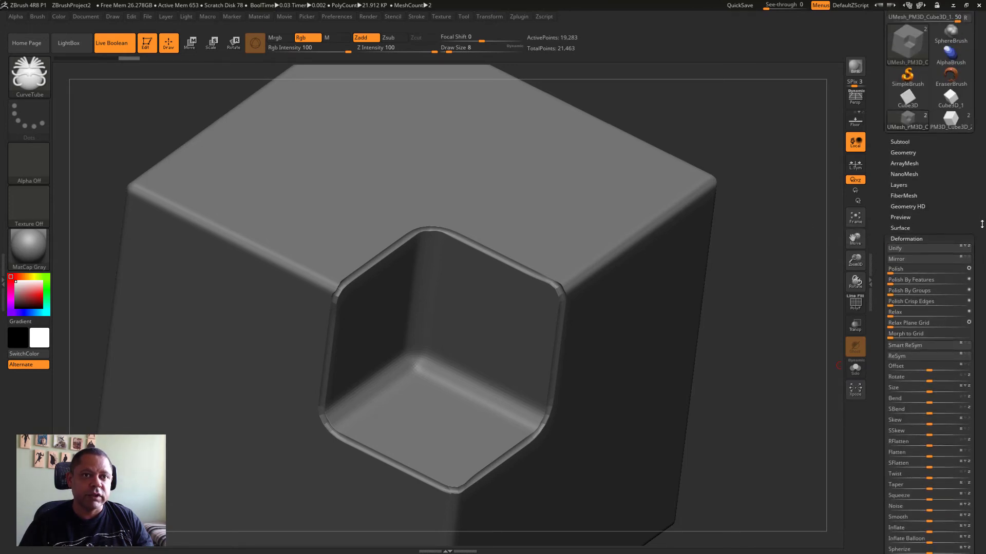
left_click(900, 158)
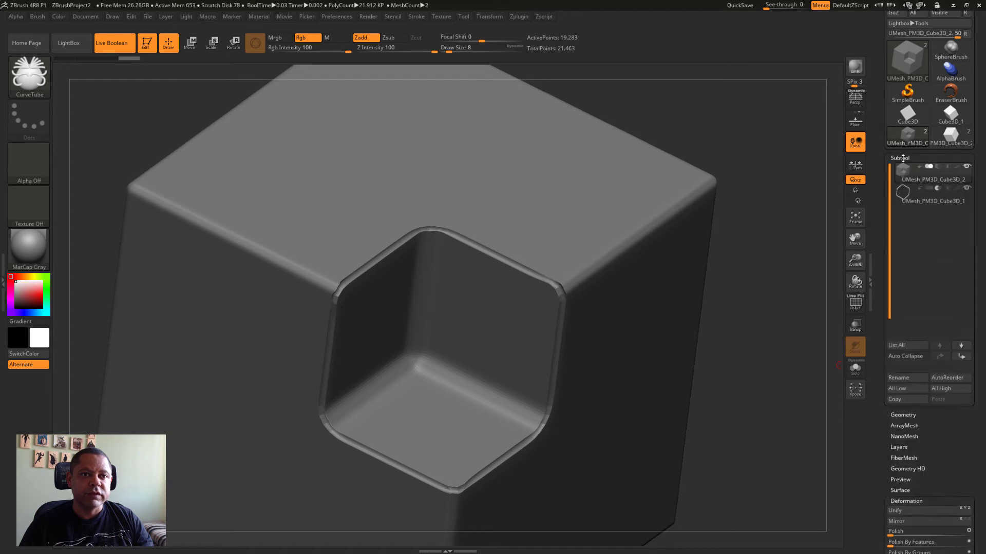
left_click(905, 192)
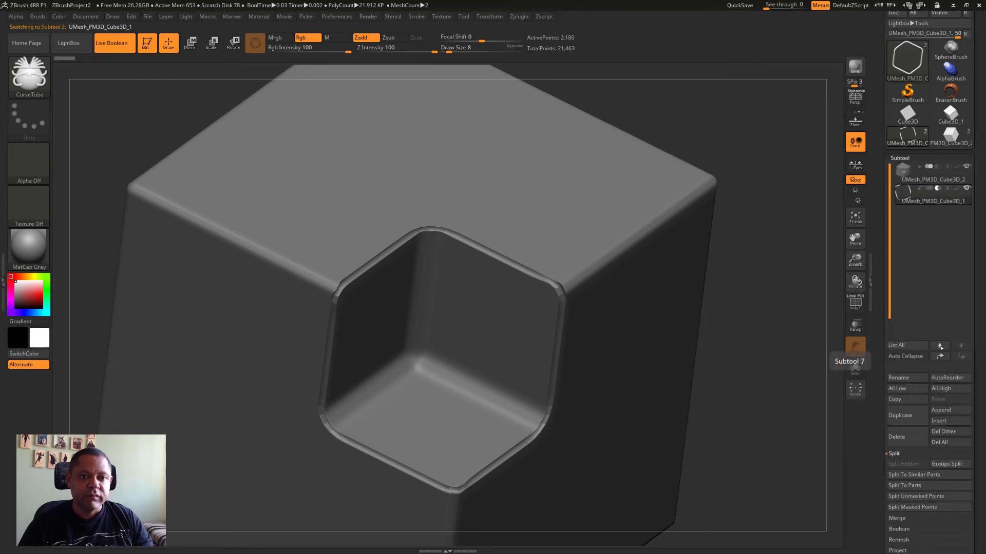
- Inflate the rim tube to 7 in the Deformation sliders
scroll(974, 354, "down", 3)
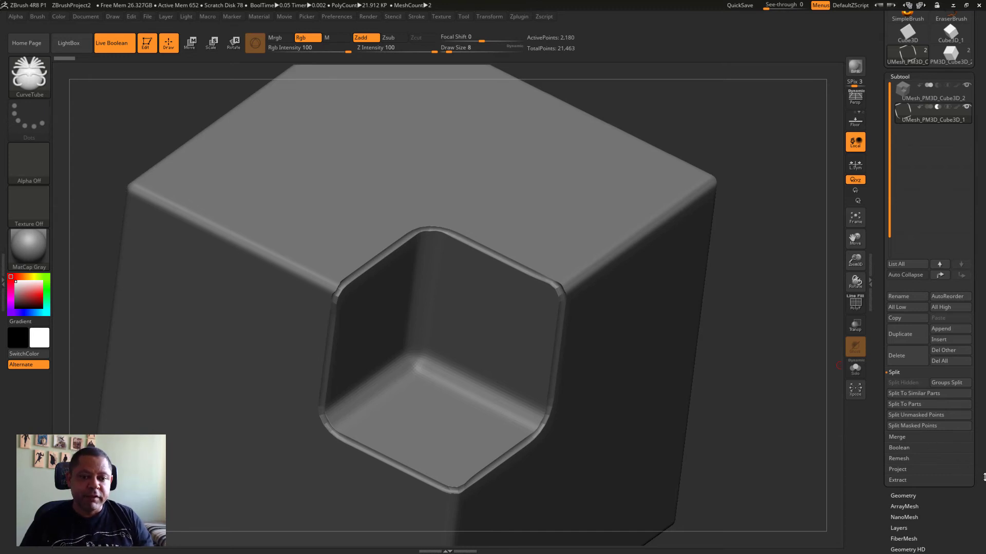
scroll(983, 444, "down", 1)
scroll(983, 443, "down", 3)
scroll(983, 443, "up", 4)
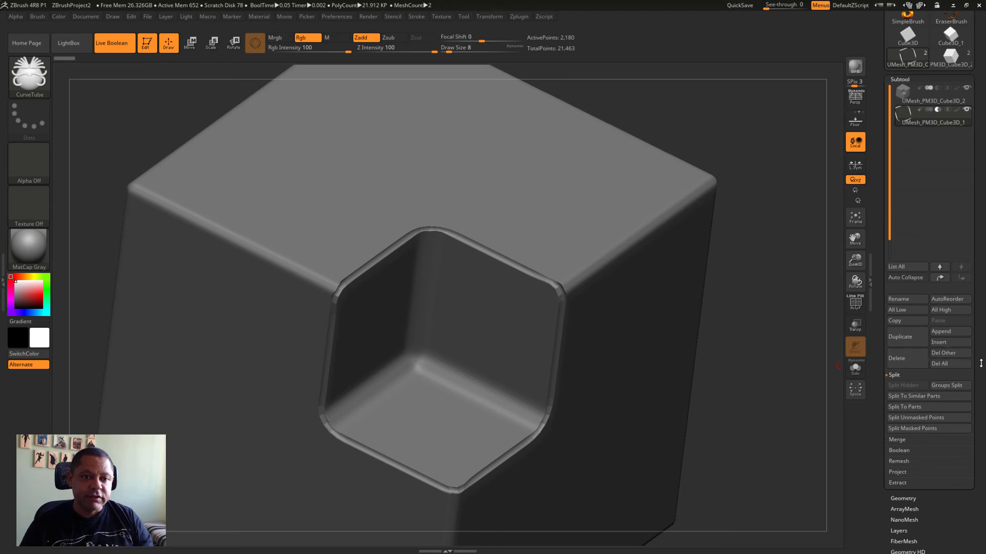
scroll(935, 342, "down", 5)
left_click(918, 361)
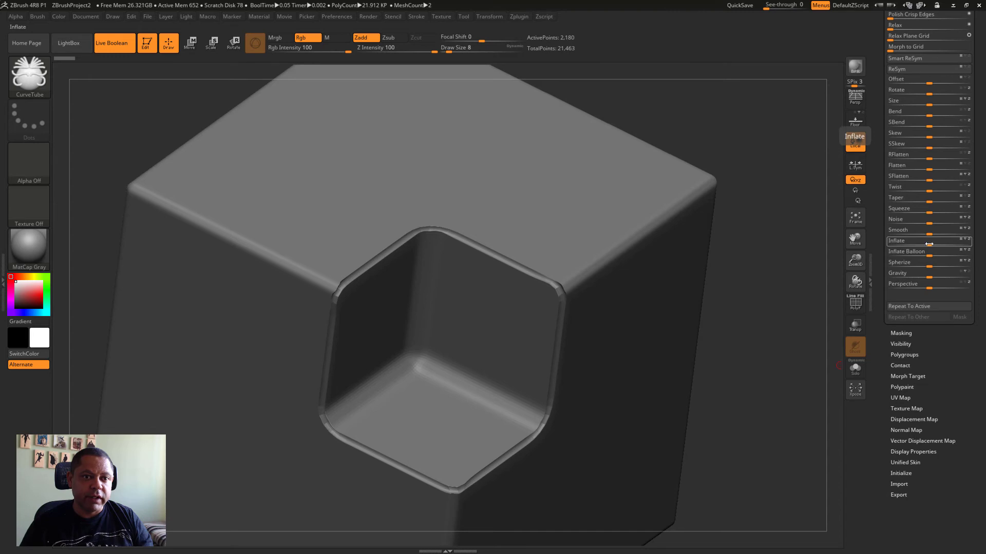
left_click_drag(929, 243, 931, 239)
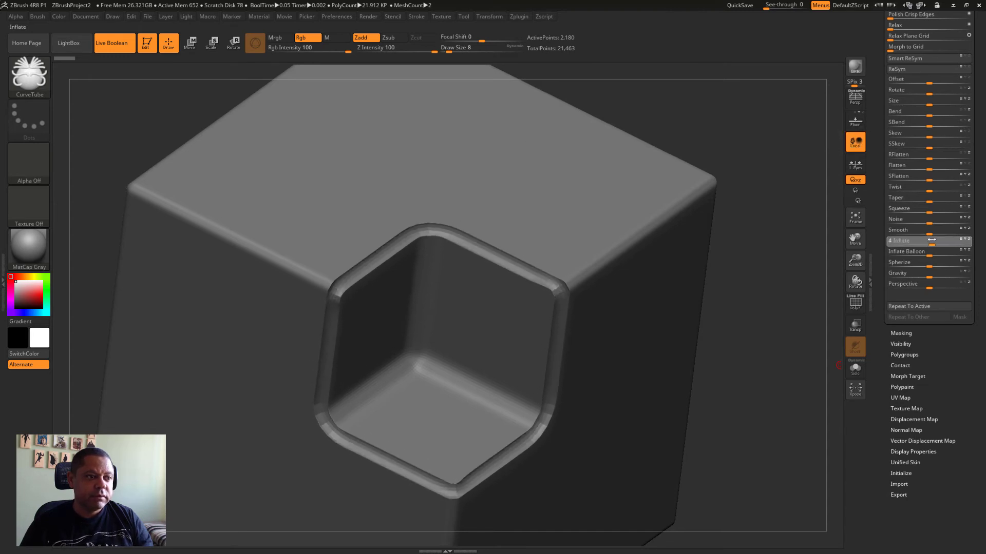